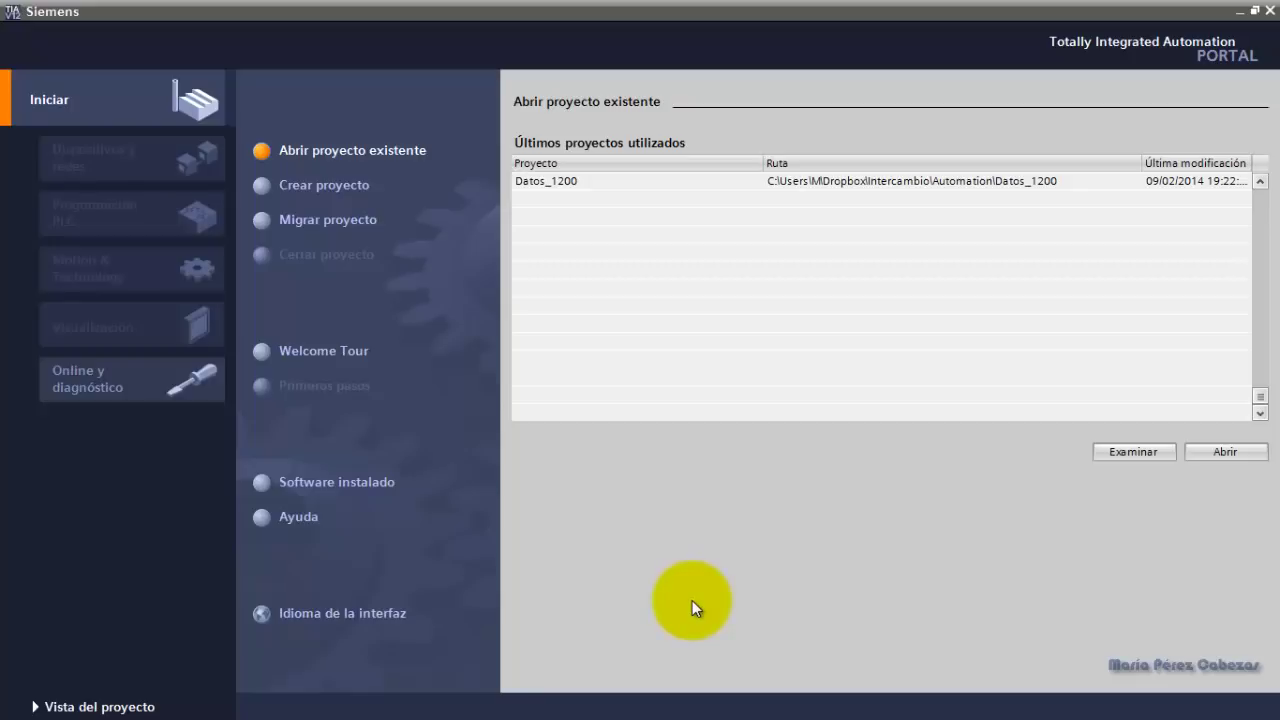
Create a new project named Proyecto1, with the desktop (Escritorio) as its storage path.
{"action": "left_click", "coordinate": [345, 185]}
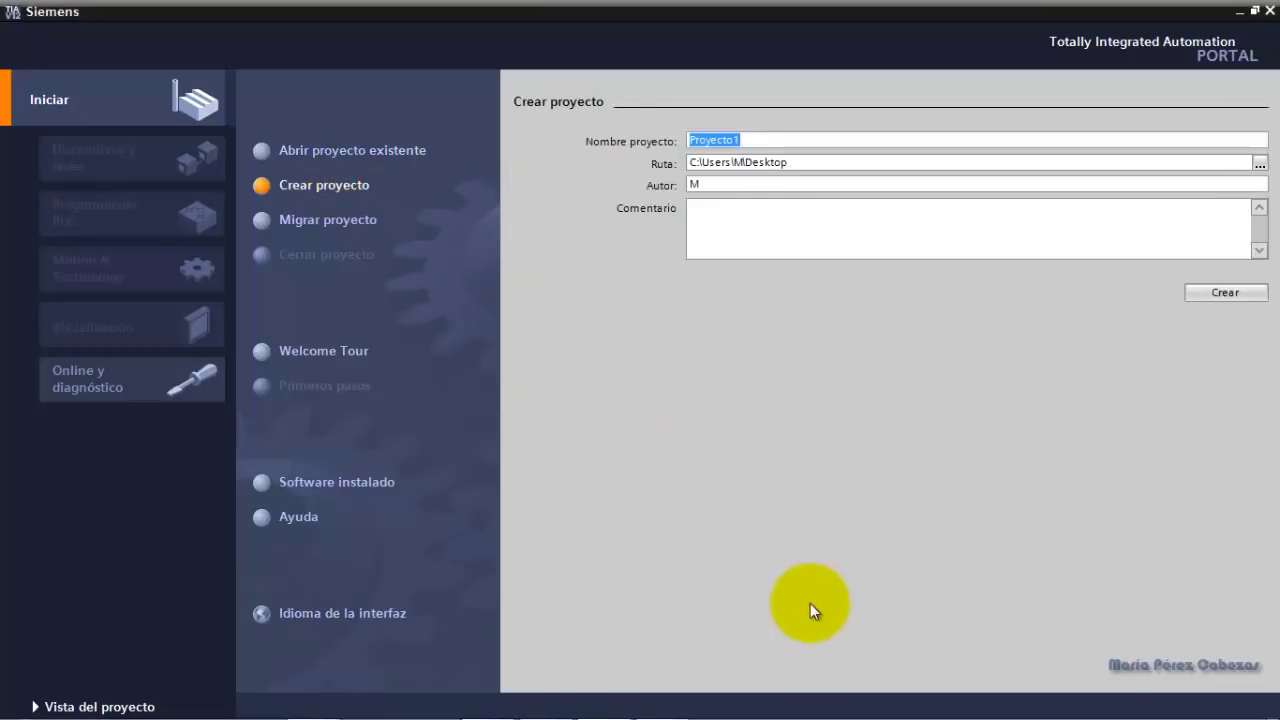
{"action": "left_click", "coordinate": [752, 140]}
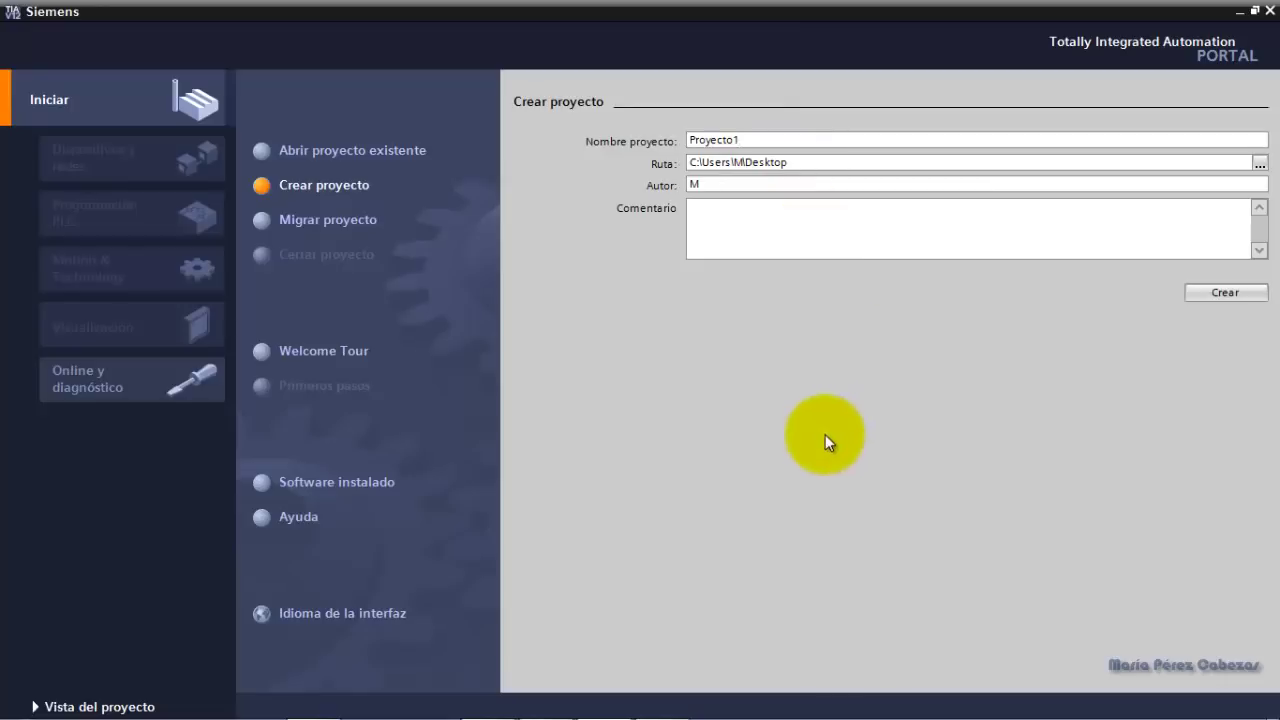
{"action": "left_click", "coordinate": [1260, 163]}
{"action": "left_click", "coordinate": [567, 299]}
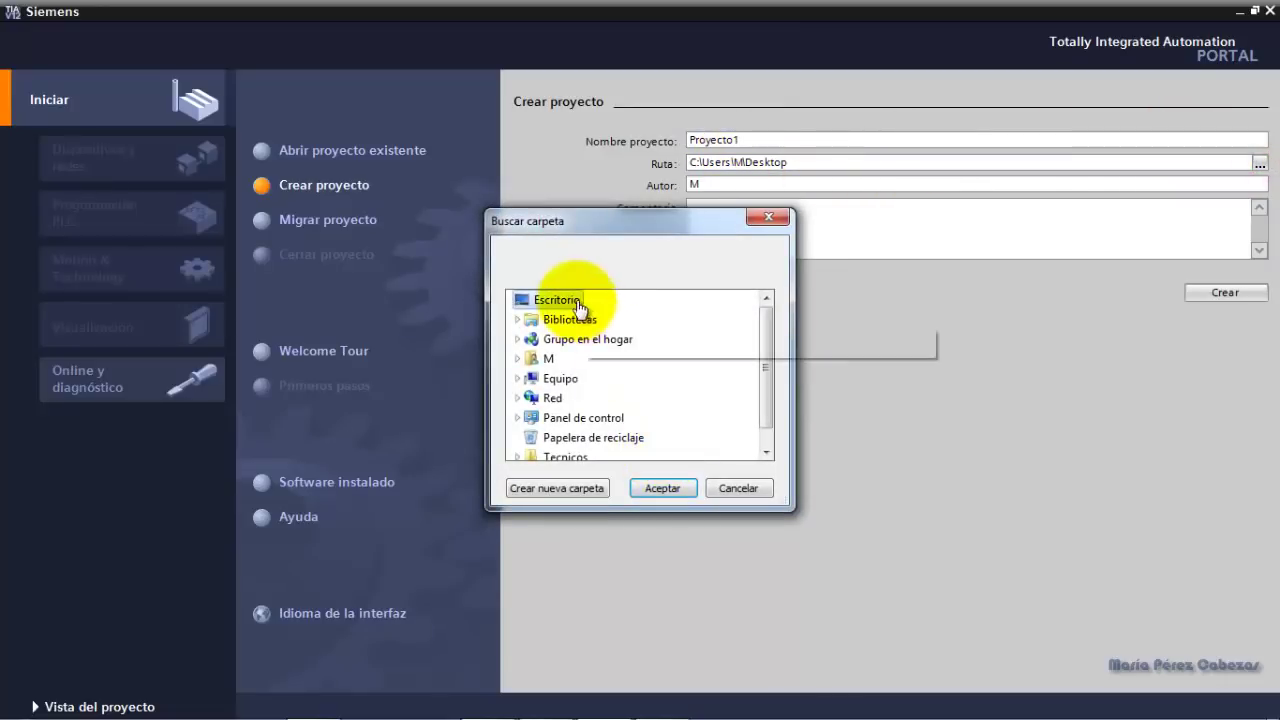
{"action": "left_click", "coordinate": [660, 488]}
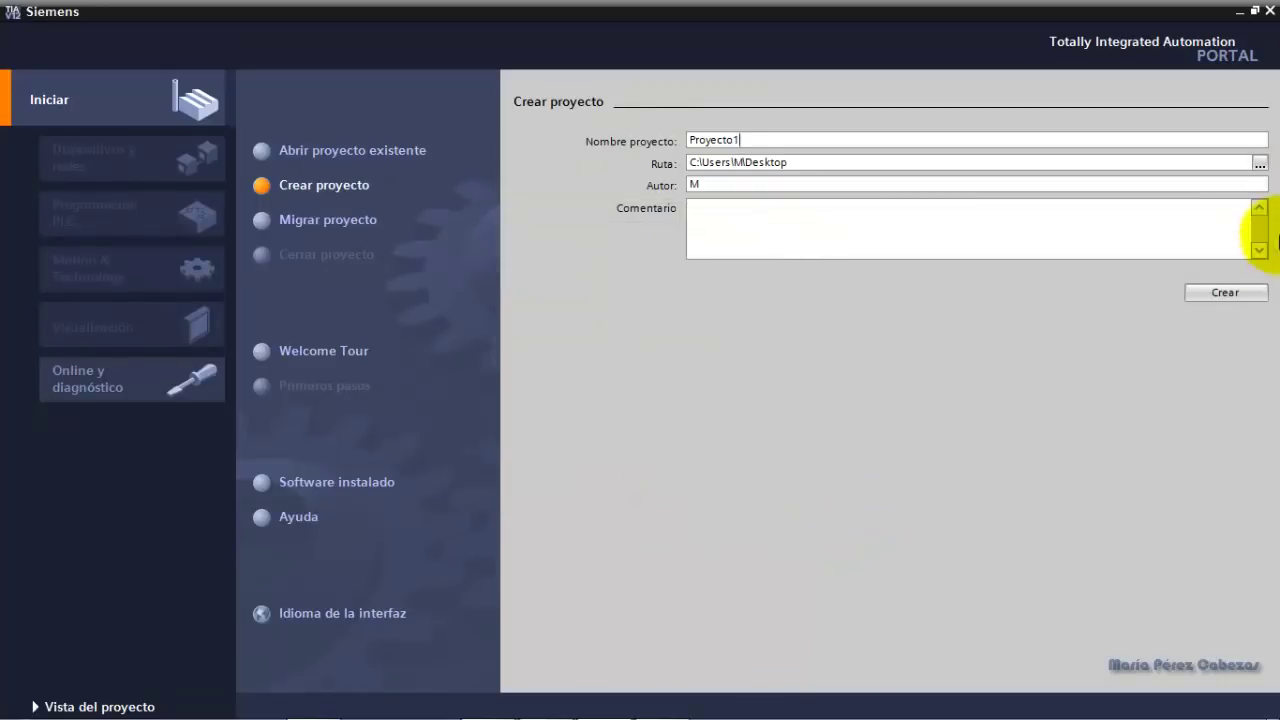
{"action": "left_click", "coordinate": [1220, 293]}
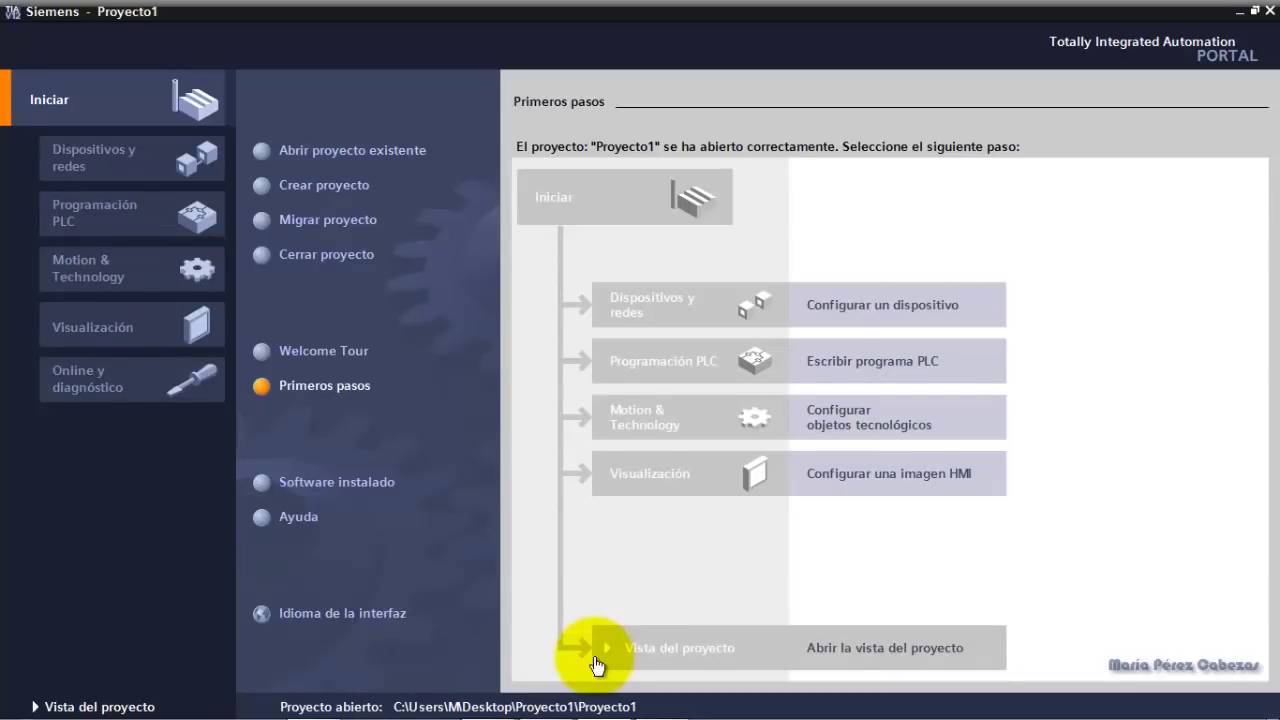
Add a SIMATIC S7-1200 controller, CPU 1214C AC/DC/Rly with reference 6ES7 214-1BE30-0XB0, version V2.2, to the project.
{"action": "left_click", "coordinate": [884, 330]}
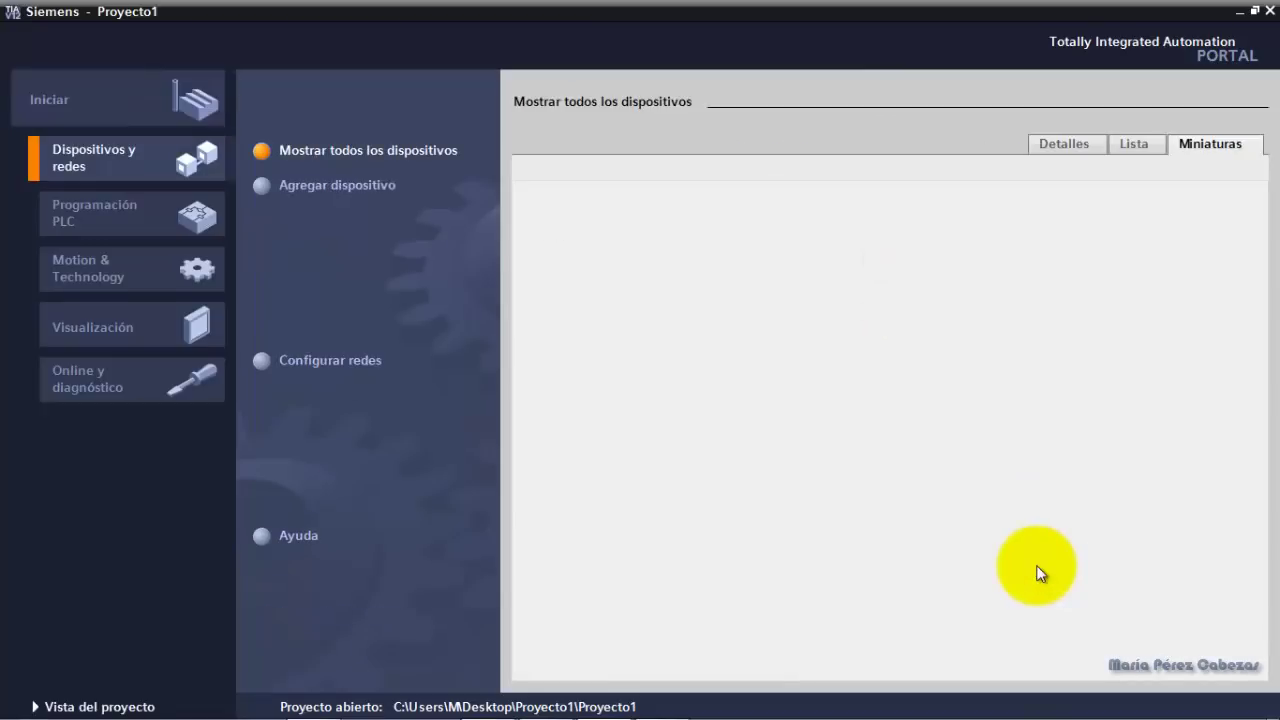
{"action": "left_click", "coordinate": [346, 190]}
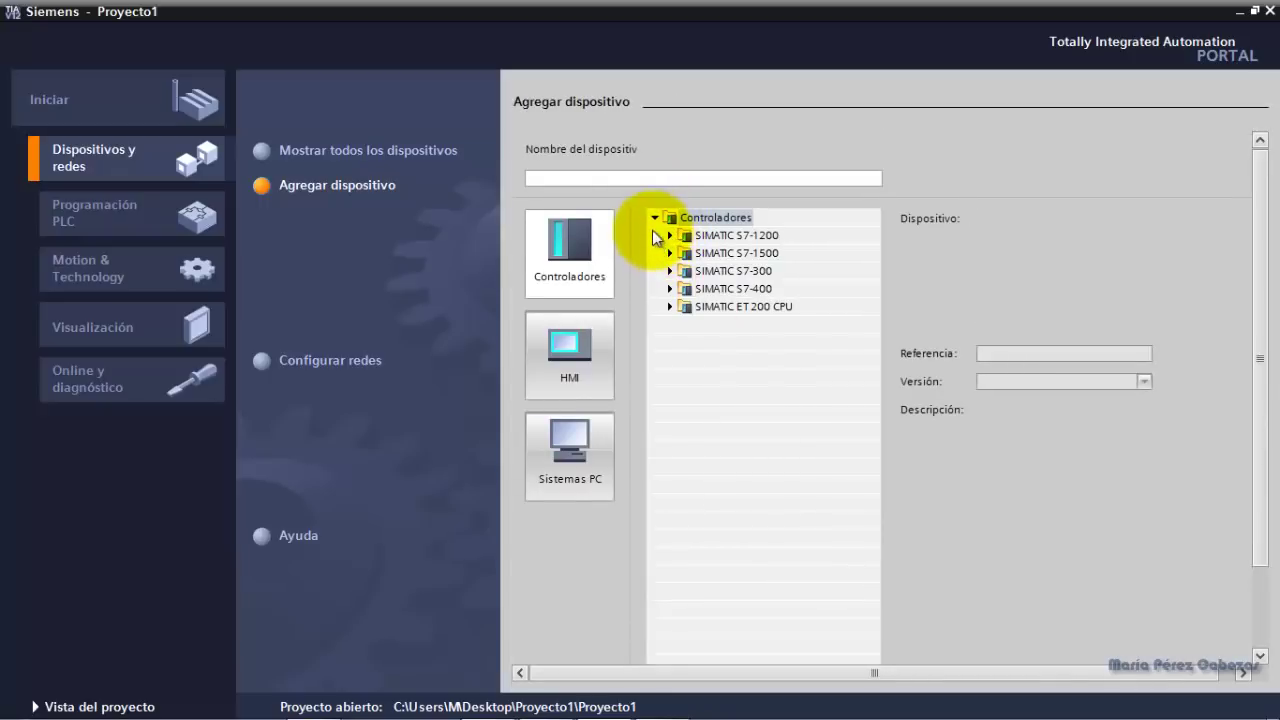
{"action": "left_click", "coordinate": [571, 275]}
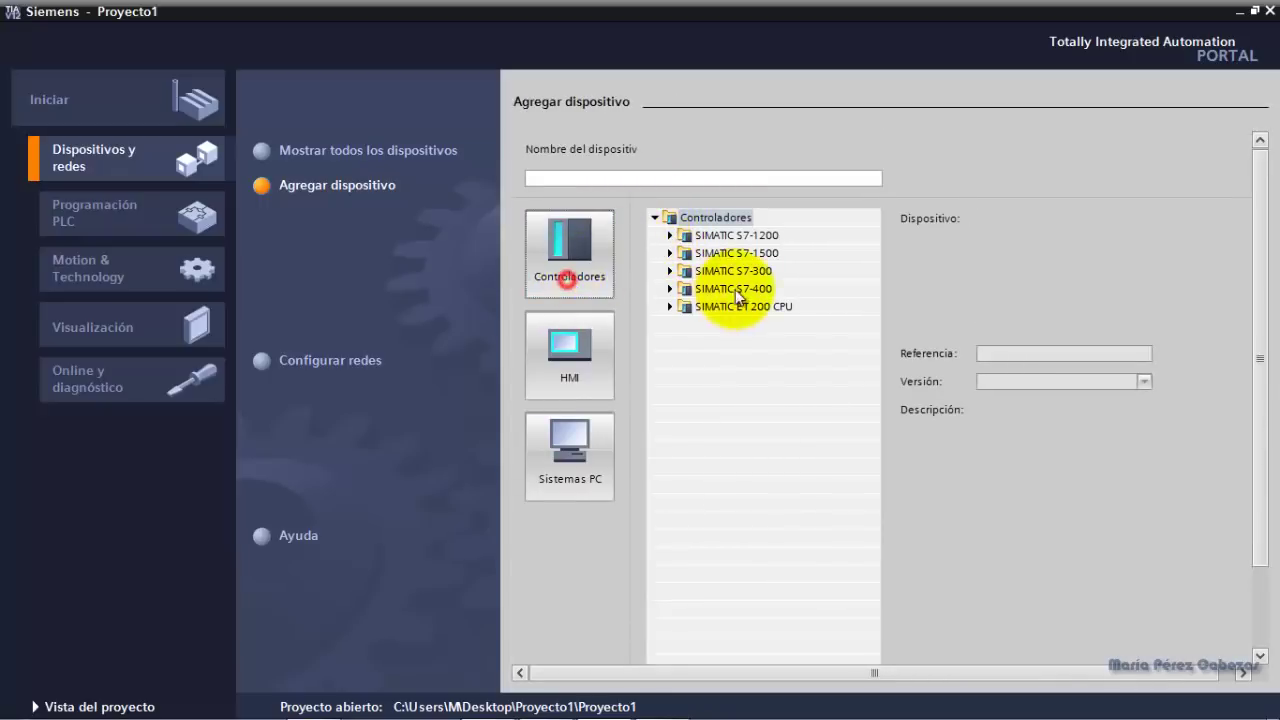
{"action": "left_click", "coordinate": [671, 237]}
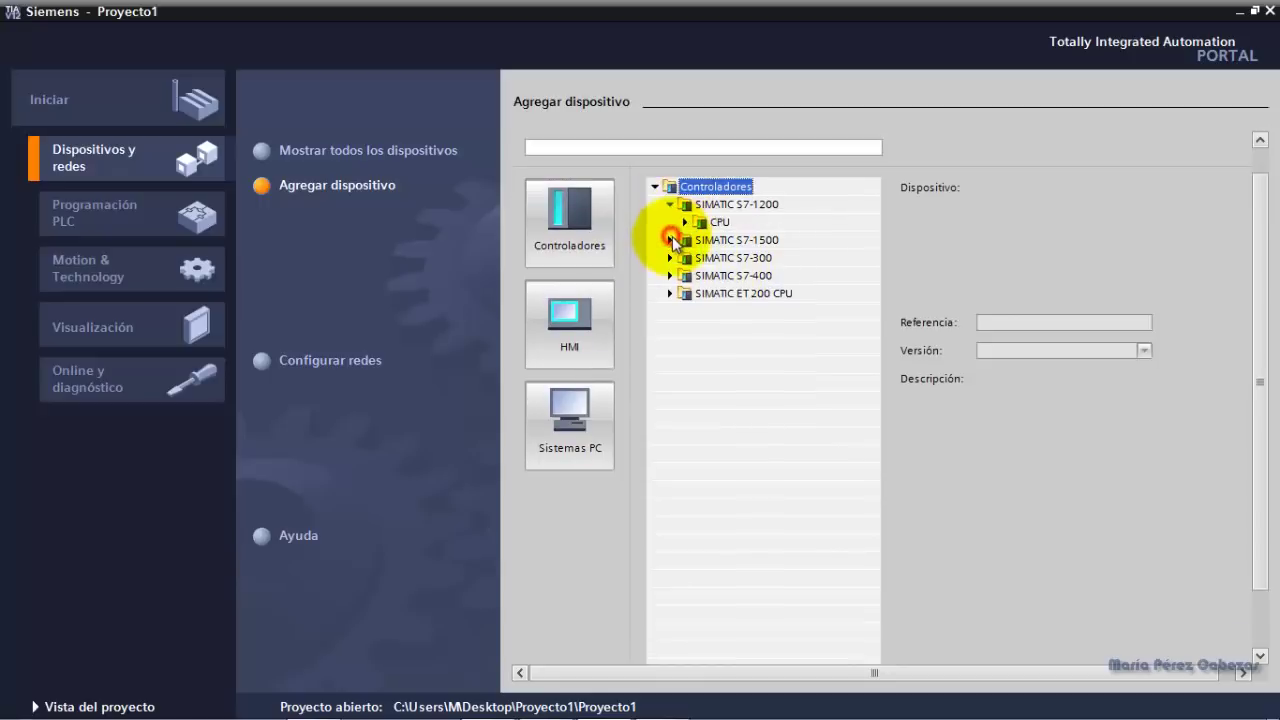
{"action": "left_click", "coordinate": [684, 222]}
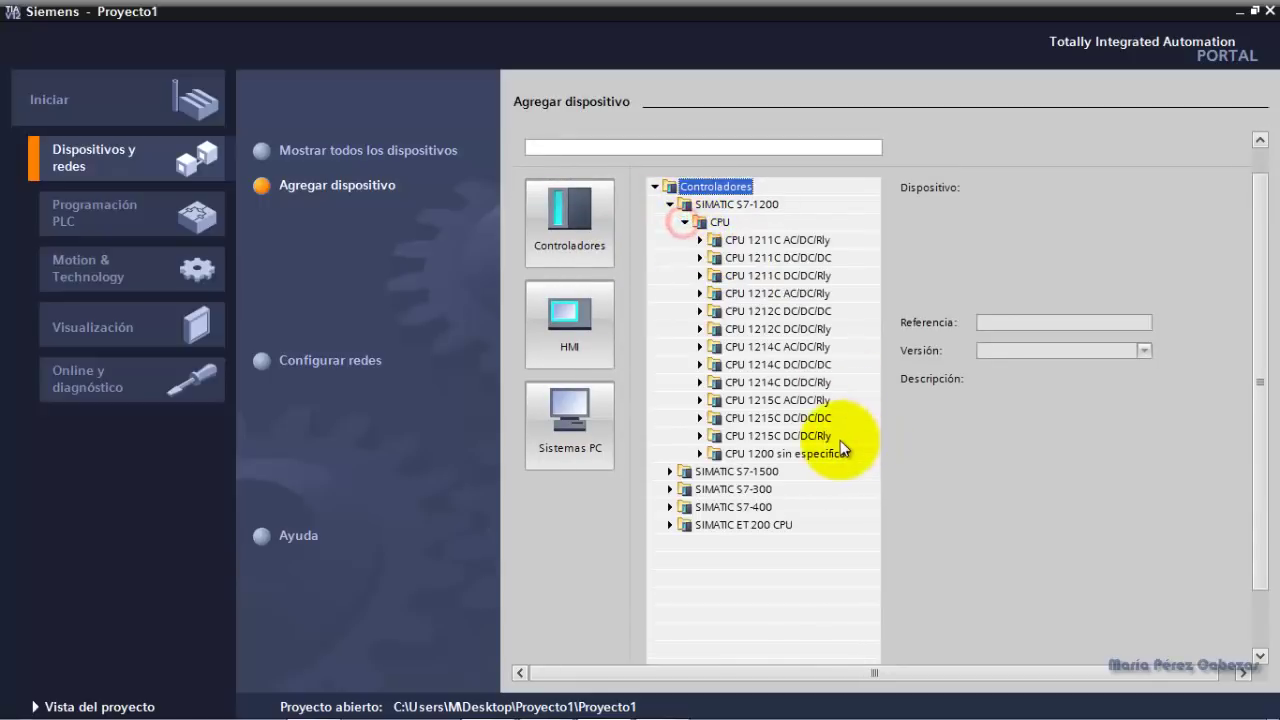
{"action": "left_click", "coordinate": [700, 347]}
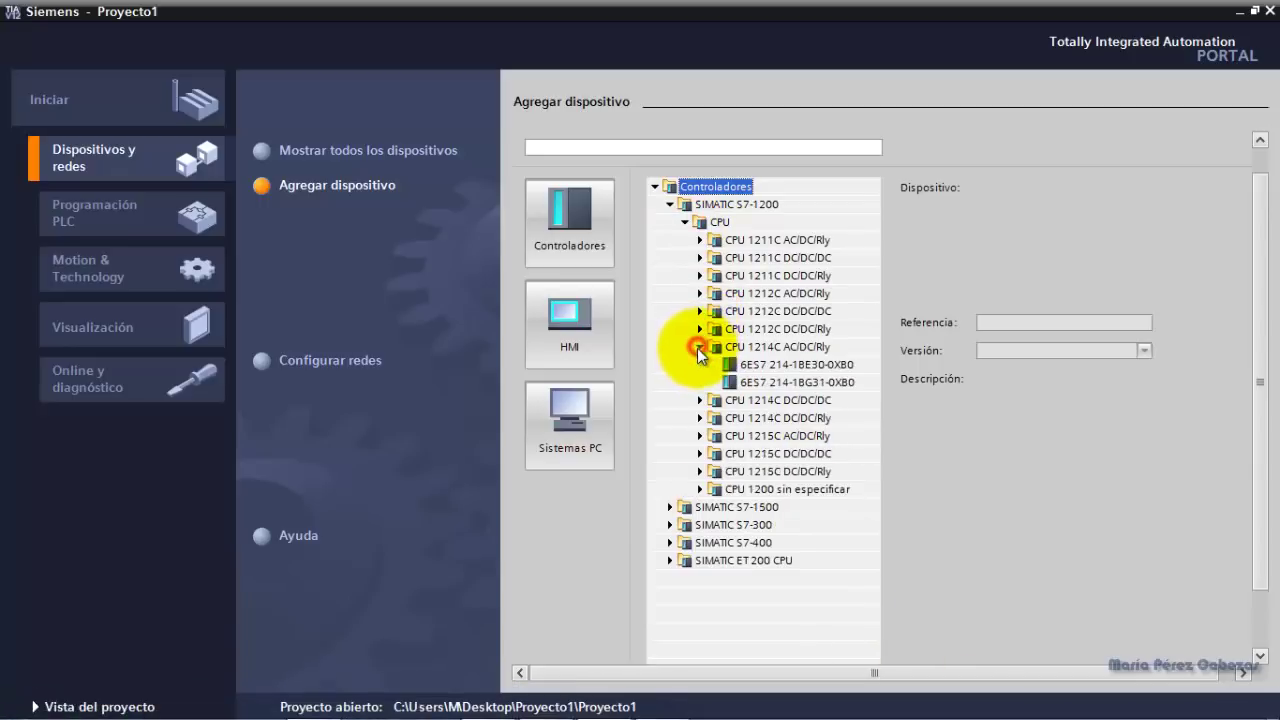
{"action": "left_click", "coordinate": [801, 364]}
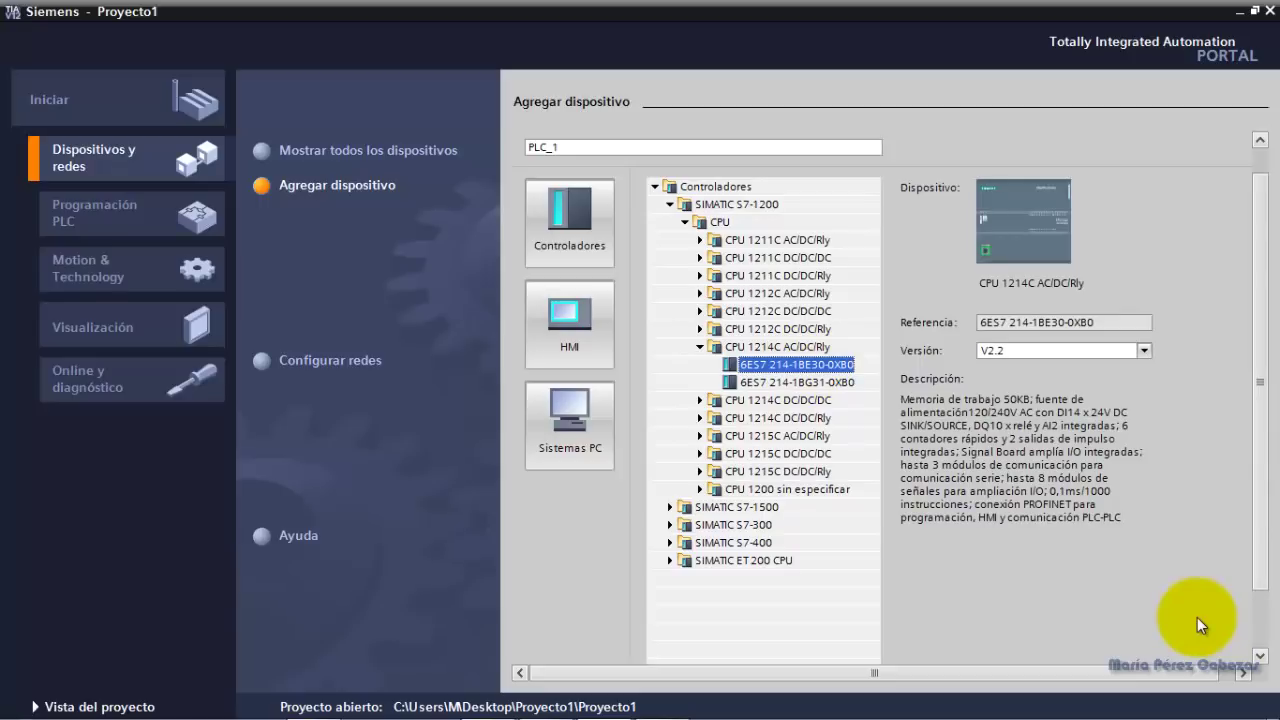
{"action": "left_click_drag", "start_coordinate": [1263, 400], "coordinate": [1260, 525]}
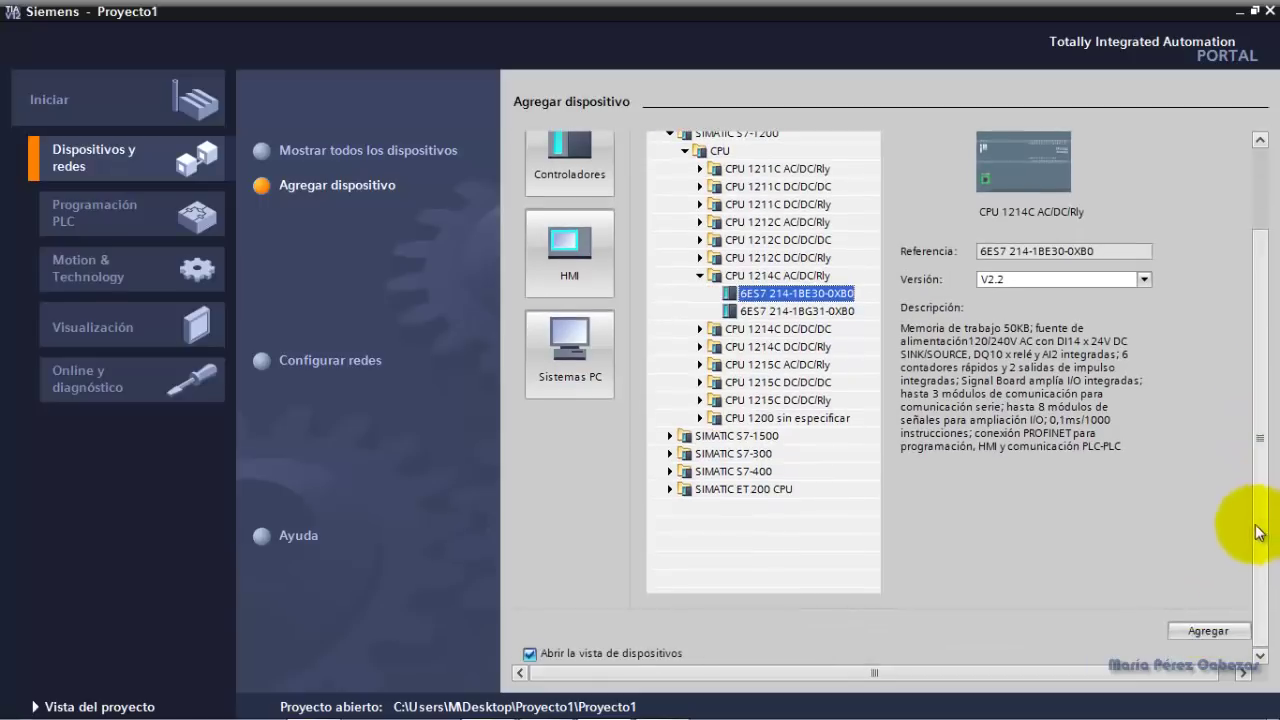
{"action": "left_click", "coordinate": [1208, 632]}
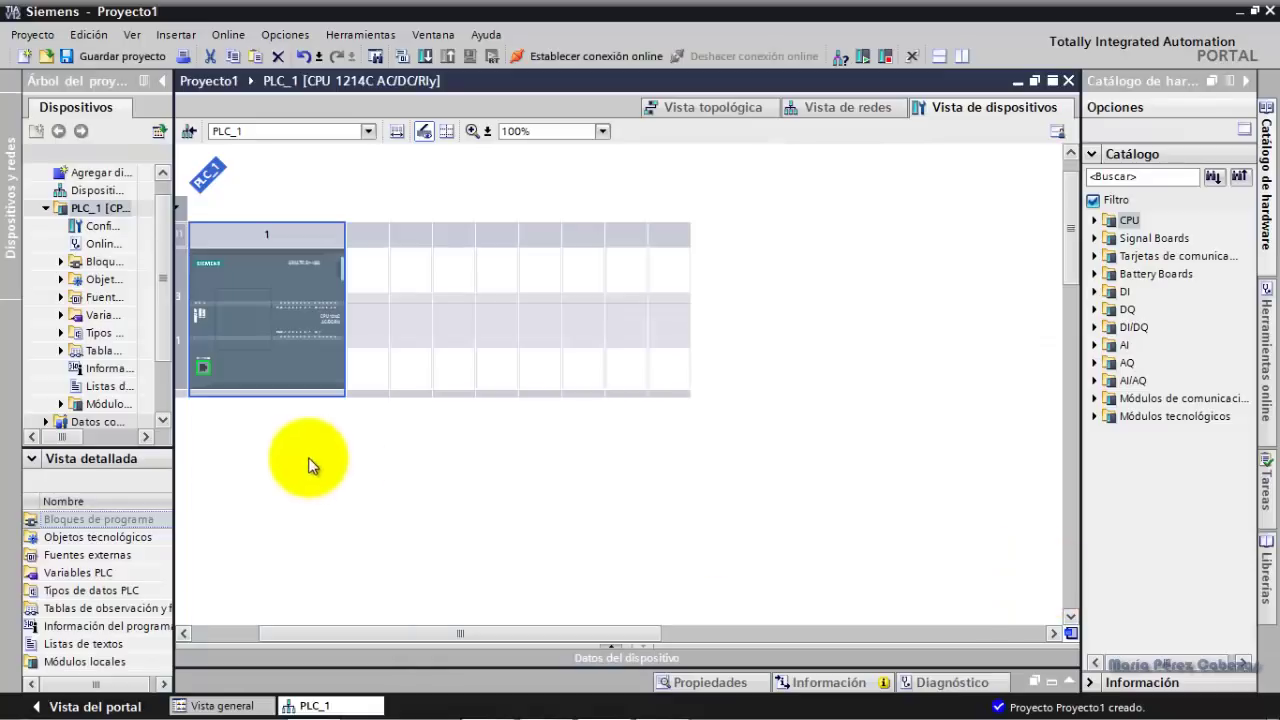
Widen the project tree until its entries are readable and enlarge the properties area below the device view.
{"action": "left_click_drag", "start_coordinate": [173, 441], "coordinate": [263, 439]}
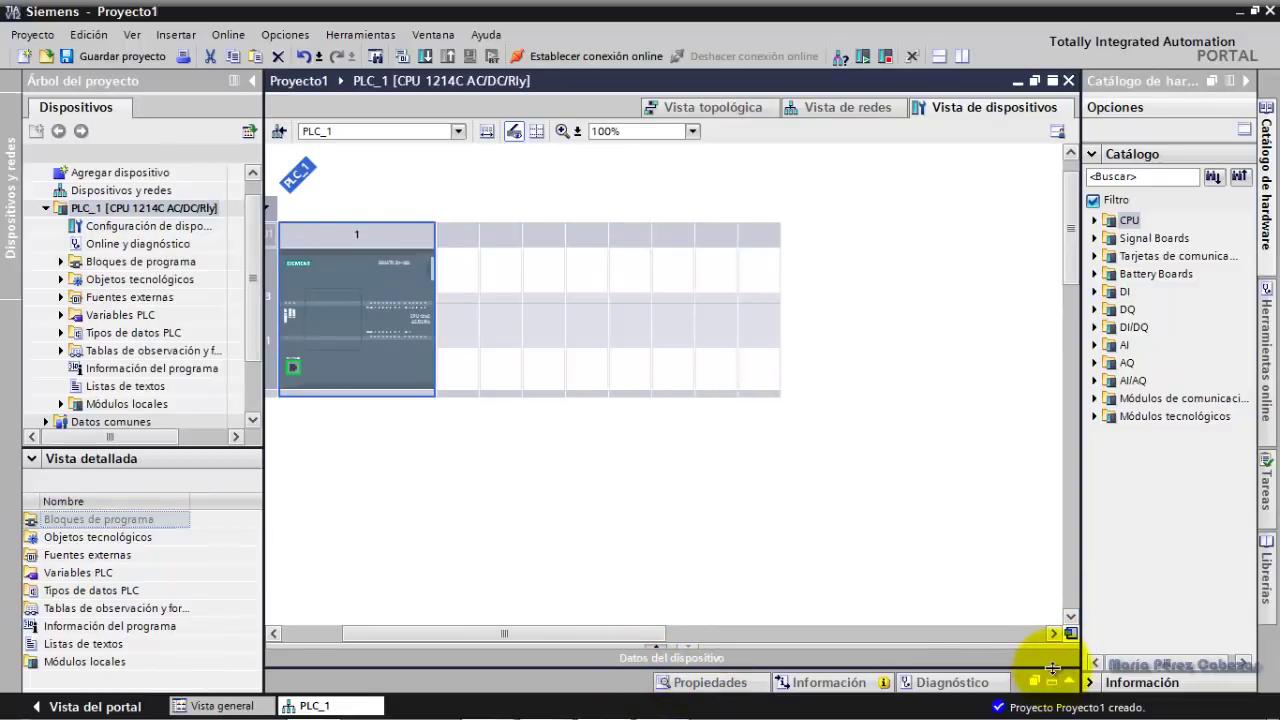
{"action": "left_click_drag", "start_coordinate": [1052, 668], "coordinate": [1028, 543]}
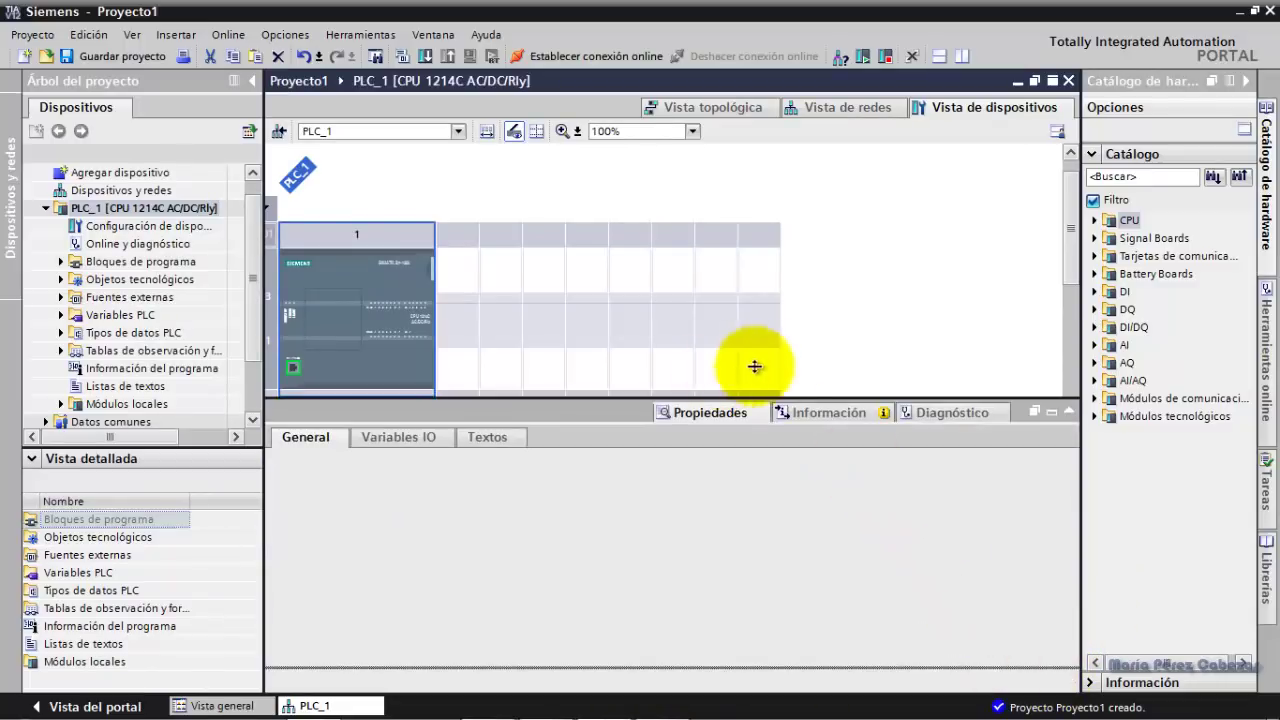
{"action": "left_click_drag", "start_coordinate": [755, 366], "coordinate": [791, 449]}
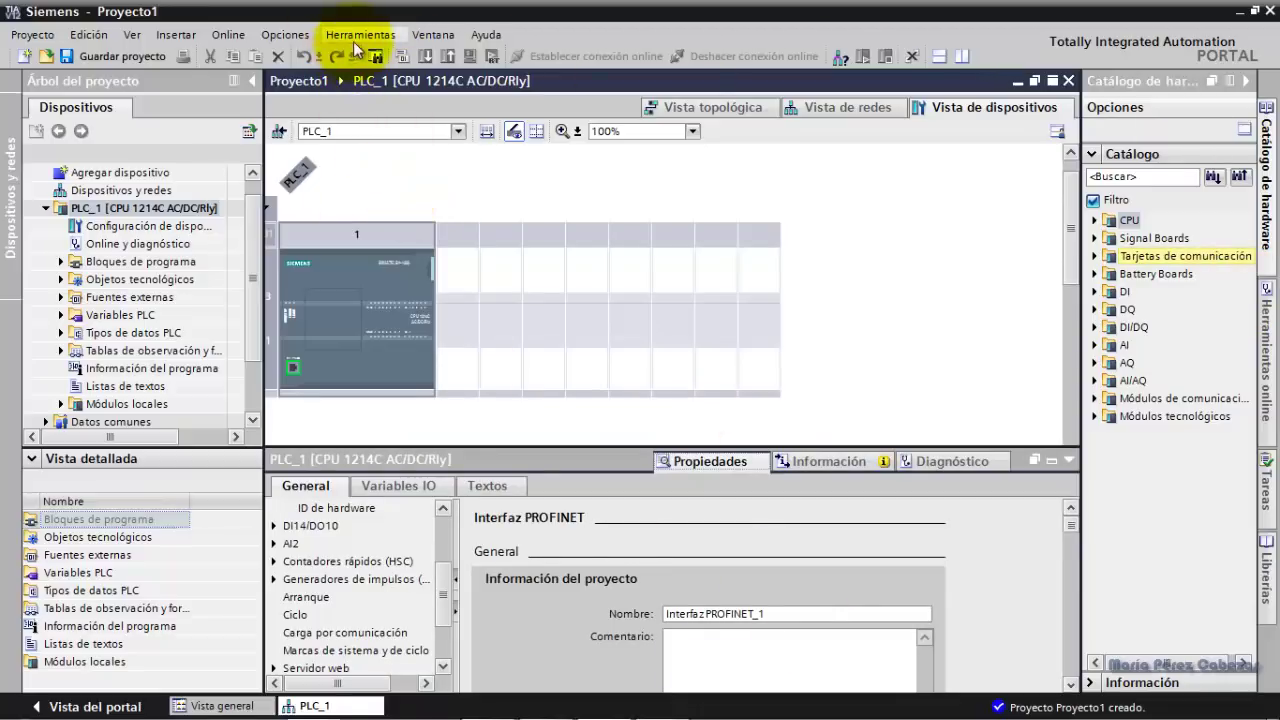
In the general program settings, choose Vista del proyecto as the initial view.
{"action": "left_click", "coordinate": [286, 35]}
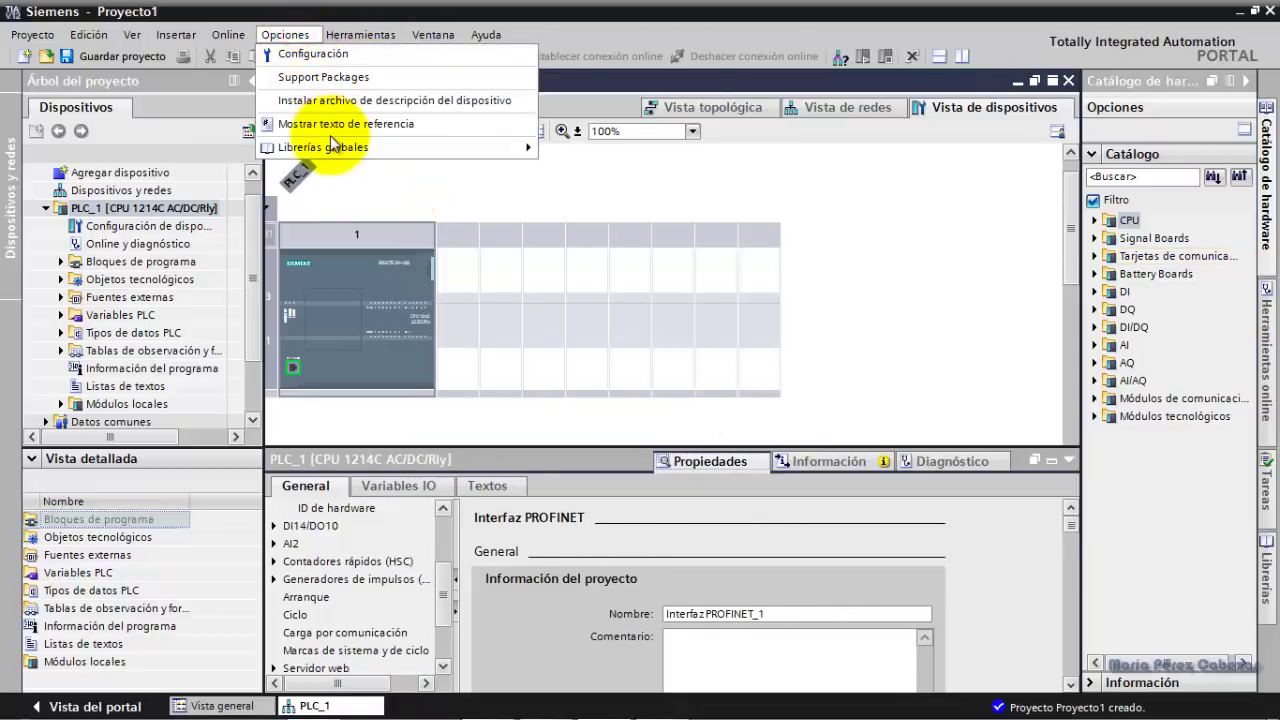
{"action": "left_click", "coordinate": [328, 56]}
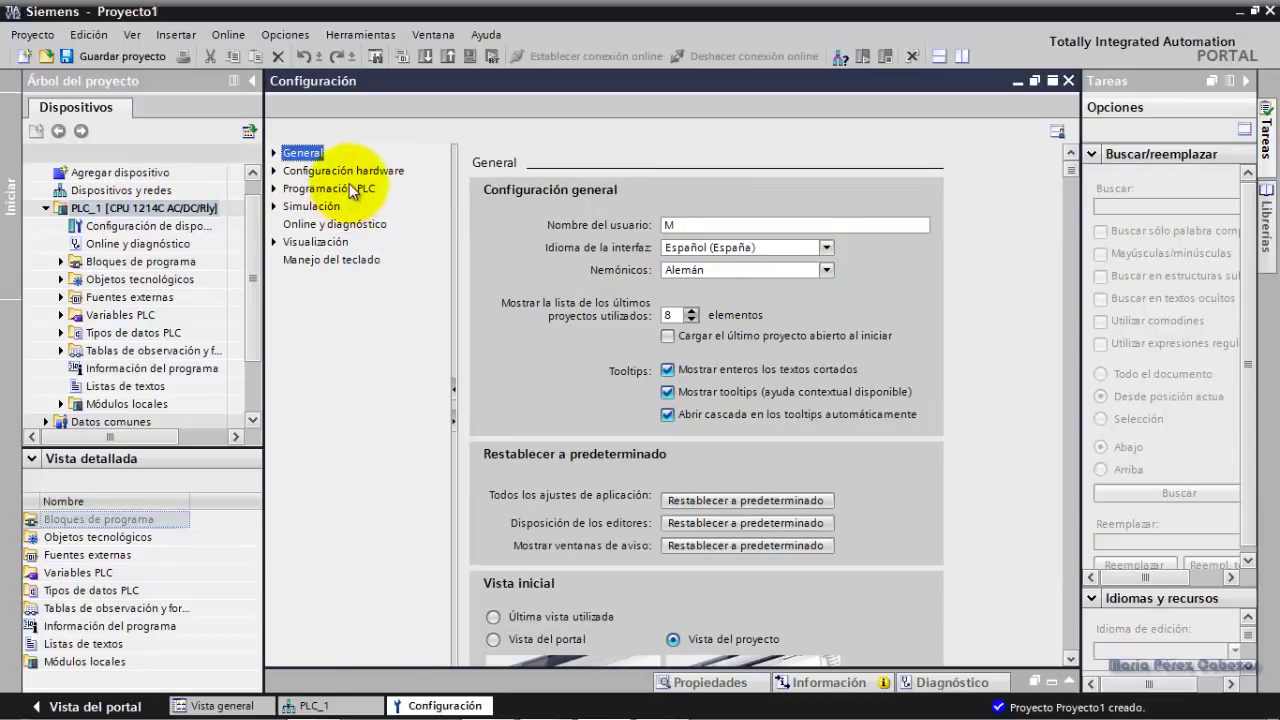
{"action": "left_click_drag", "start_coordinate": [1068, 178], "coordinate": [1068, 203]}
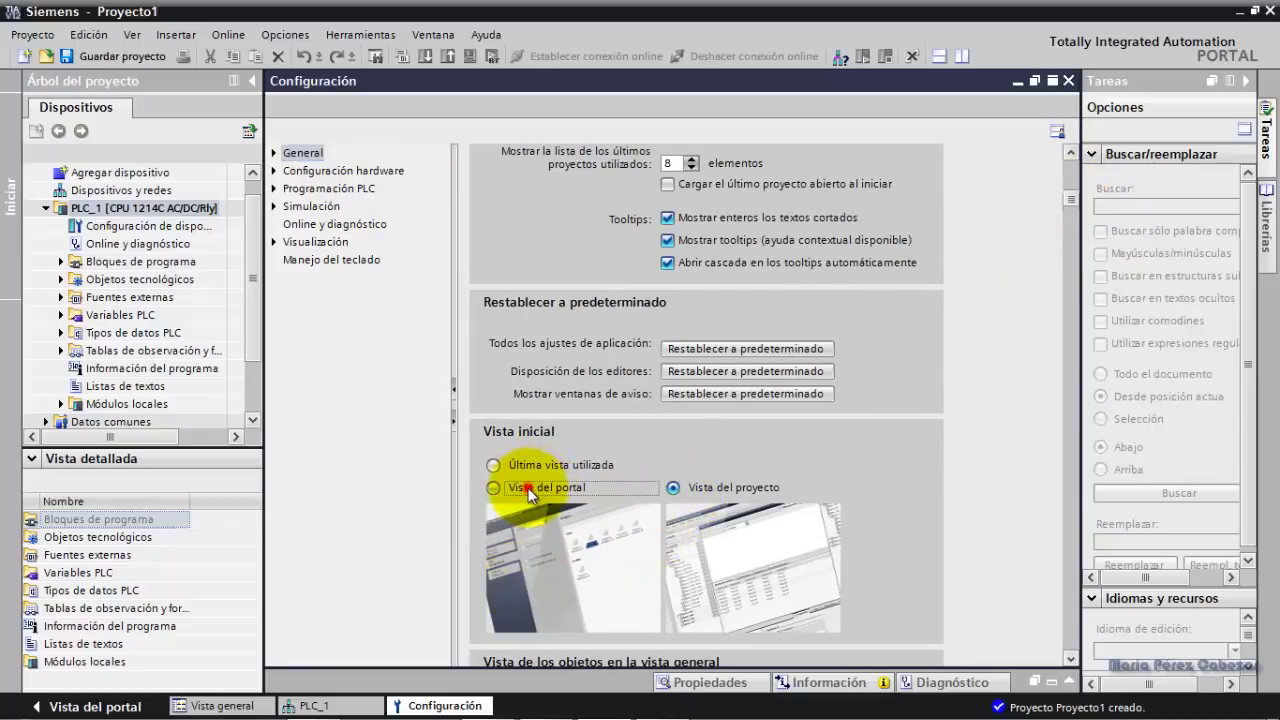
{"action": "left_click", "coordinate": [683, 488]}
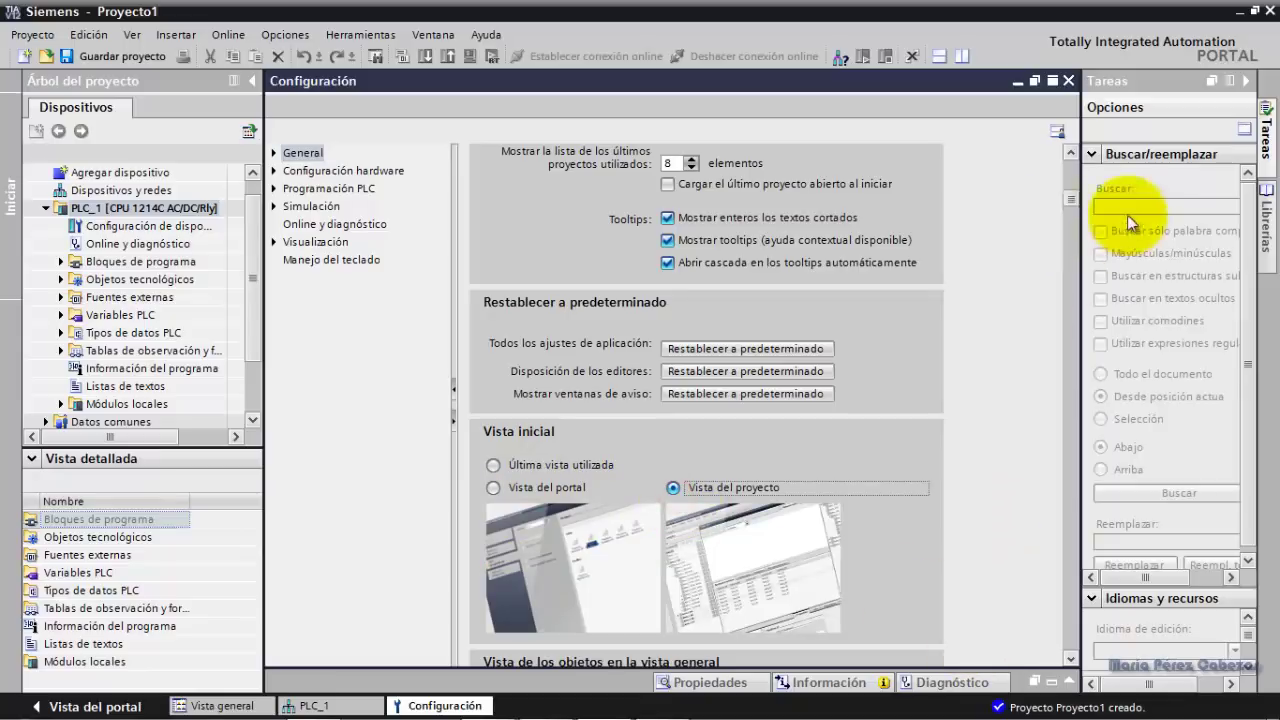
{"action": "left_click_drag", "start_coordinate": [1072, 205], "coordinate": [1072, 178]}
Set the PLC programming mnemonics to Internacional and close the settings.
{"action": "left_click", "coordinate": [325, 188]}
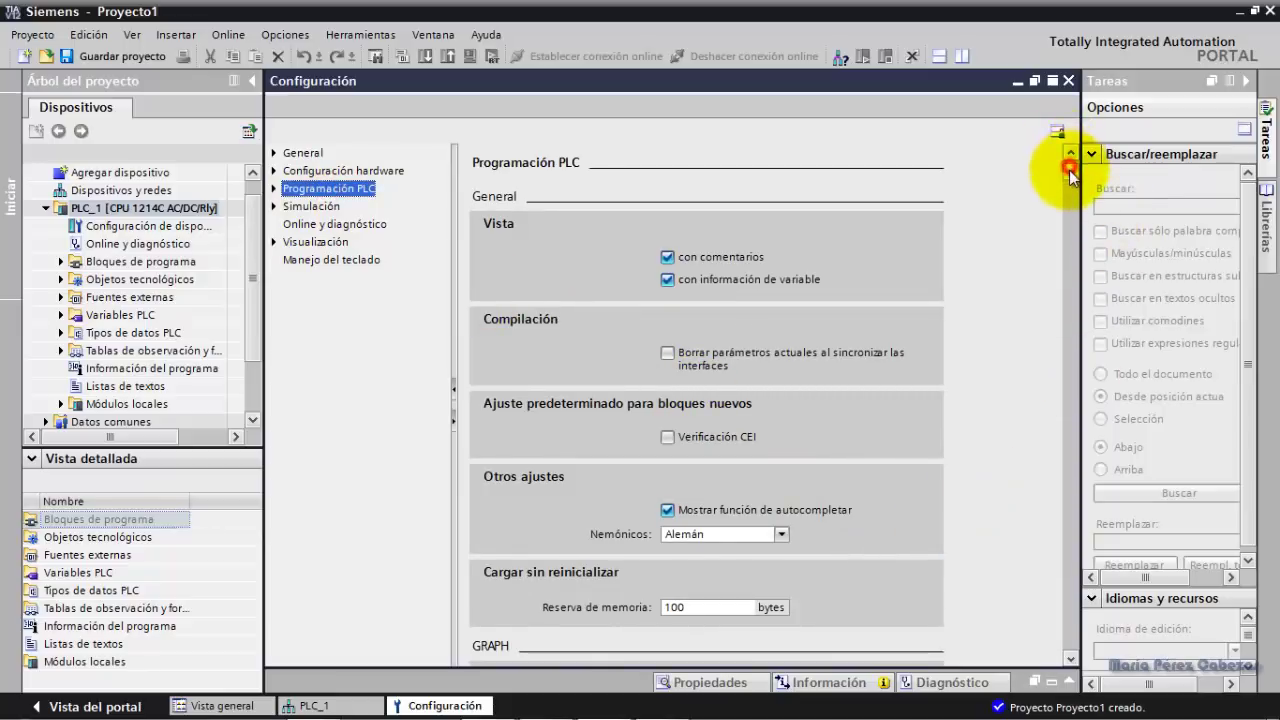
{"action": "left_click_drag", "start_coordinate": [1071, 171], "coordinate": [1072, 206]}
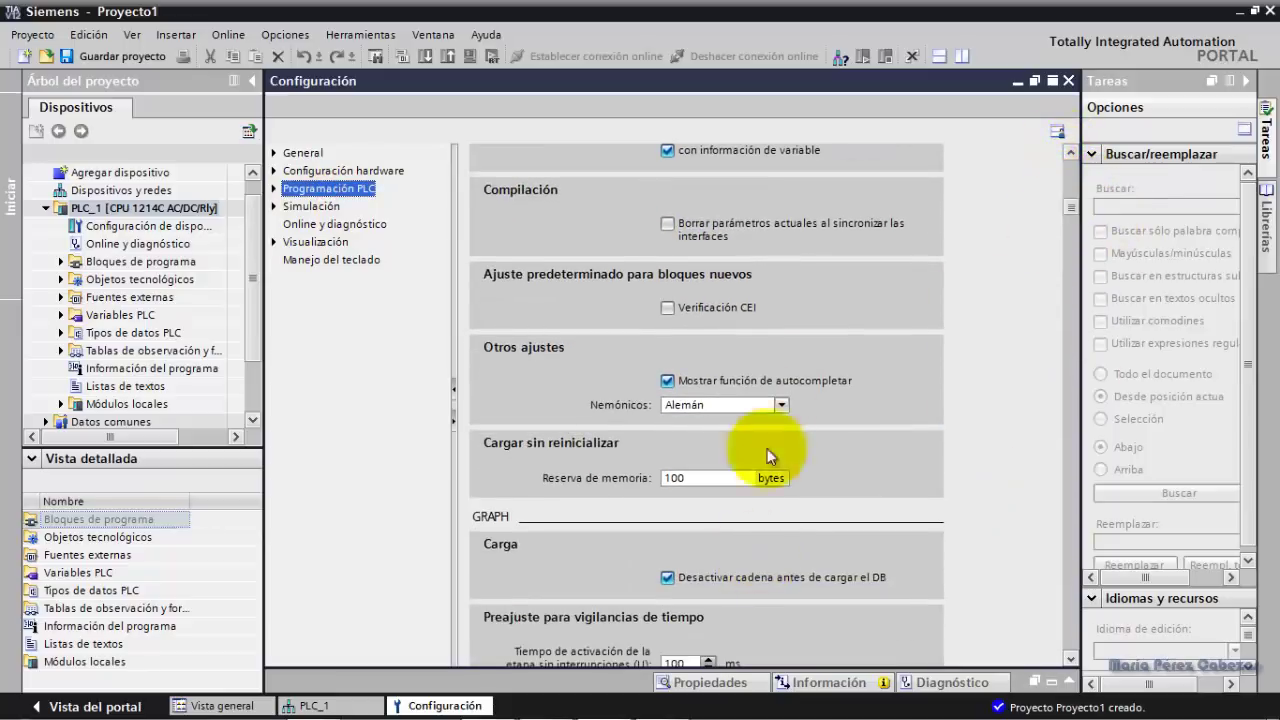
{"action": "left_click", "coordinate": [780, 405]}
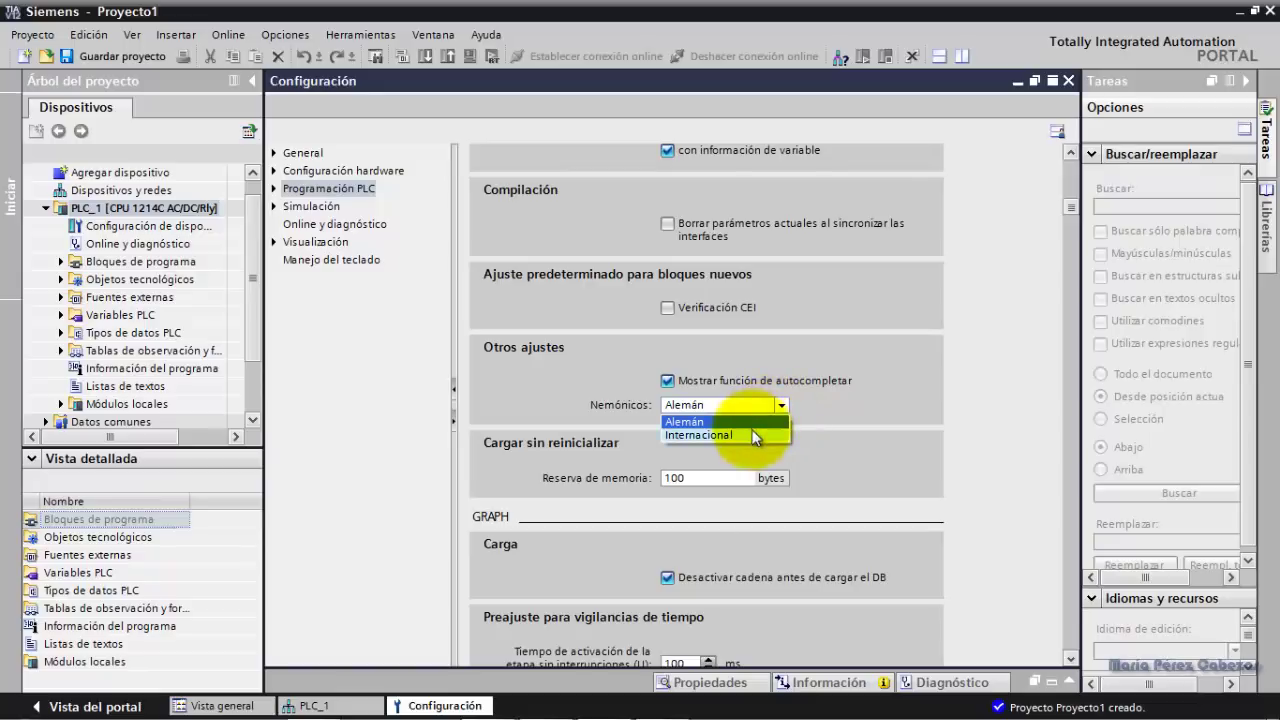
{"action": "left_click", "coordinate": [744, 436]}
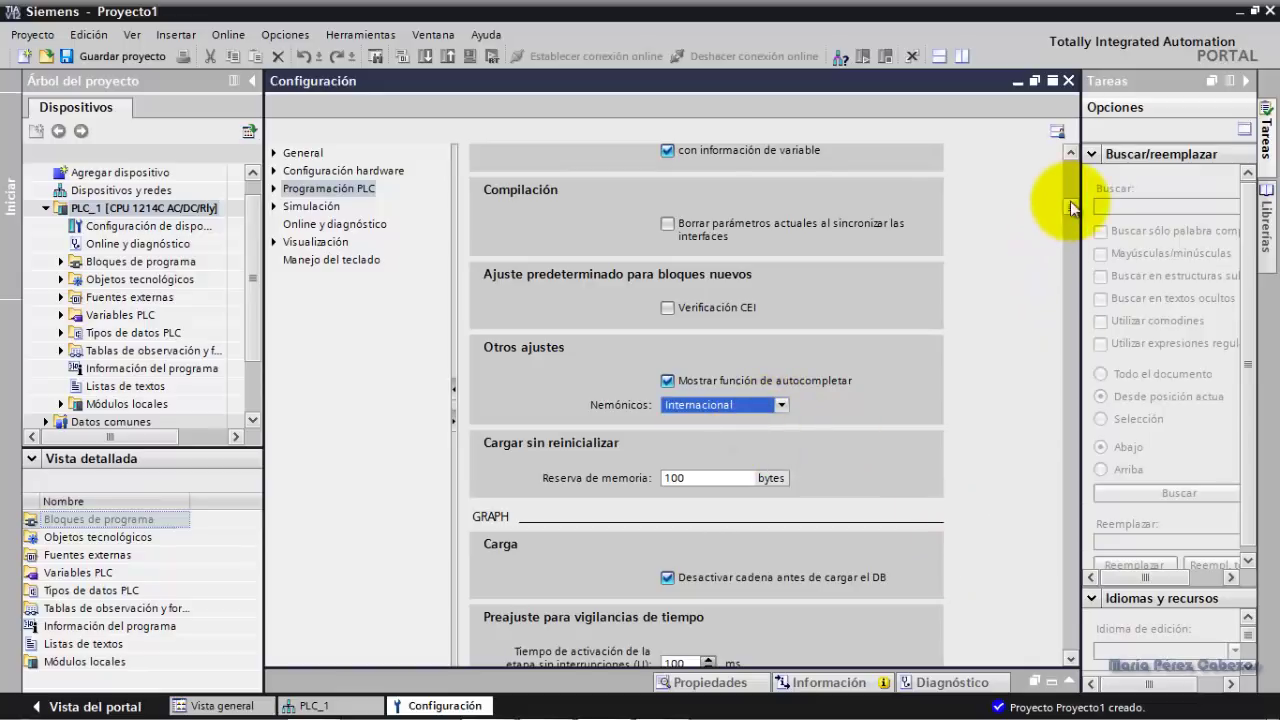
{"action": "left_click_drag", "start_coordinate": [1072, 212], "coordinate": [1077, 172]}
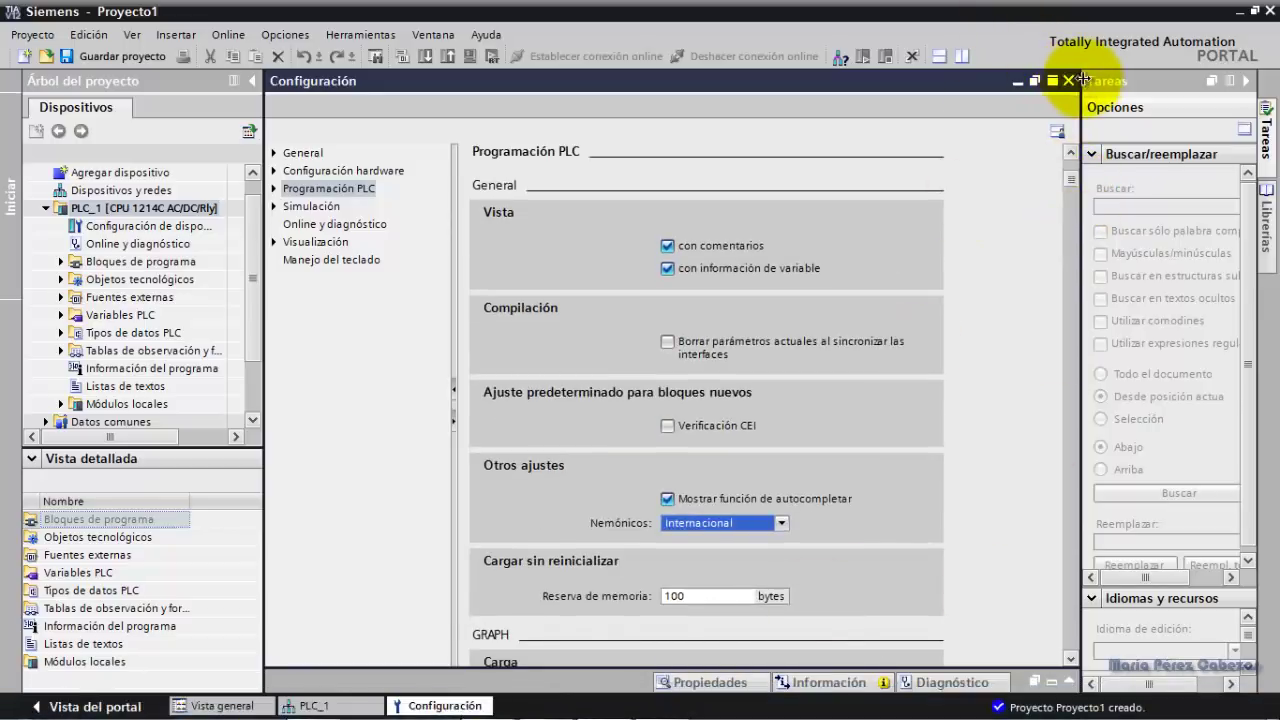
{"action": "left_click", "coordinate": [1071, 80]}
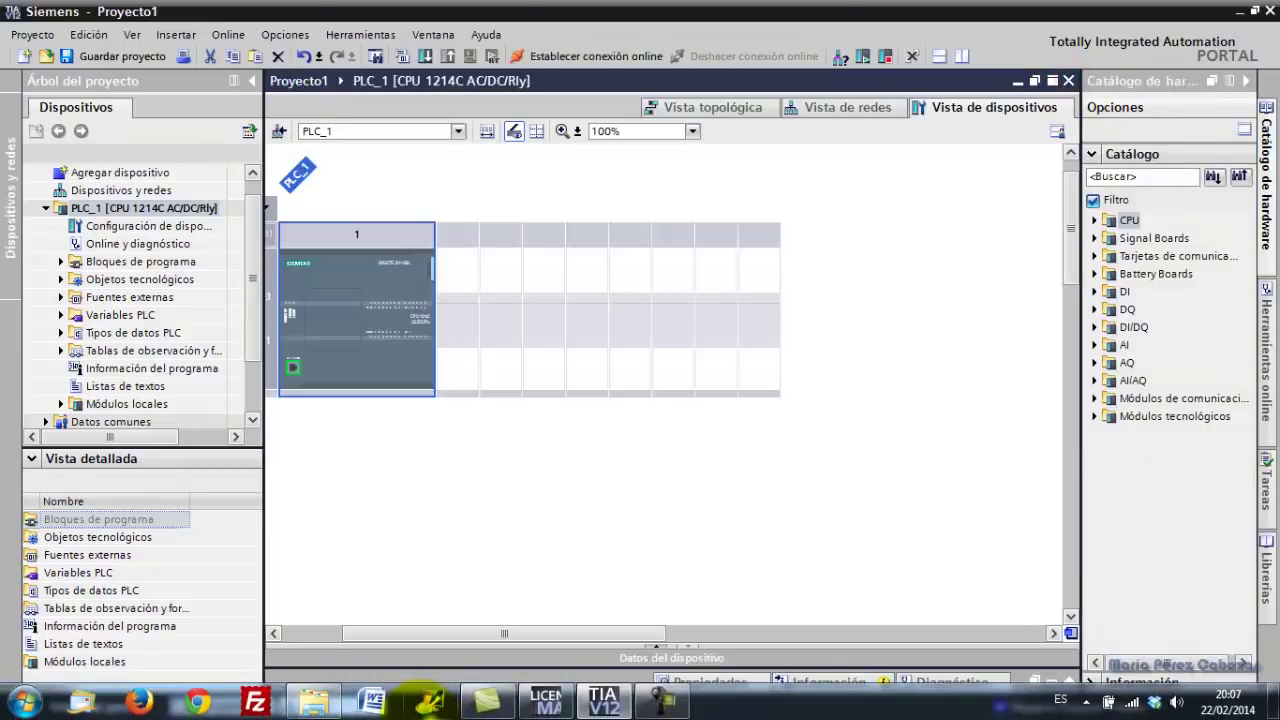
Bring the PLC's properties area back up so that it fills the lower part of the device editor.
{"action": "mouse_move", "coordinate": [505, 680]}
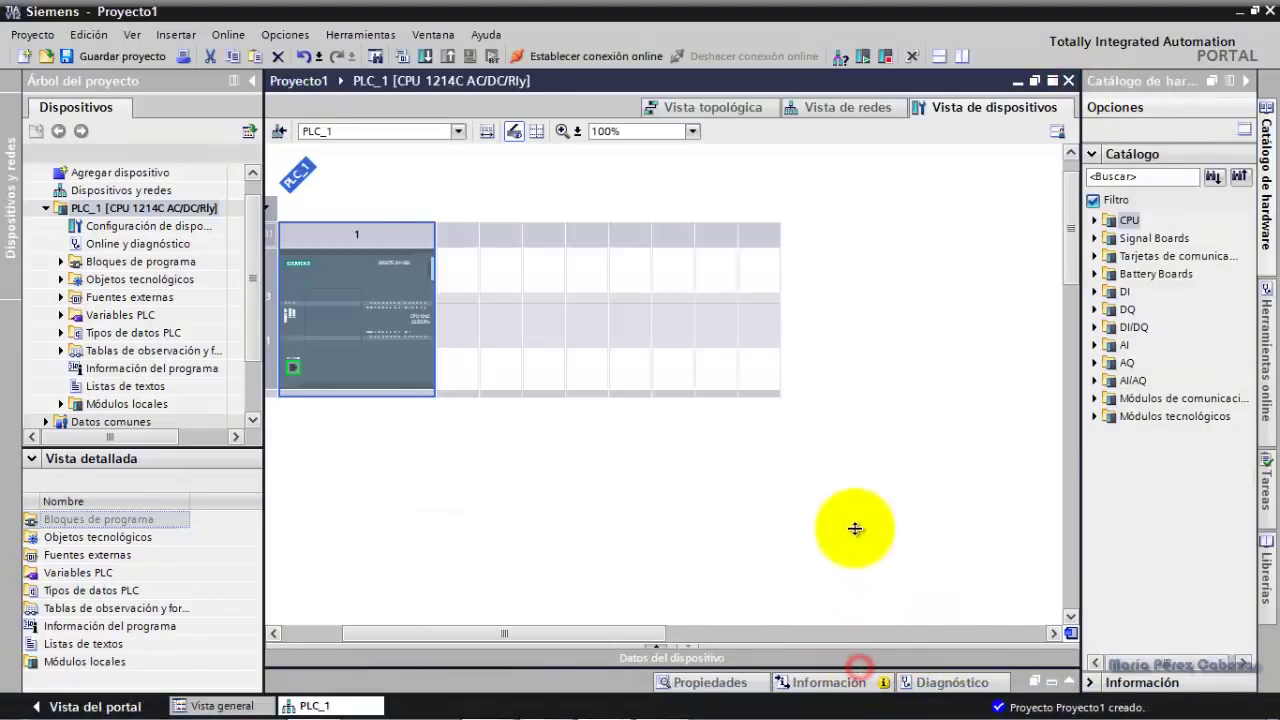
{"action": "left_click_drag", "start_coordinate": [813, 483], "coordinate": [812, 484]}
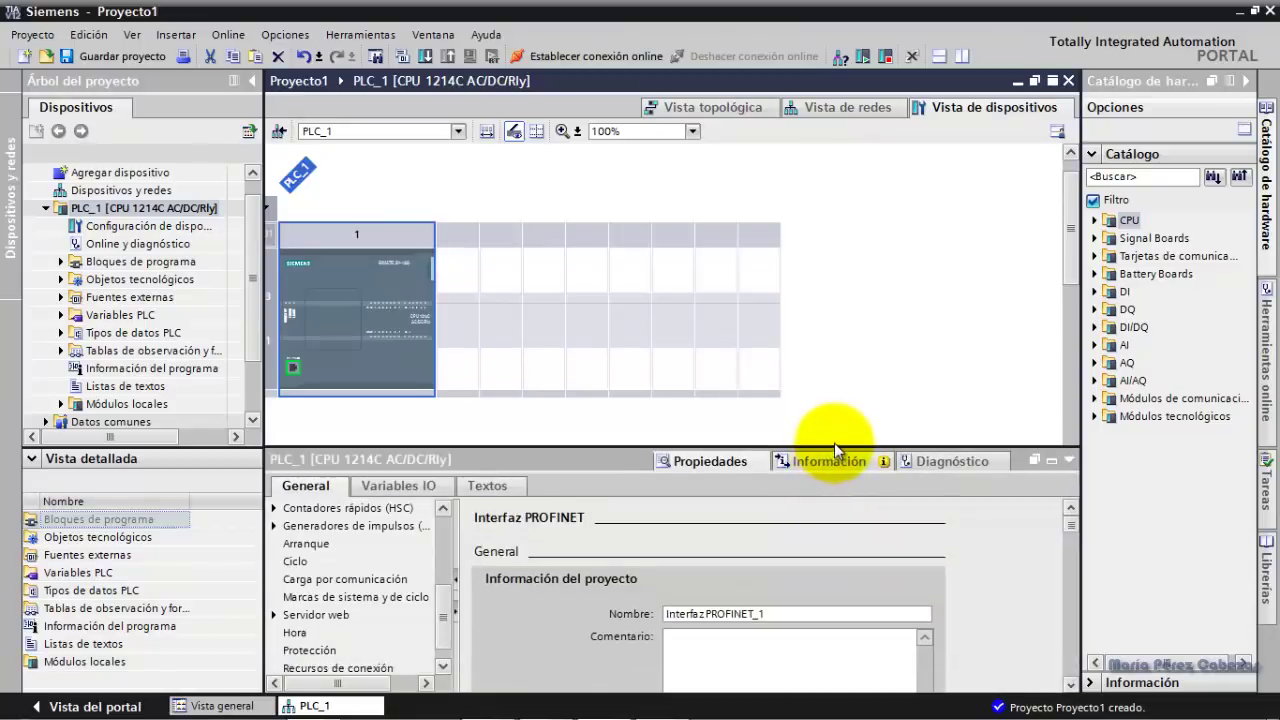
{"action": "left_click_drag", "start_coordinate": [837, 450], "coordinate": [838, 453]}
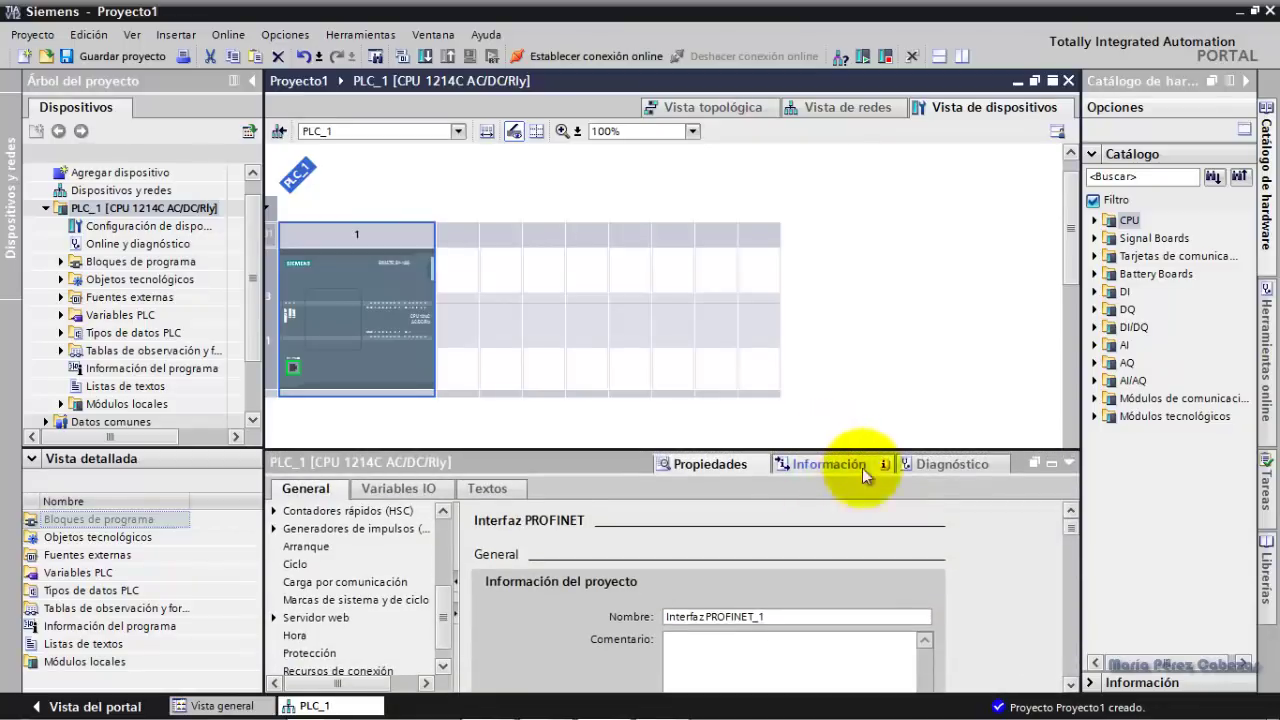
Collapse and restore the properties area and the hardware catalog.
{"action": "left_click", "coordinate": [1069, 464]}
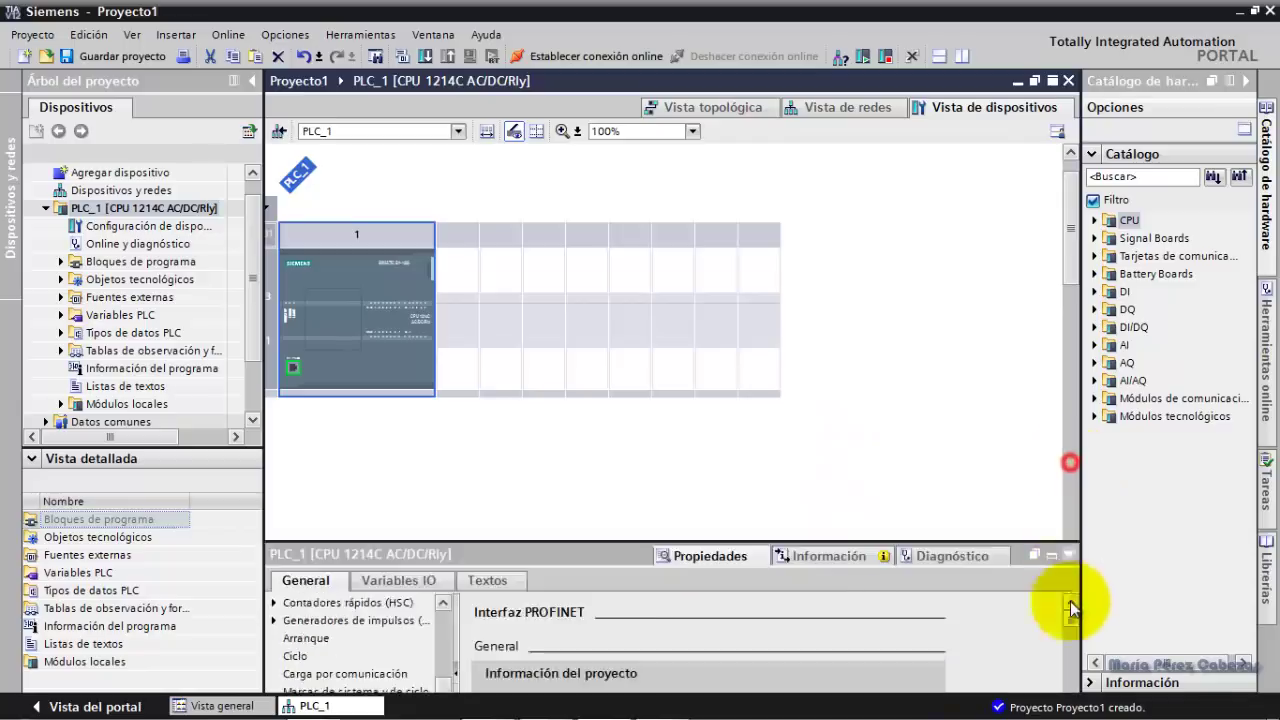
{"action": "left_click", "coordinate": [1068, 683]}
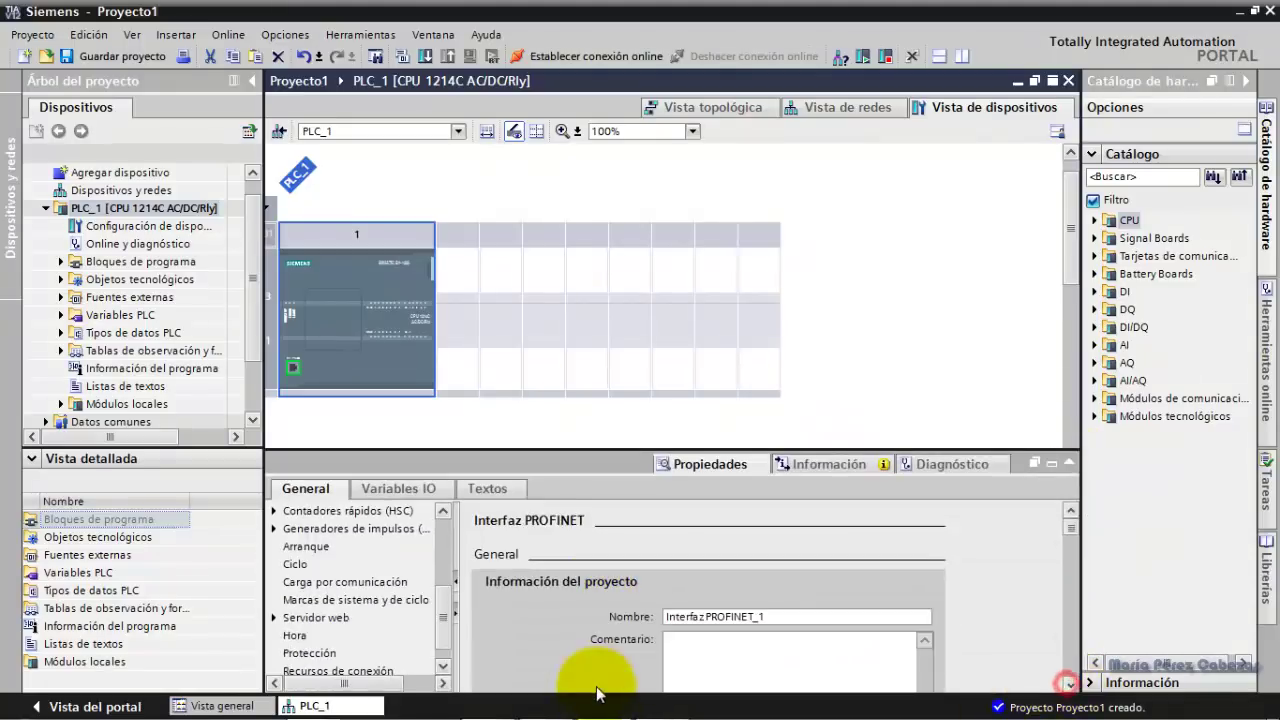
{"action": "left_click", "coordinate": [1245, 80]}
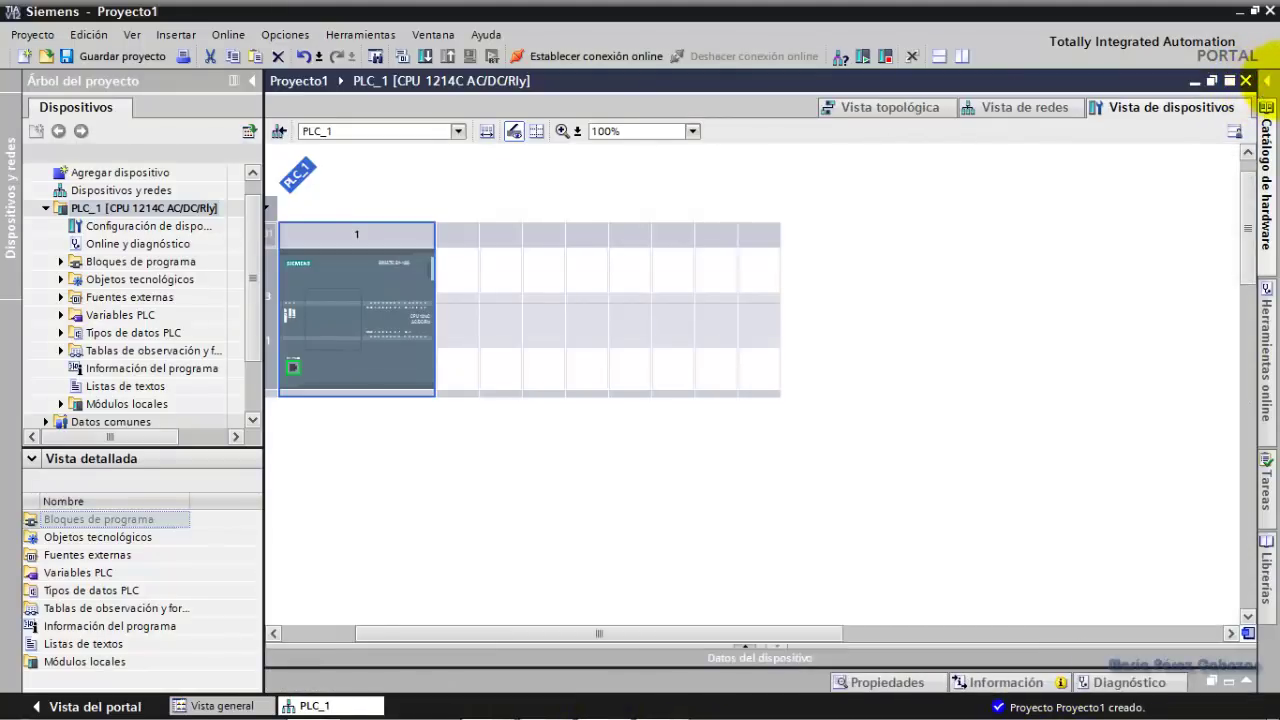
{"action": "left_click", "coordinate": [1266, 100]}
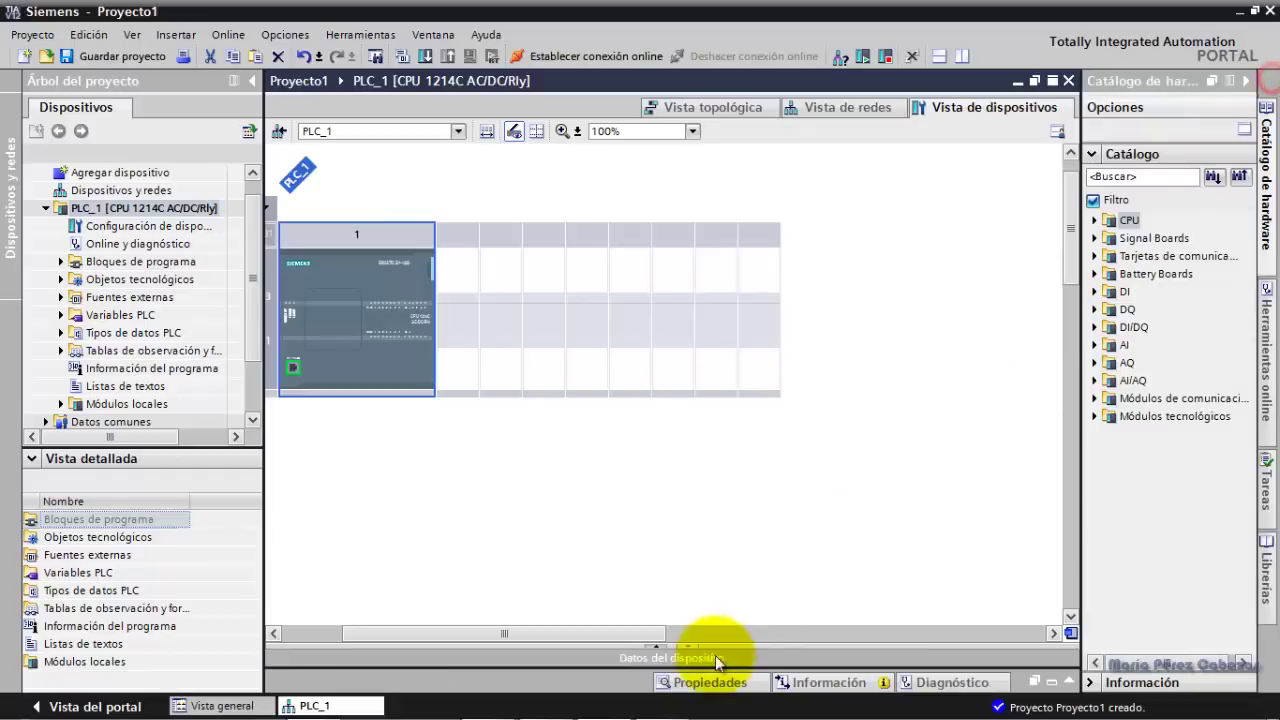
{"action": "left_click", "coordinate": [1060, 682]}
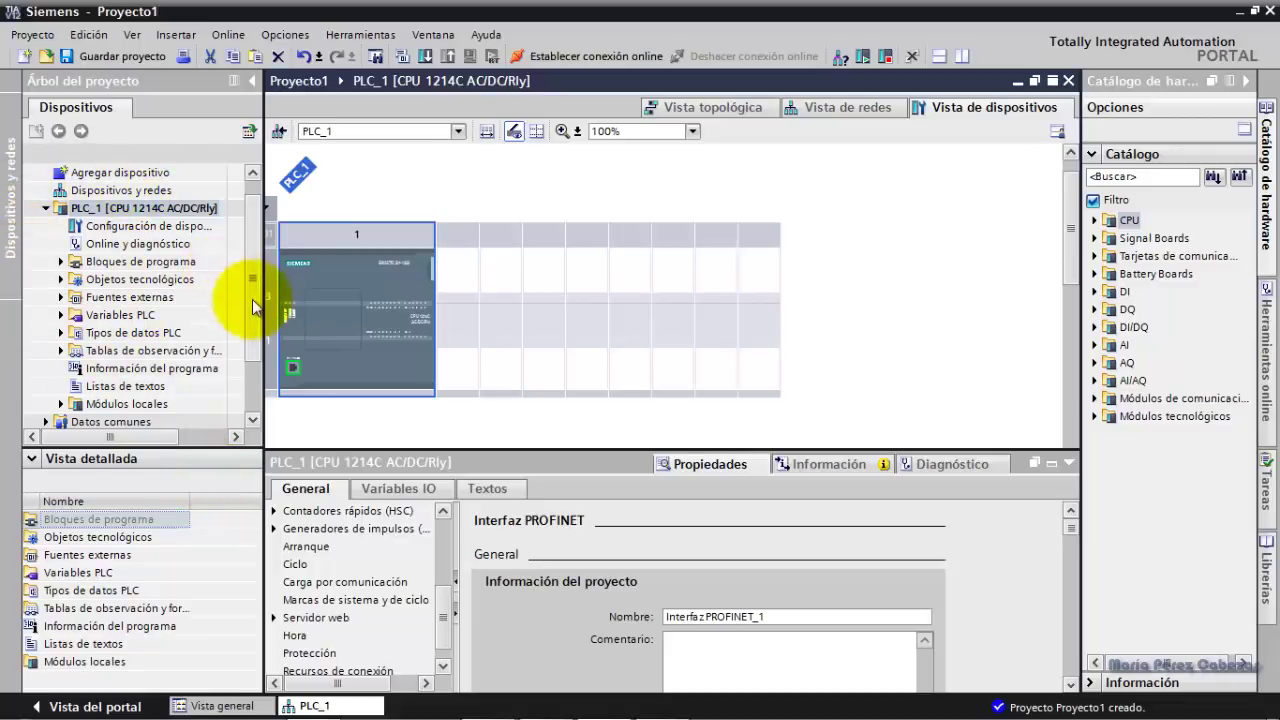
{"action": "scroll", "coordinate": [244, 254], "scroll_direction": "up", "scroll_amount": 1}
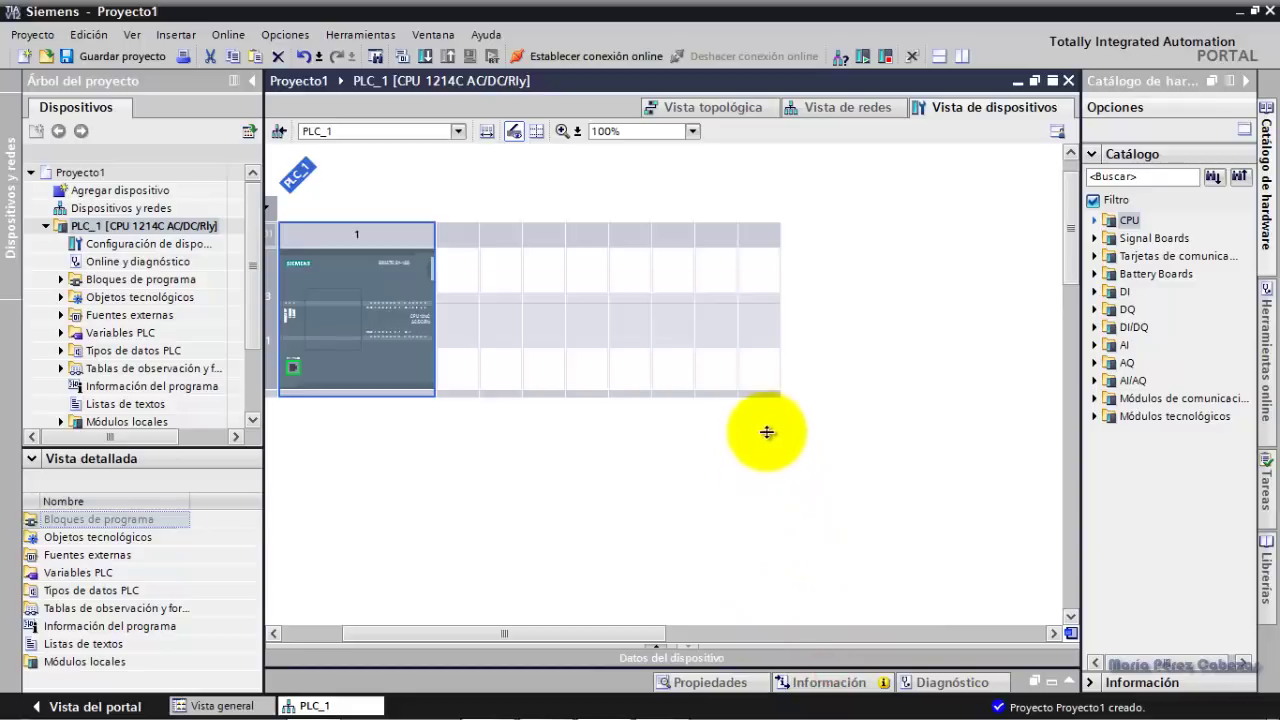
{"action": "left_click_drag", "start_coordinate": [757, 454], "coordinate": [757, 458]}
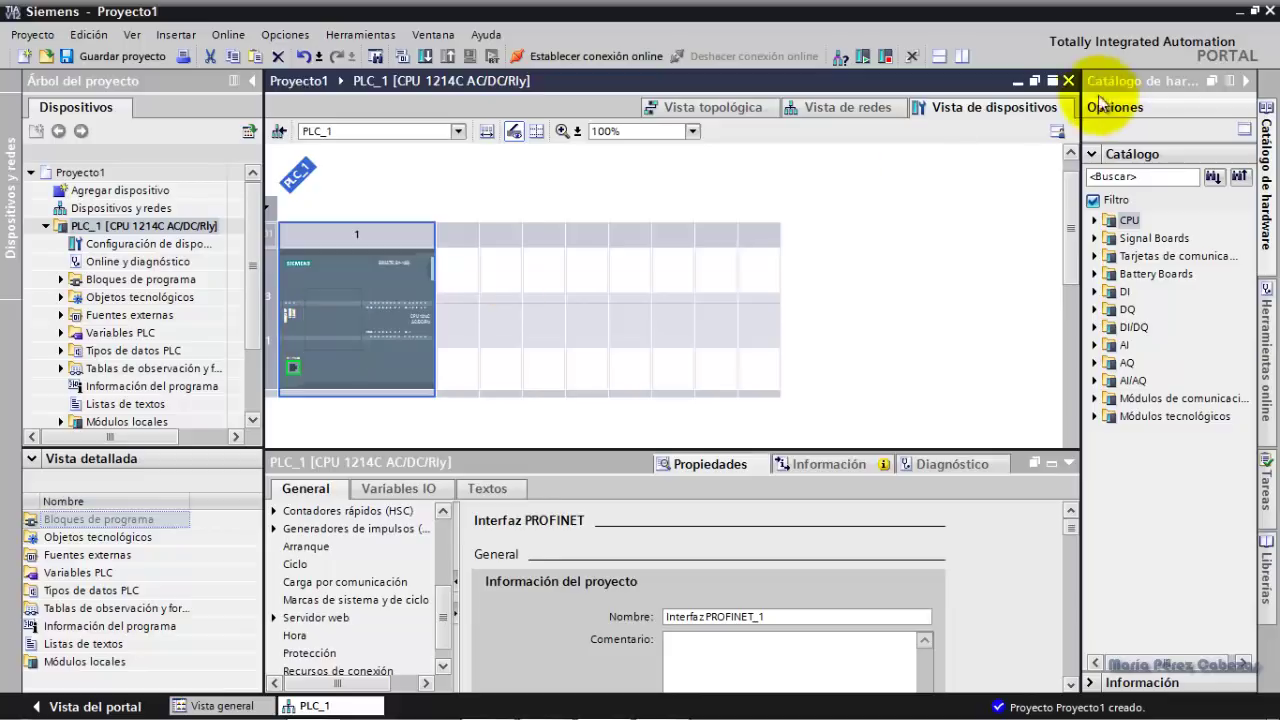
Insert the AQ1 x 12 bits analog output signal board (6ES7 232-4HA30-0XB0) from the hardware catalog into the CPU.
{"action": "left_click", "coordinate": [1096, 224]}
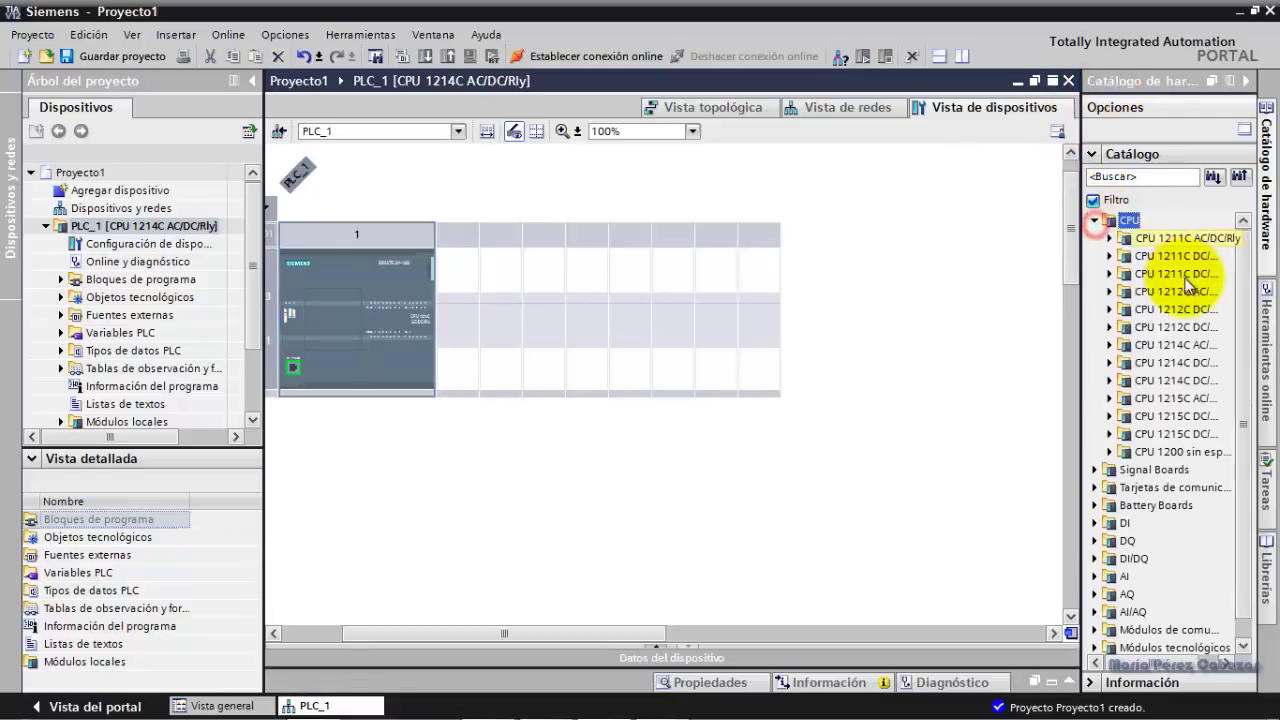
{"action": "left_click", "coordinate": [1095, 220]}
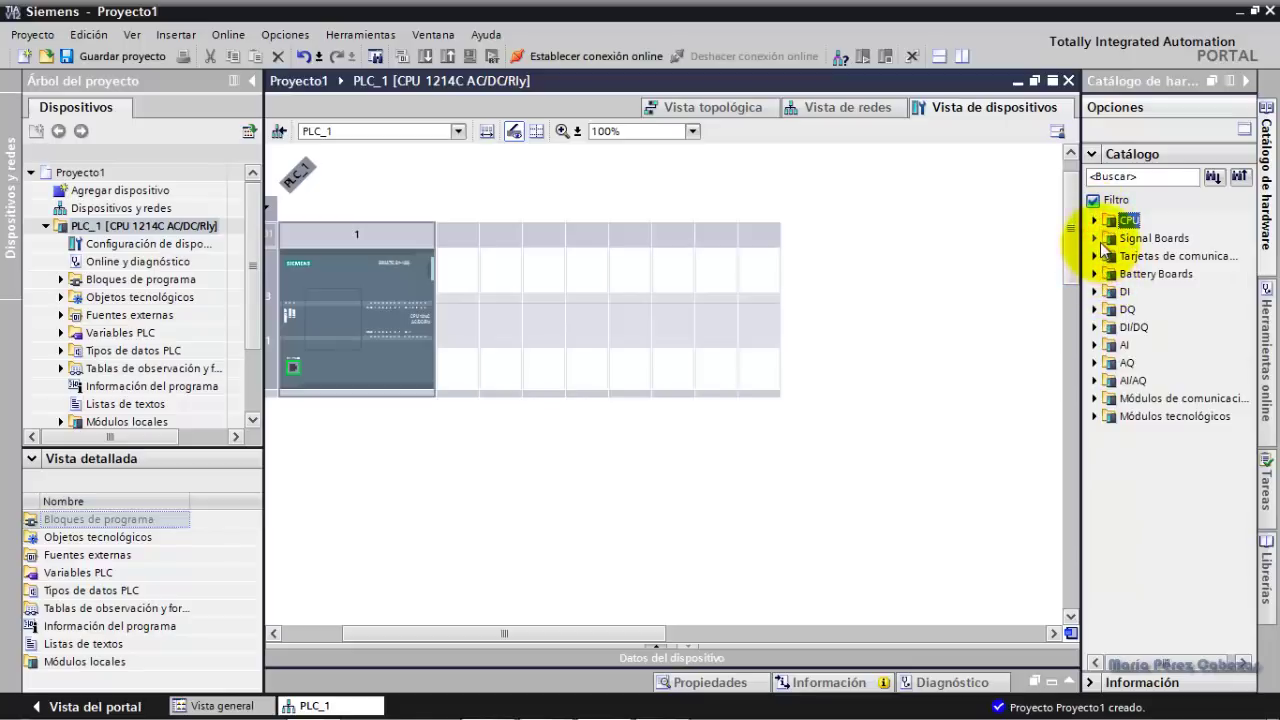
{"action": "left_click", "coordinate": [1096, 240]}
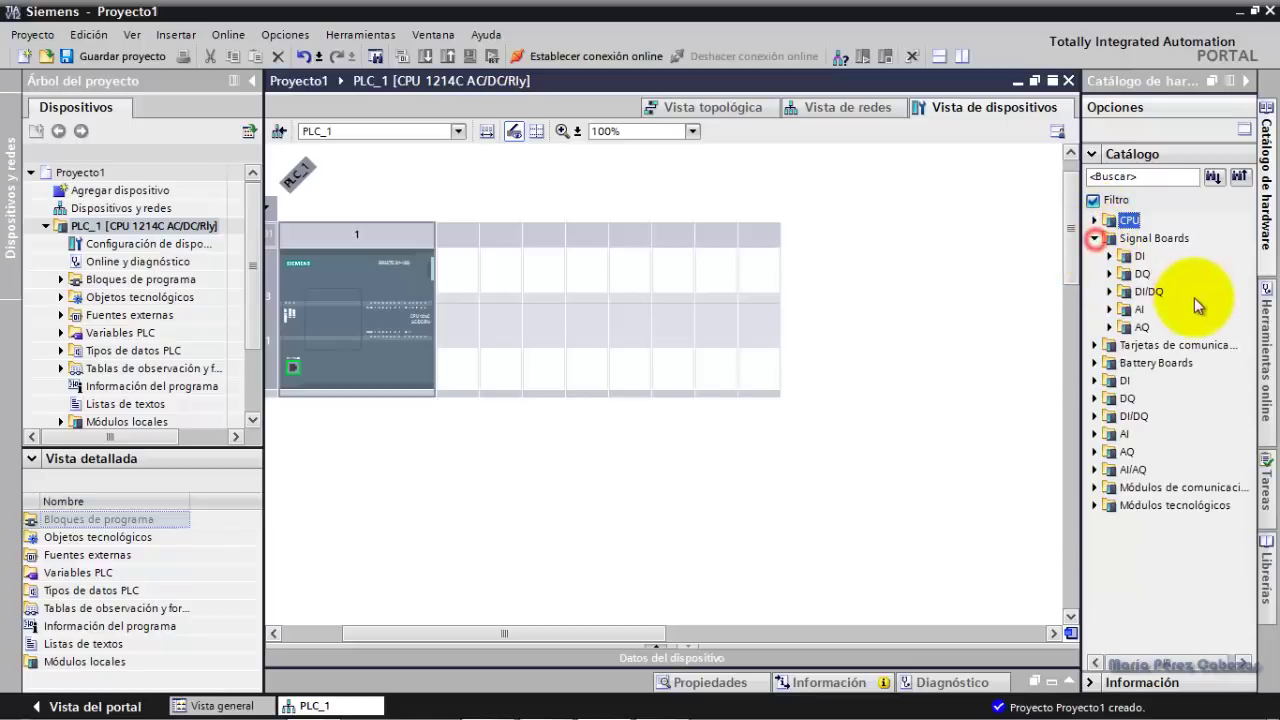
{"action": "left_click", "coordinate": [1111, 328]}
{"action": "left_click", "coordinate": [1124, 345]}
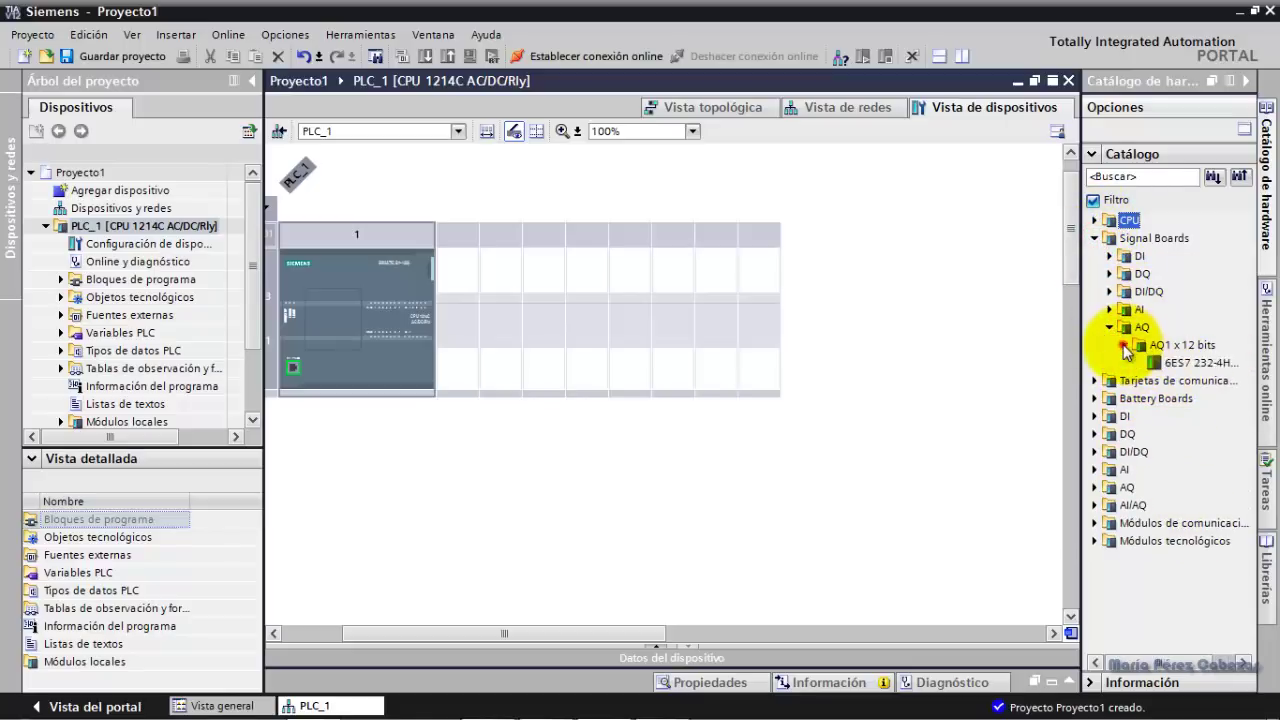
{"action": "left_click", "coordinate": [1200, 363]}
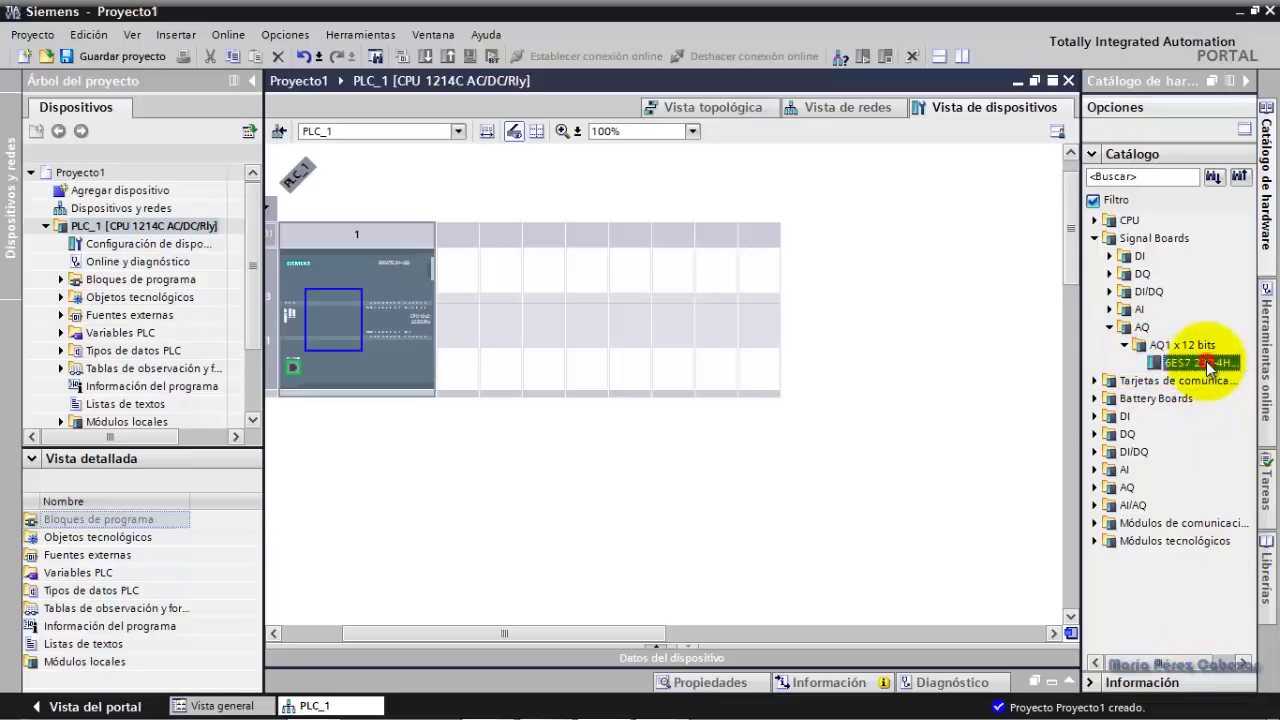
{"action": "left_click_drag", "start_coordinate": [1206, 361], "coordinate": [351, 318]}
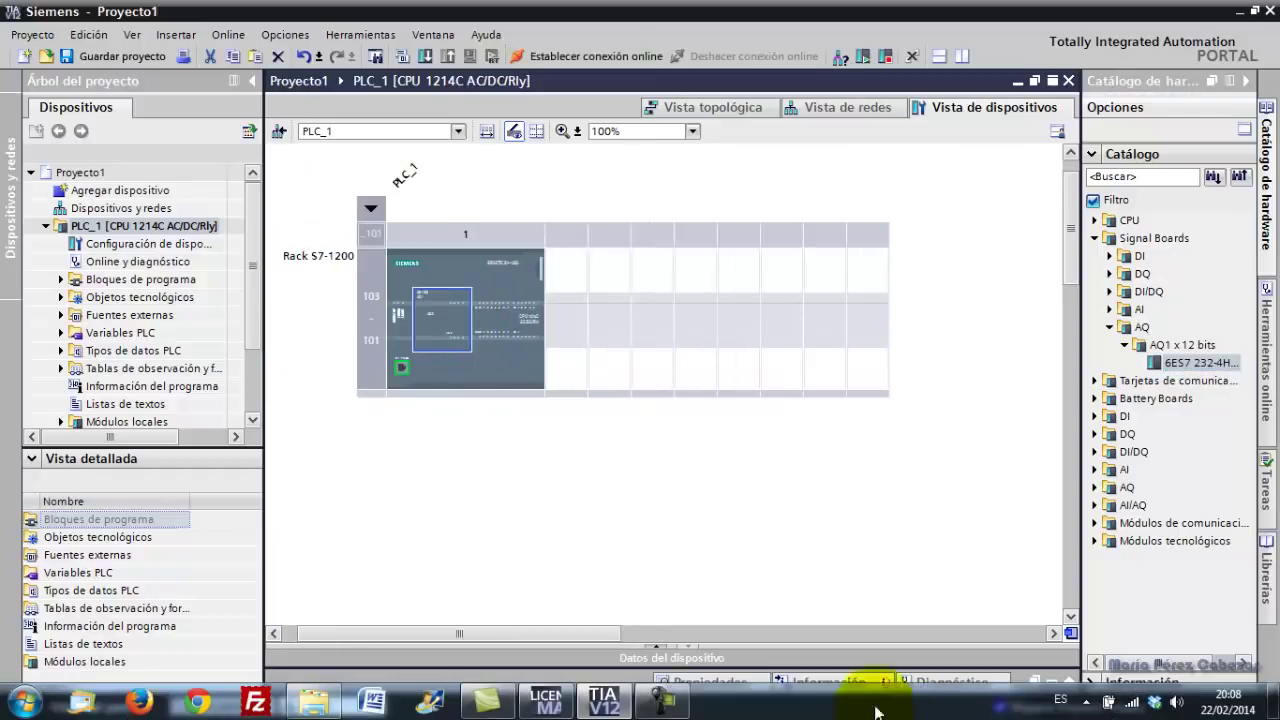
Check the CPU's properties, and show the device overview table enlarged beneath the rack.
{"action": "left_click", "coordinate": [494, 366]}
{"action": "double_click", "coordinate": [494, 366]}
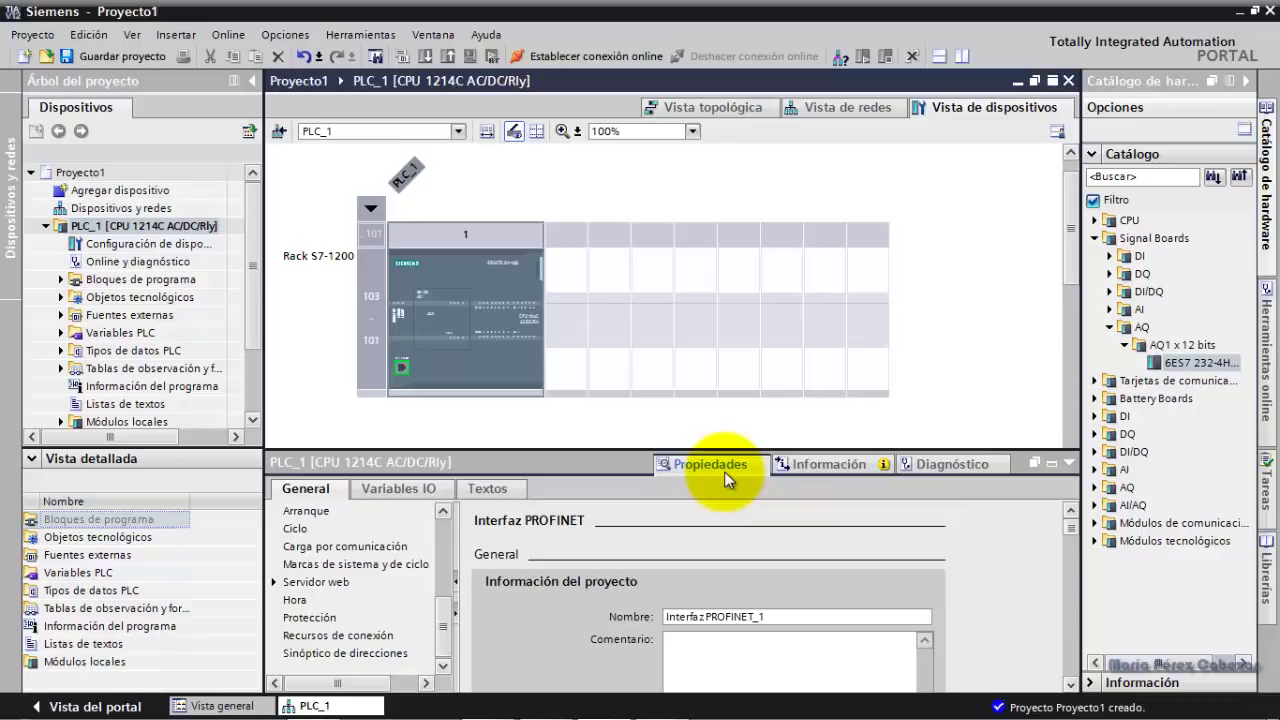
{"action": "left_click", "coordinate": [1077, 241]}
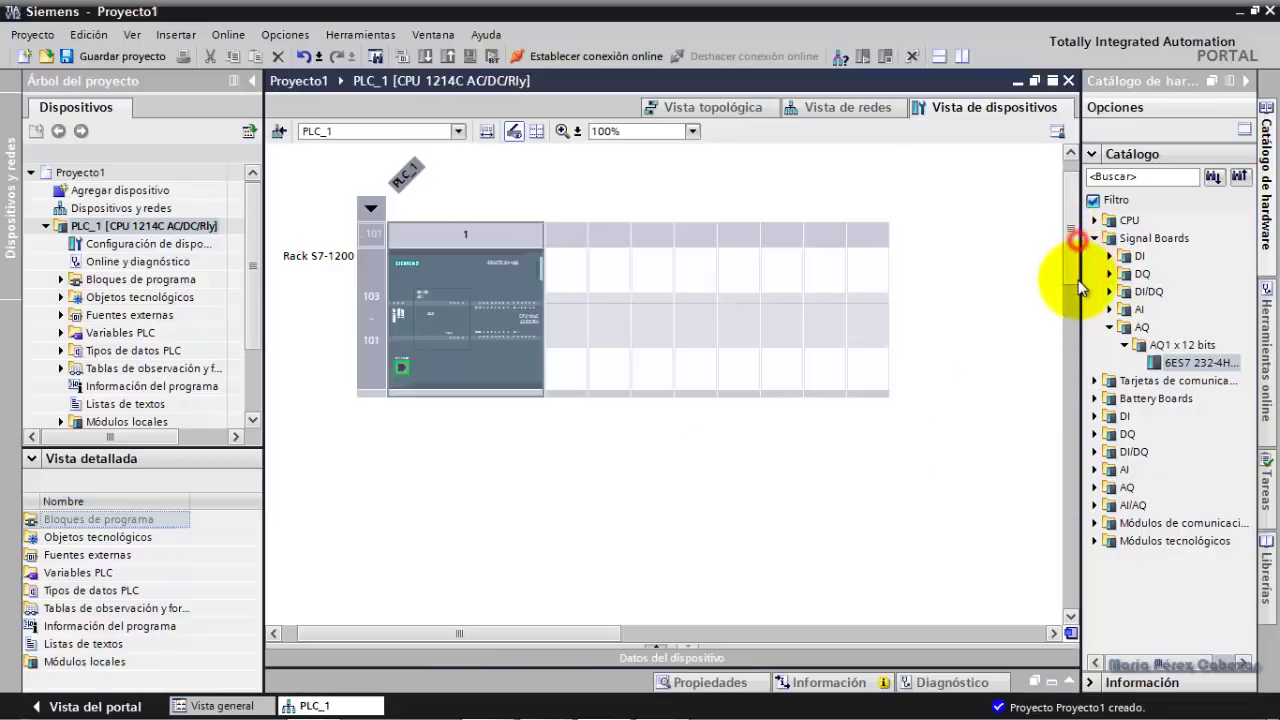
{"action": "left_click_drag", "start_coordinate": [1077, 241], "coordinate": [1079, 287]}
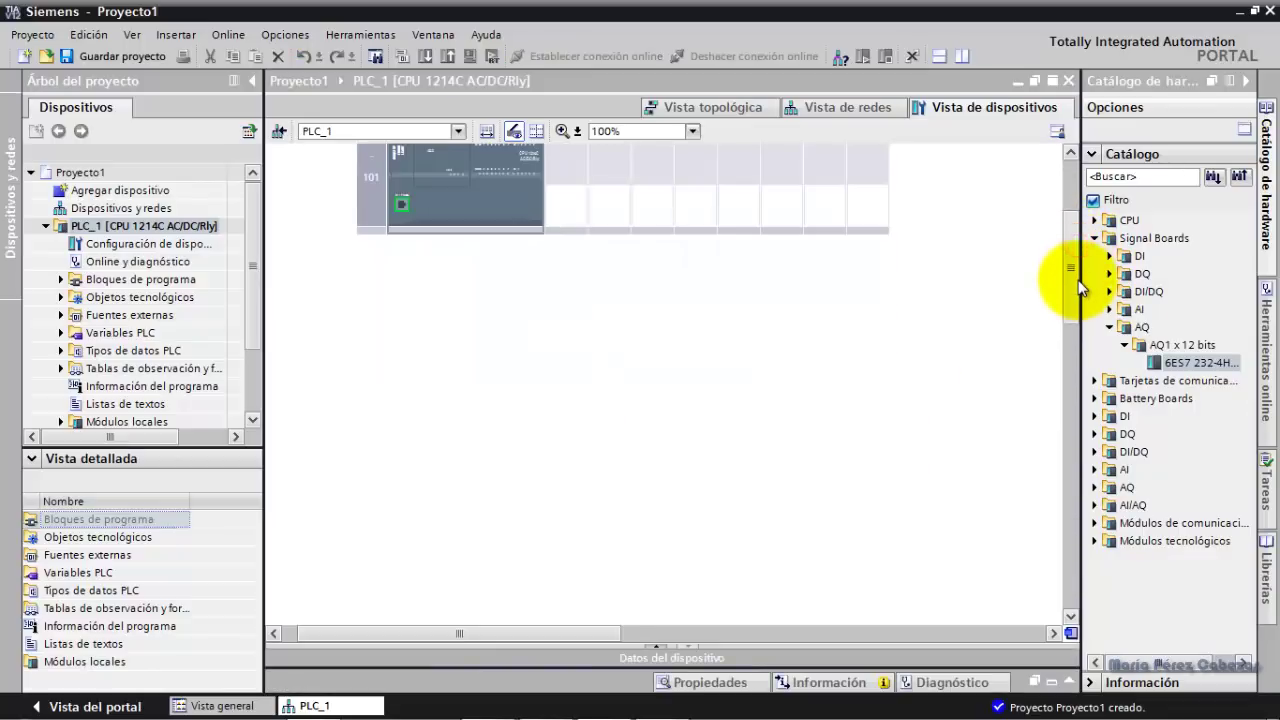
{"action": "left_click", "coordinate": [659, 641]}
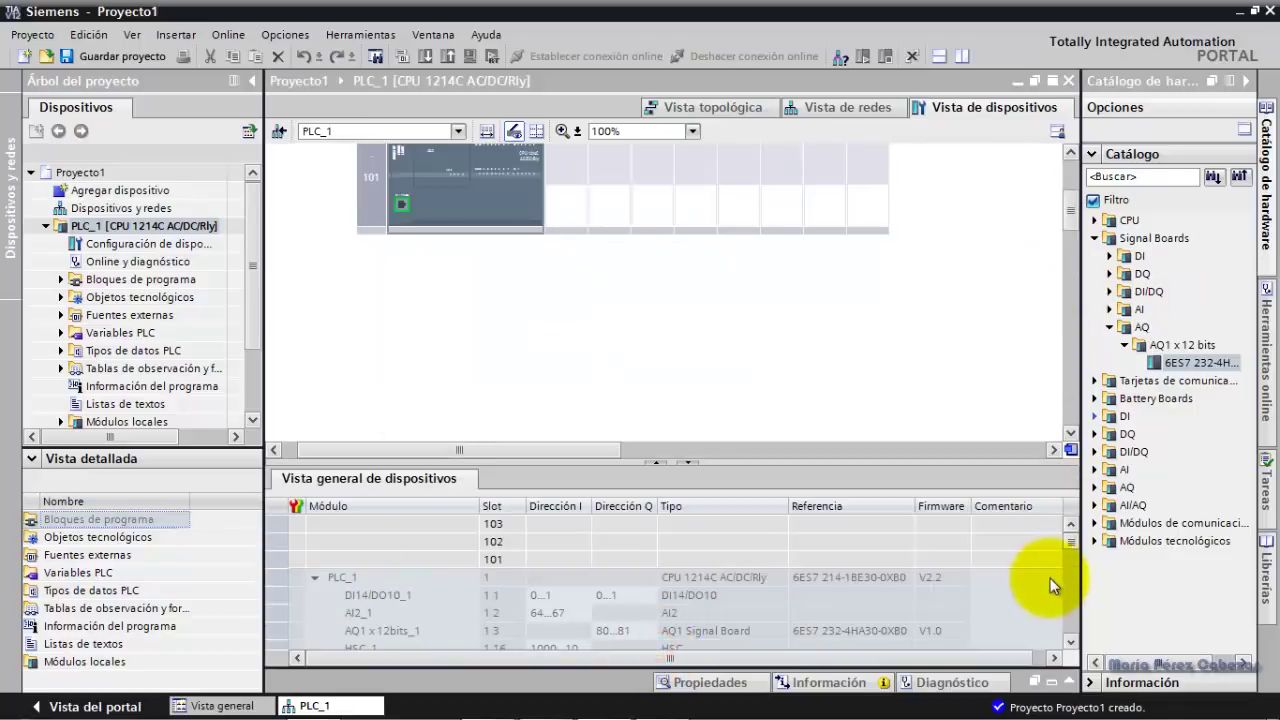
{"action": "left_click_drag", "start_coordinate": [772, 463], "coordinate": [769, 372]}
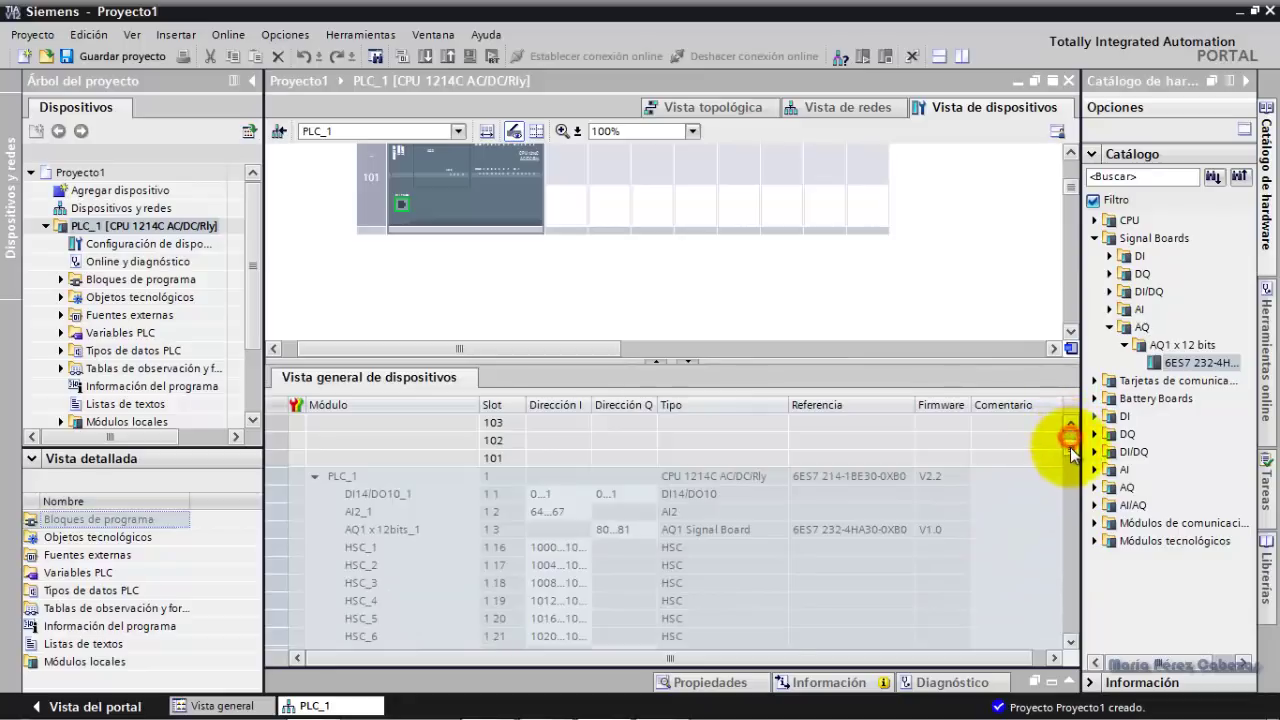
Examine the input and output addresses of the DI14/DO10, AI2, AQ1 signal board, HSC and pulse modules in the device overview.
{"action": "left_click_drag", "start_coordinate": [1068, 442], "coordinate": [1070, 471]}
{"action": "left_click", "coordinate": [560, 493]}
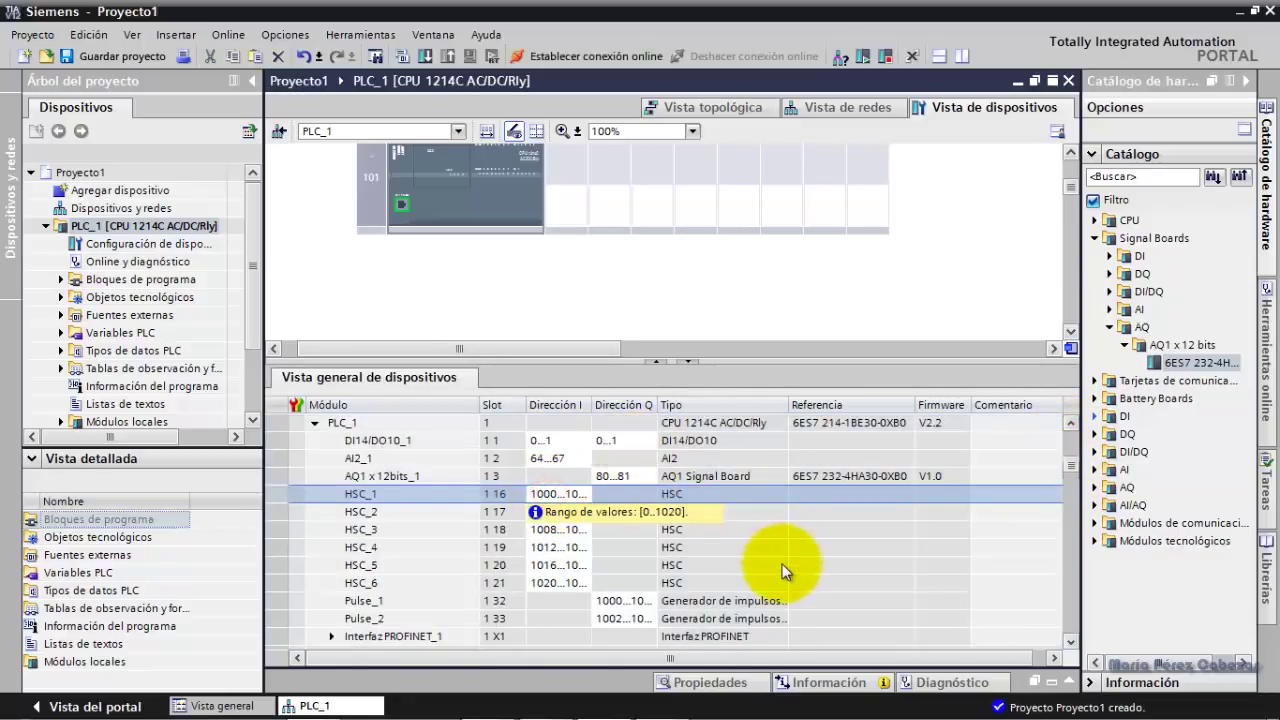
{"action": "left_click", "coordinate": [370, 441]}
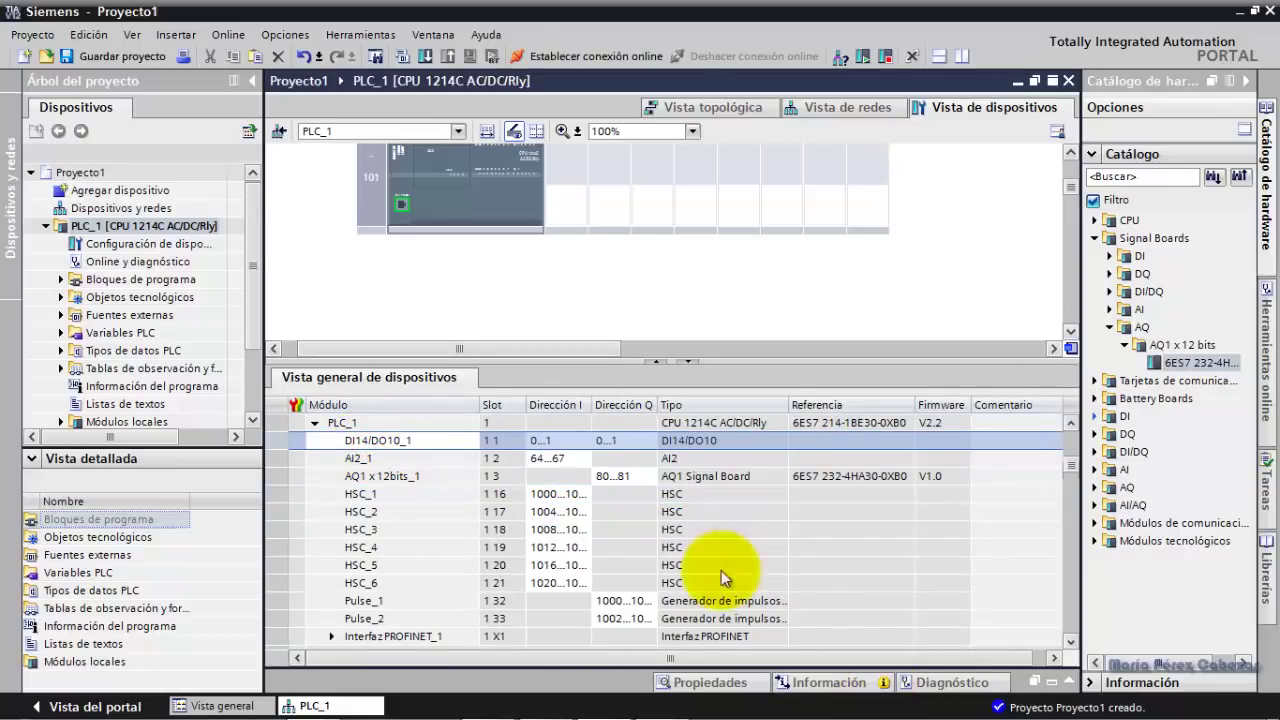
{"action": "left_click", "coordinate": [352, 458]}
{"action": "mouse_move", "coordinate": [1003, 716]}
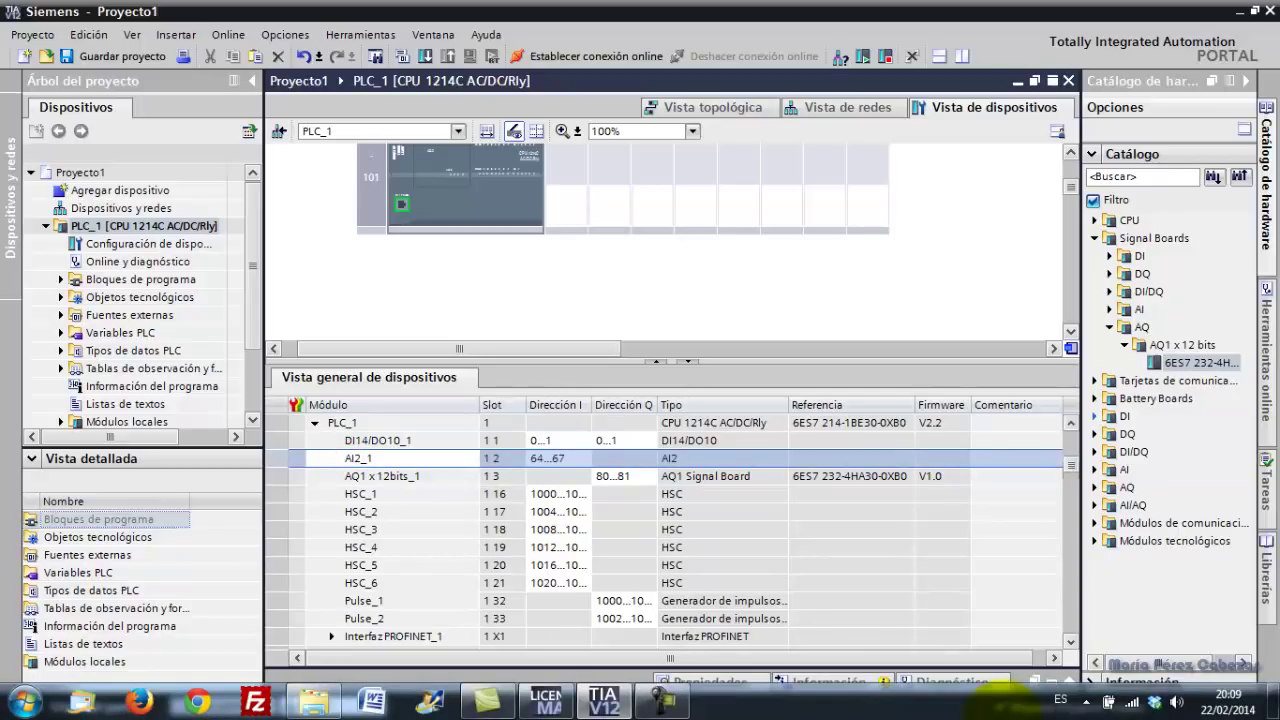
{"action": "left_click", "coordinate": [410, 476]}
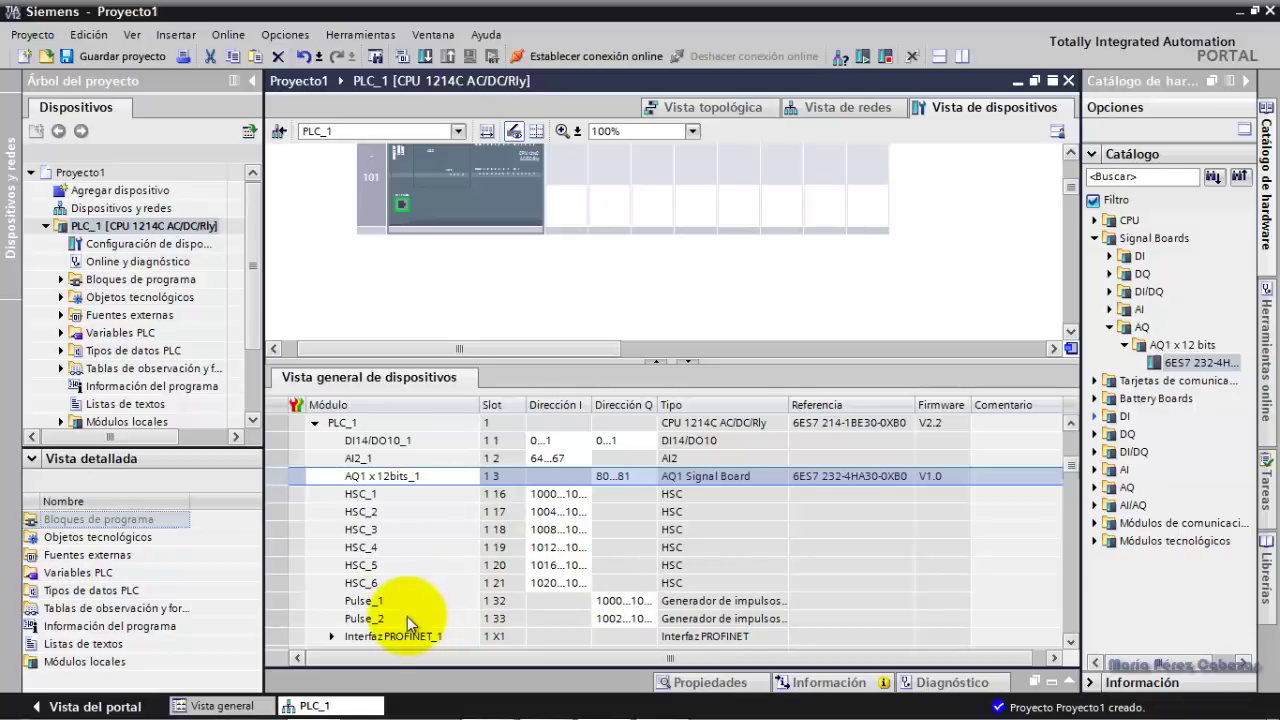
{"action": "left_click", "coordinate": [1069, 643]}
{"action": "left_click", "coordinate": [1069, 643]}
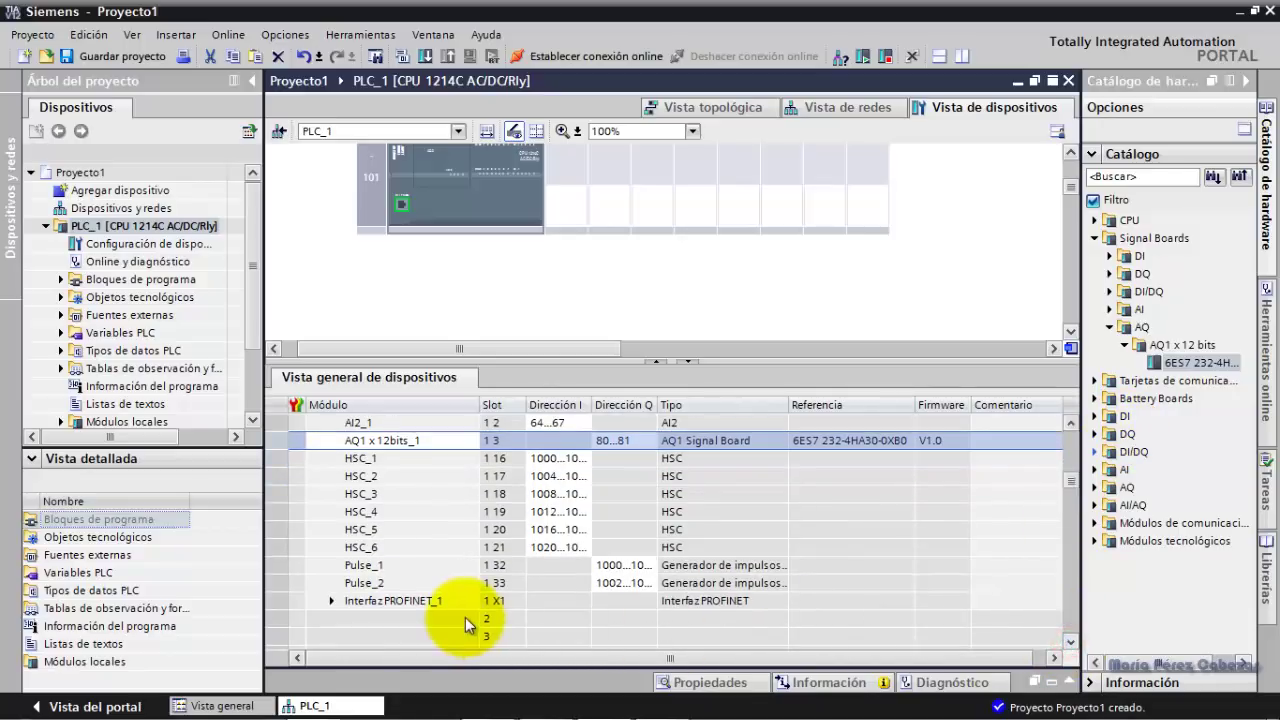
{"action": "left_click_drag", "start_coordinate": [1071, 479], "coordinate": [1079, 432]}
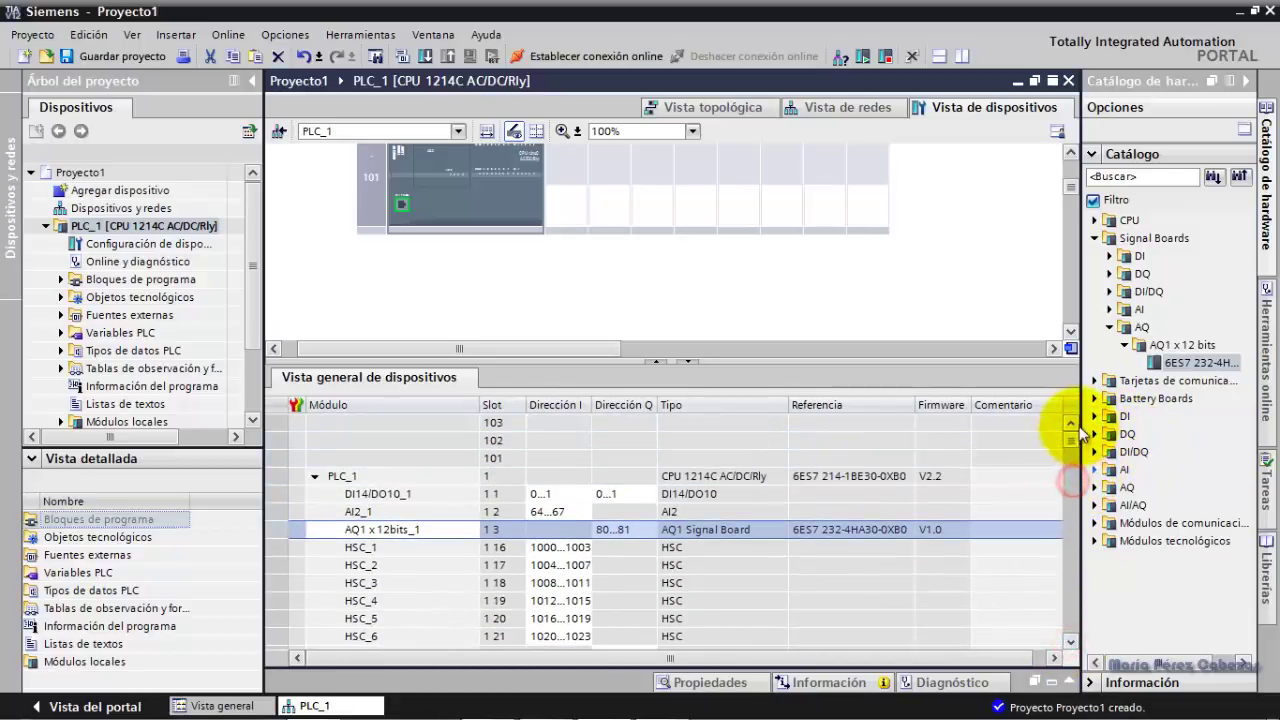
Hide the device overview table and select the CPU in the rack.
{"action": "left_click", "coordinate": [677, 364]}
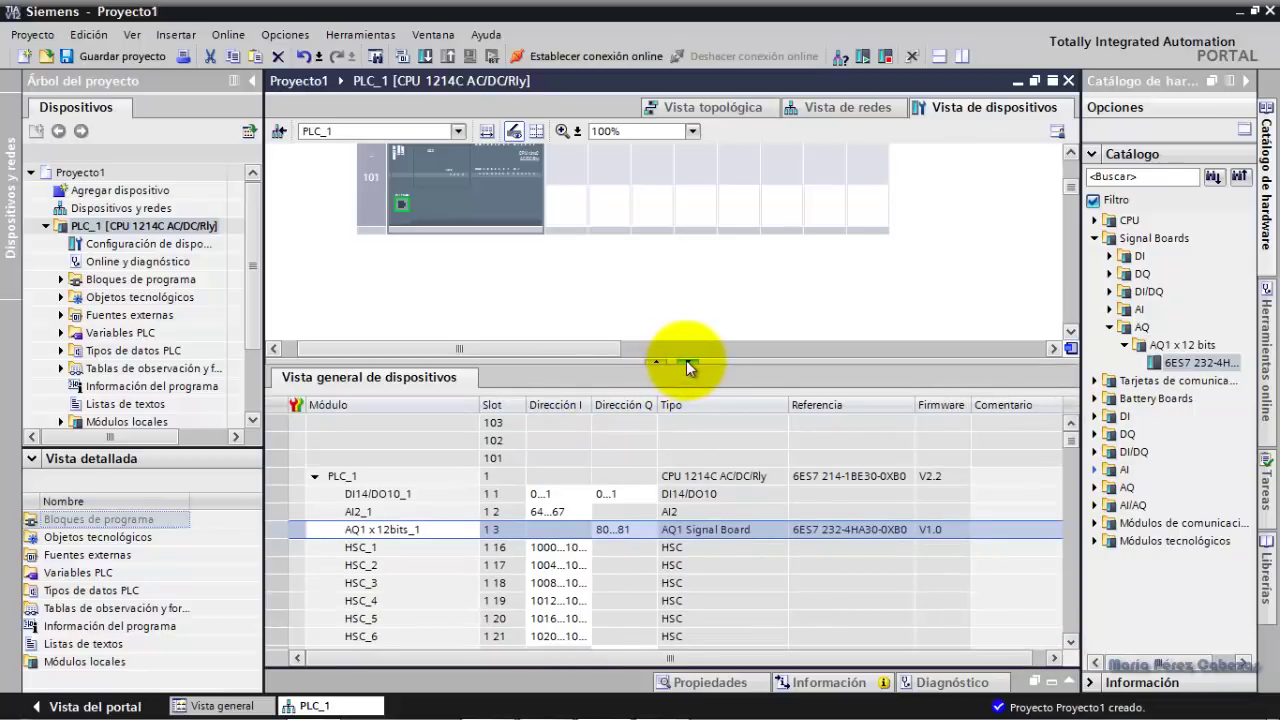
{"action": "left_click", "coordinate": [687, 364]}
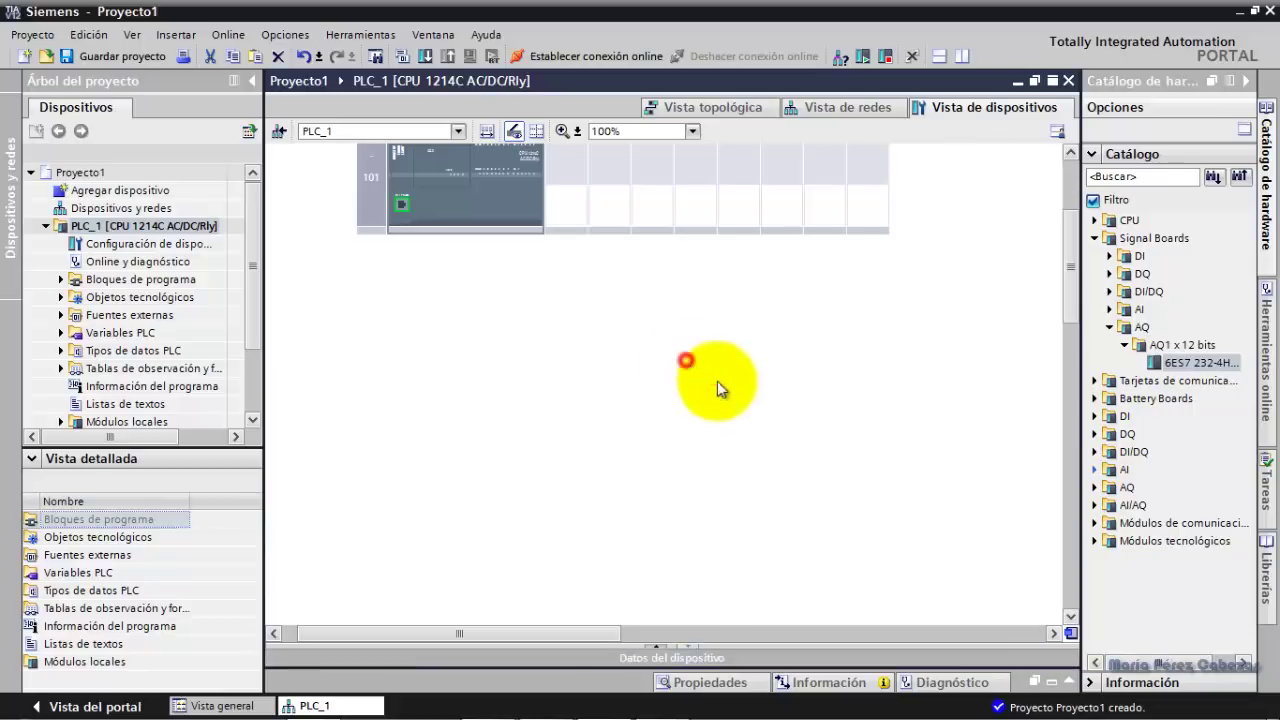
{"action": "left_click", "coordinate": [1073, 683]}
{"action": "mouse_move", "coordinate": [1069, 278]}
{"action": "left_mouse_down"}
{"action": "mouse_move", "coordinate": [1075, 230]}
{"action": "mouse_move", "coordinate": [1075, 258]}
{"action": "left_mouse_up"}
{"action": "left_click", "coordinate": [409, 271]}
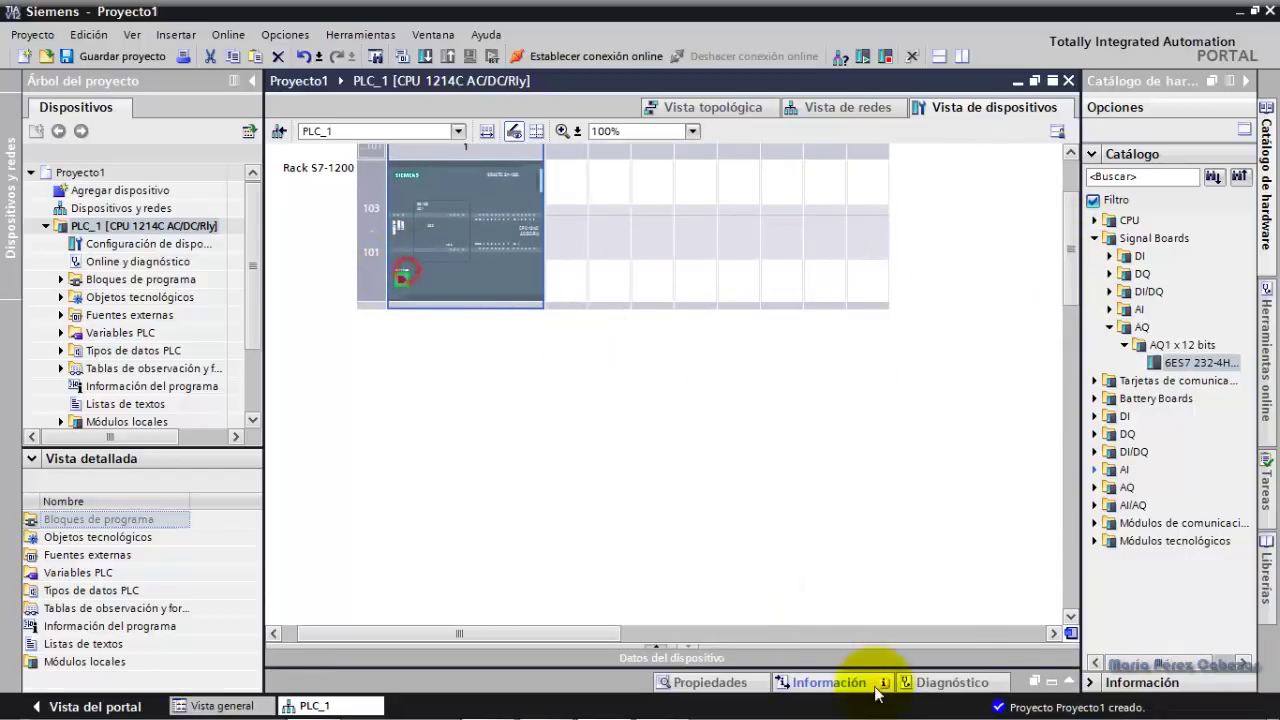
Collapse and restore the properties area until it stays open beneath the rack.
{"action": "left_click", "coordinate": [1066, 681]}
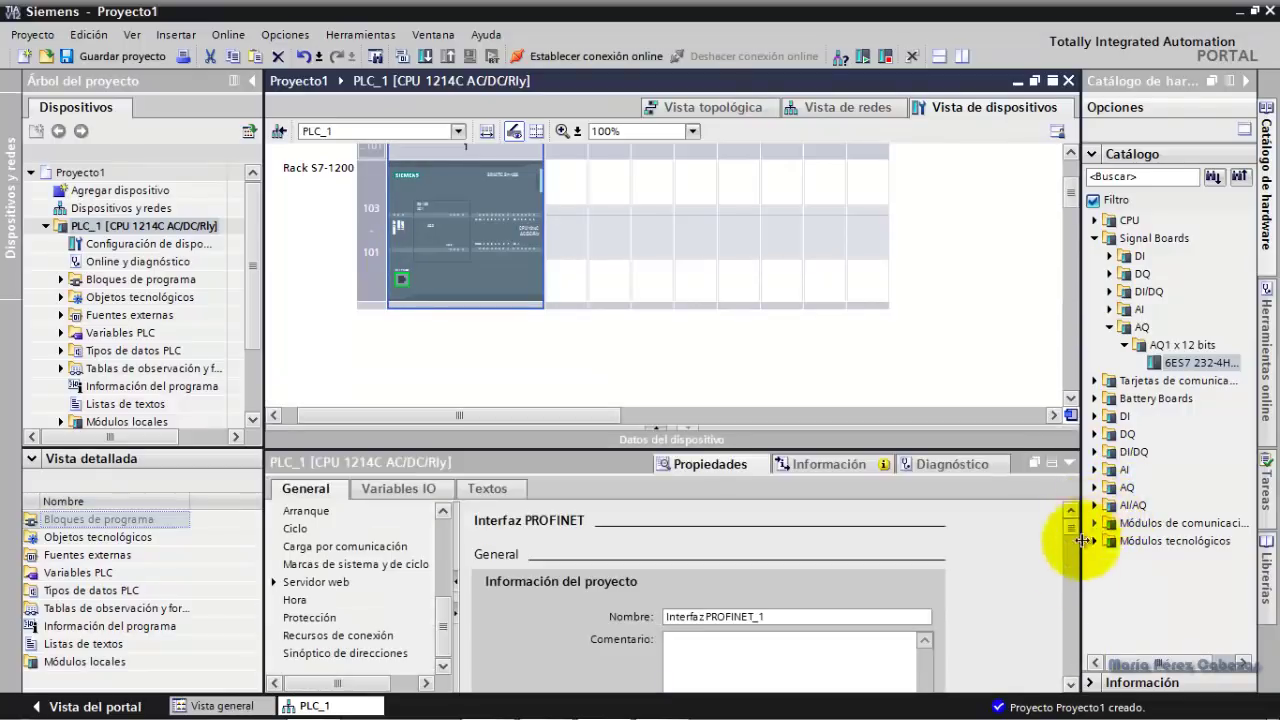
{"action": "left_click", "coordinate": [1068, 462]}
{"action": "left_click", "coordinate": [1068, 682]}
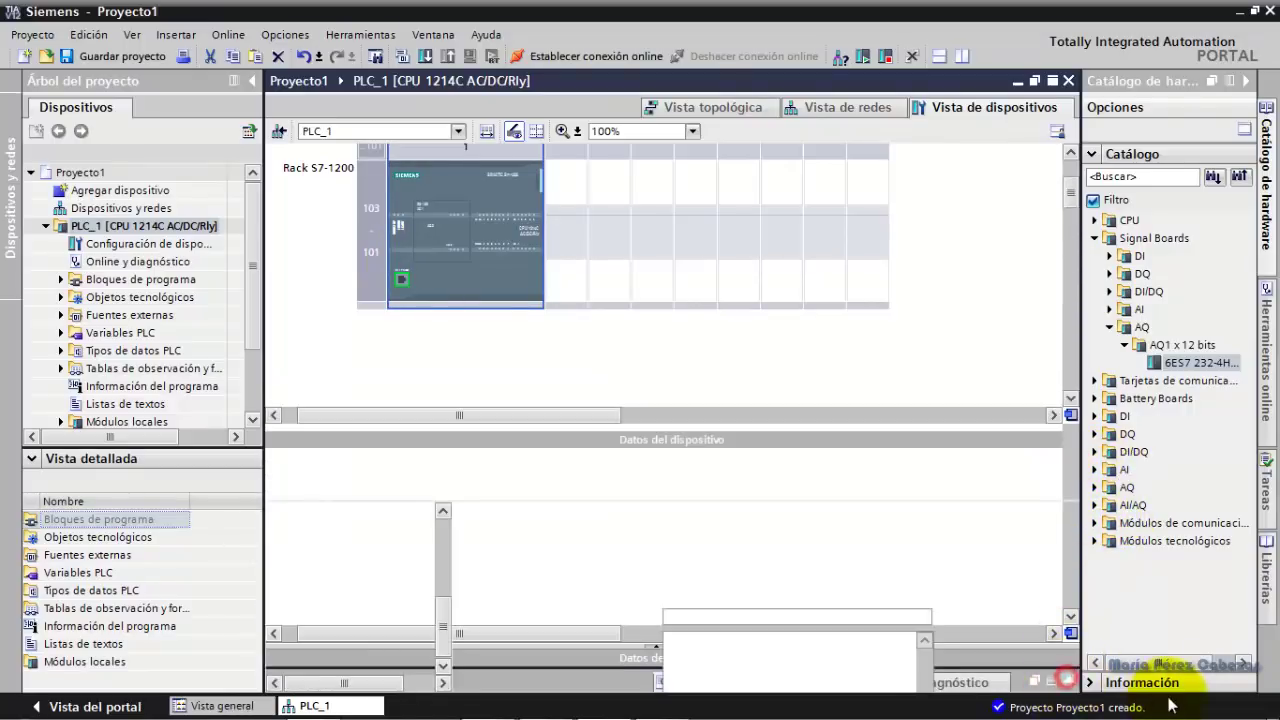
{"action": "left_click", "coordinate": [1050, 464]}
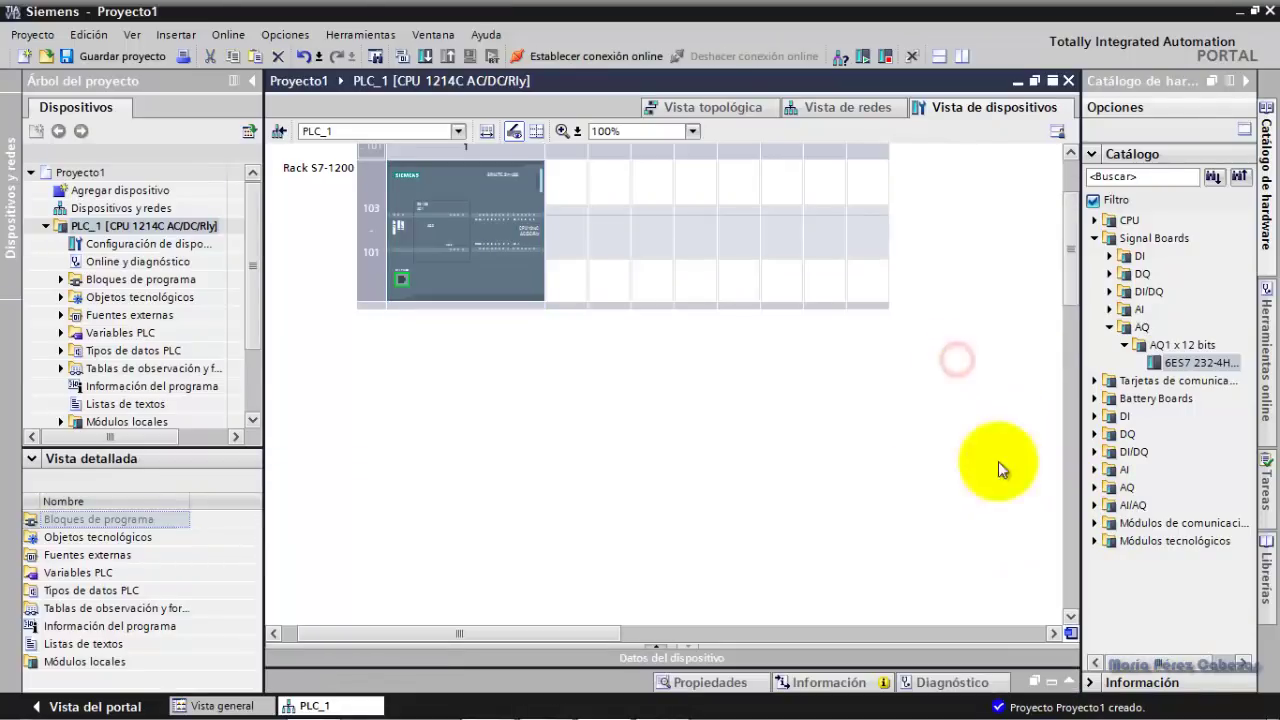
{"action": "left_click", "coordinate": [1058, 686]}
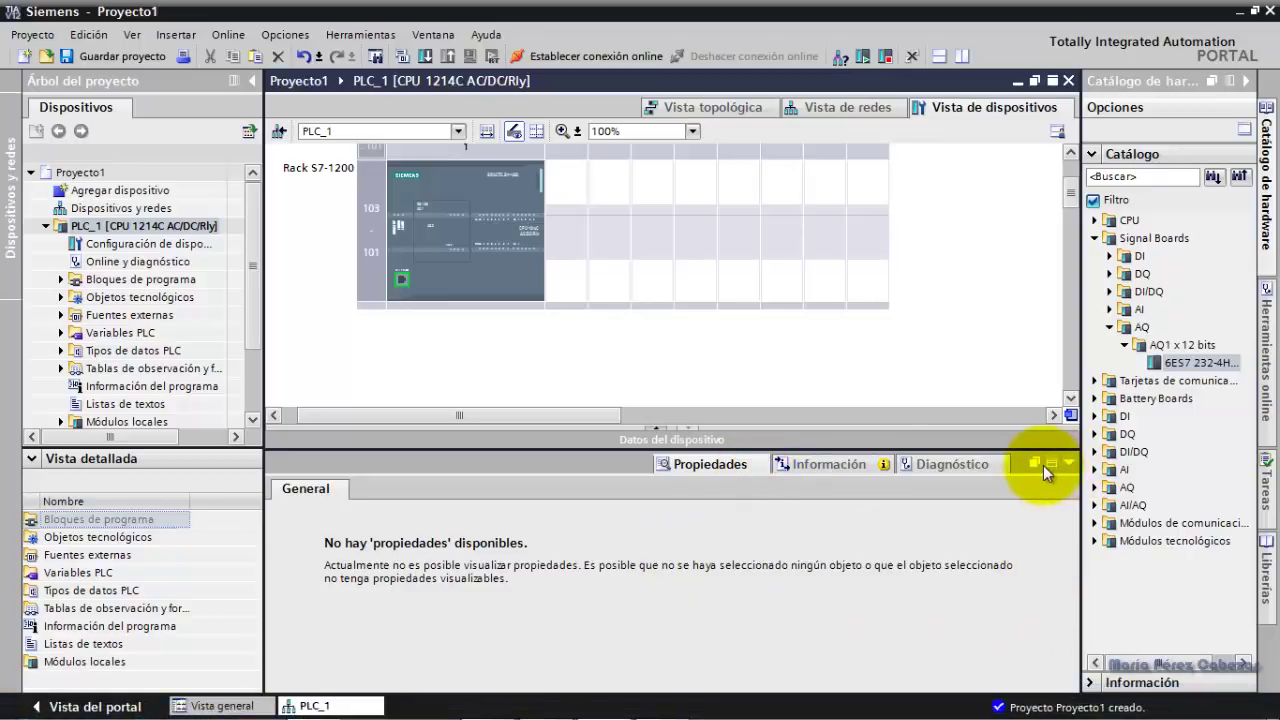
Select the CPU and view its Arranque and General property pages, with the Interfaz PROFINET group folded.
{"action": "left_click", "coordinate": [498, 275]}
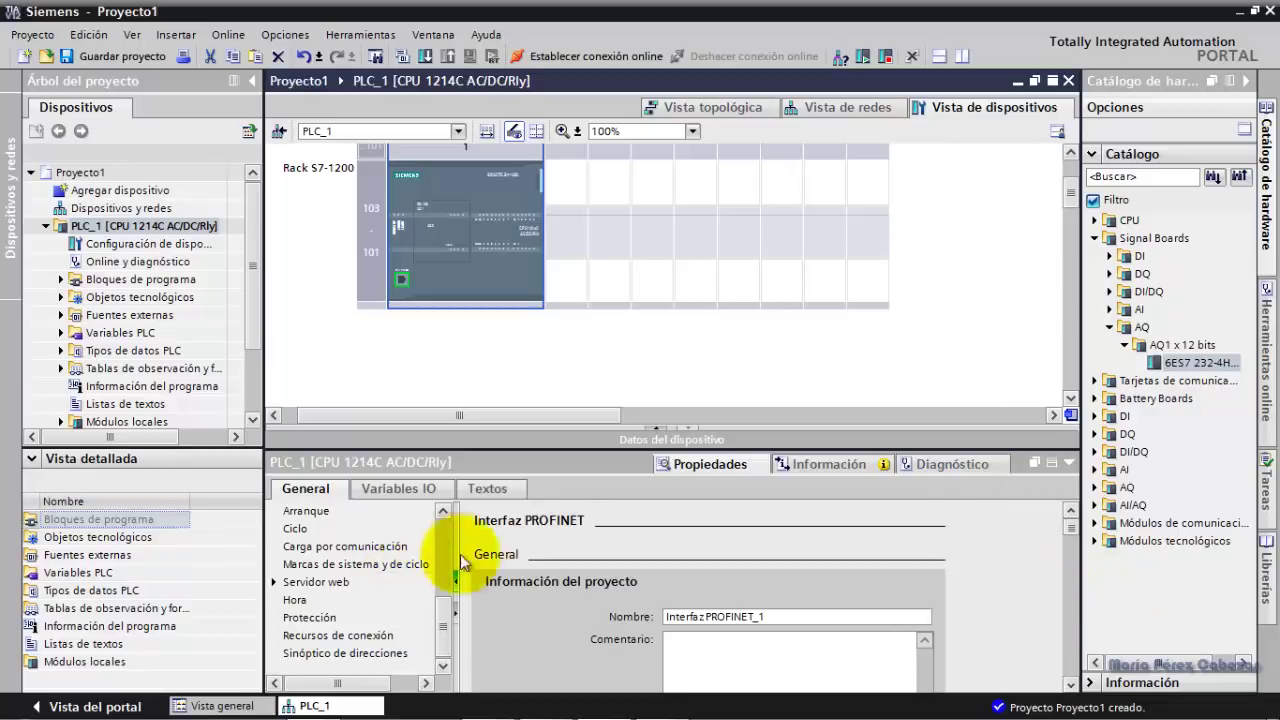
{"action": "left_click_drag", "start_coordinate": [443, 646], "coordinate": [440, 557]}
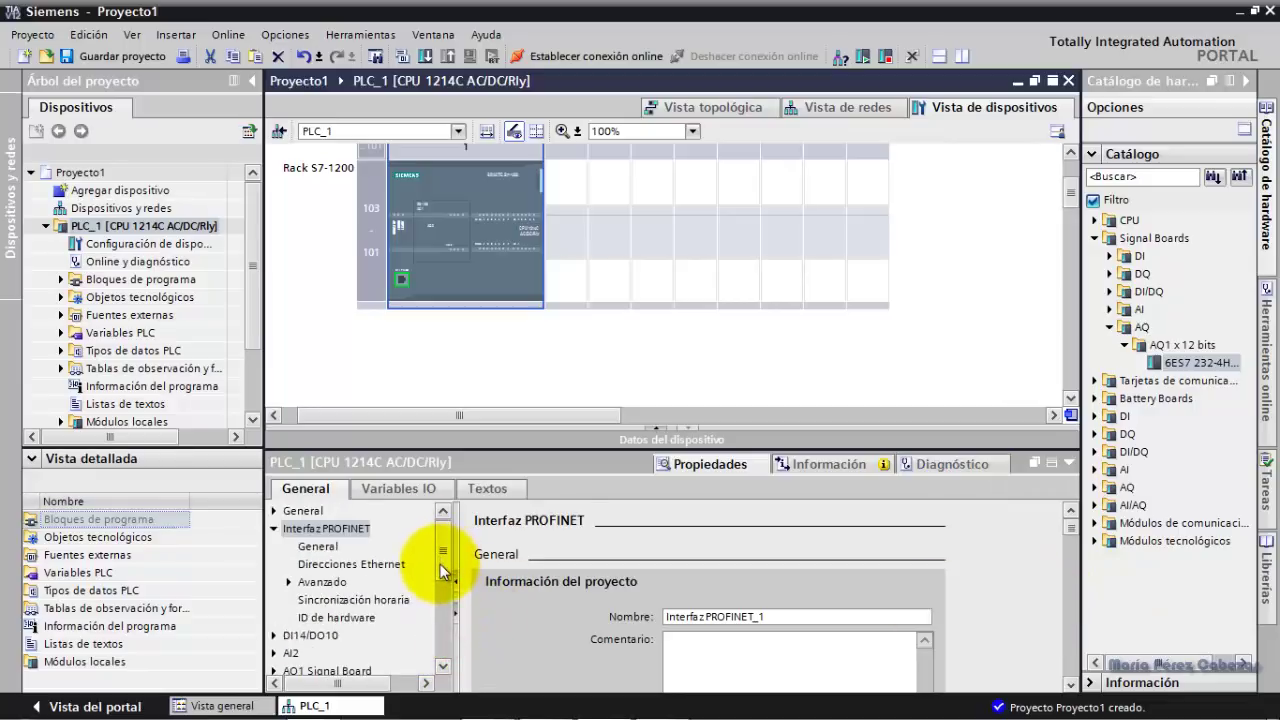
{"action": "left_click", "coordinate": [274, 529]}
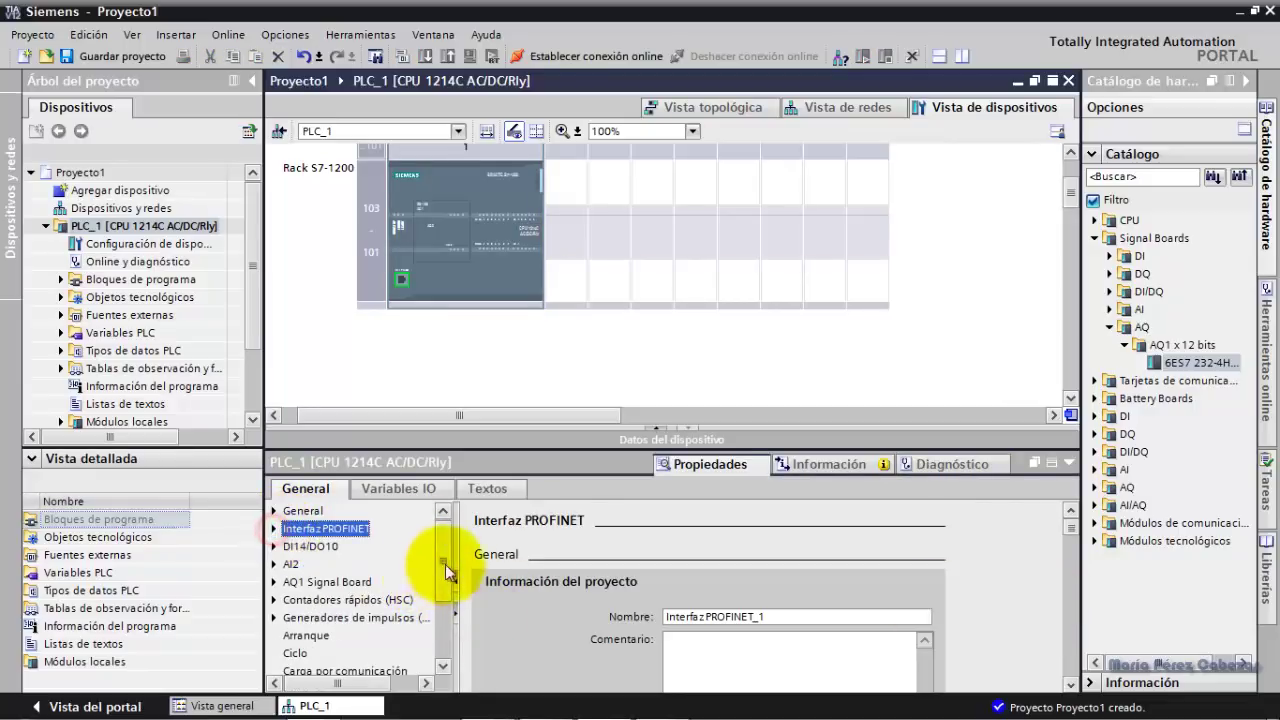
{"action": "left_click_drag", "start_coordinate": [442, 570], "coordinate": [437, 634]}
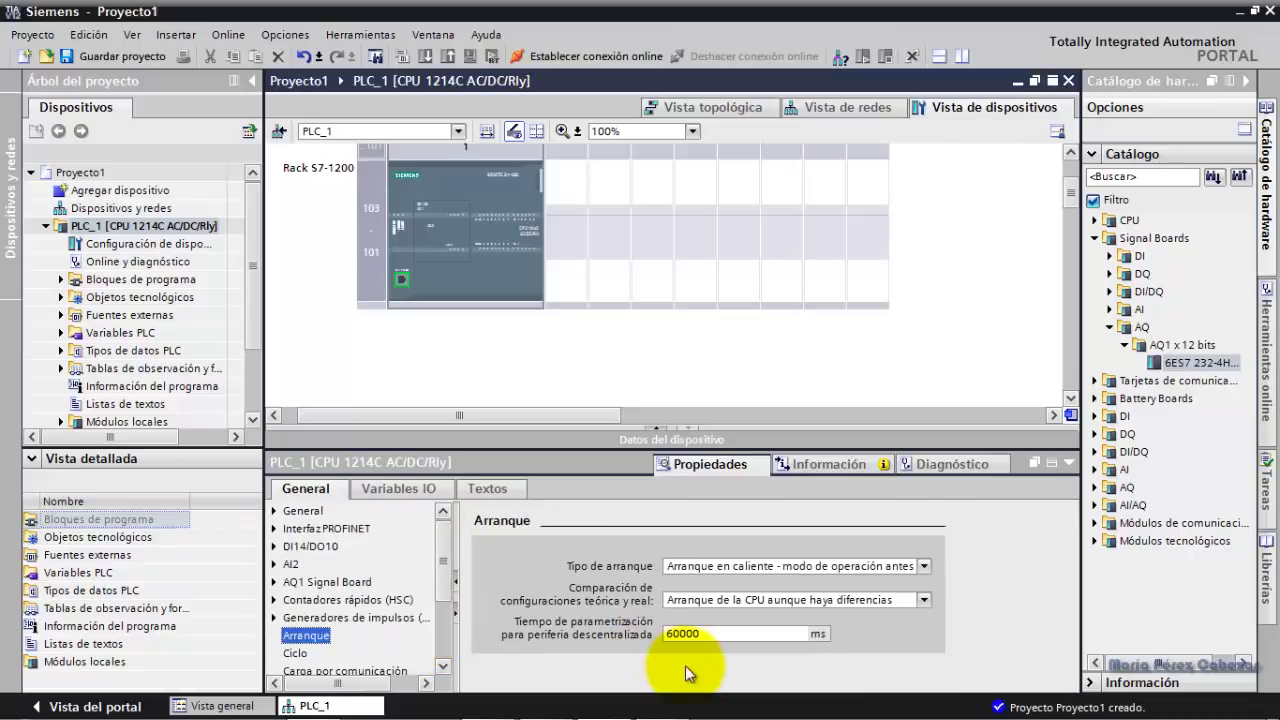
{"action": "left_click", "coordinate": [301, 511]}
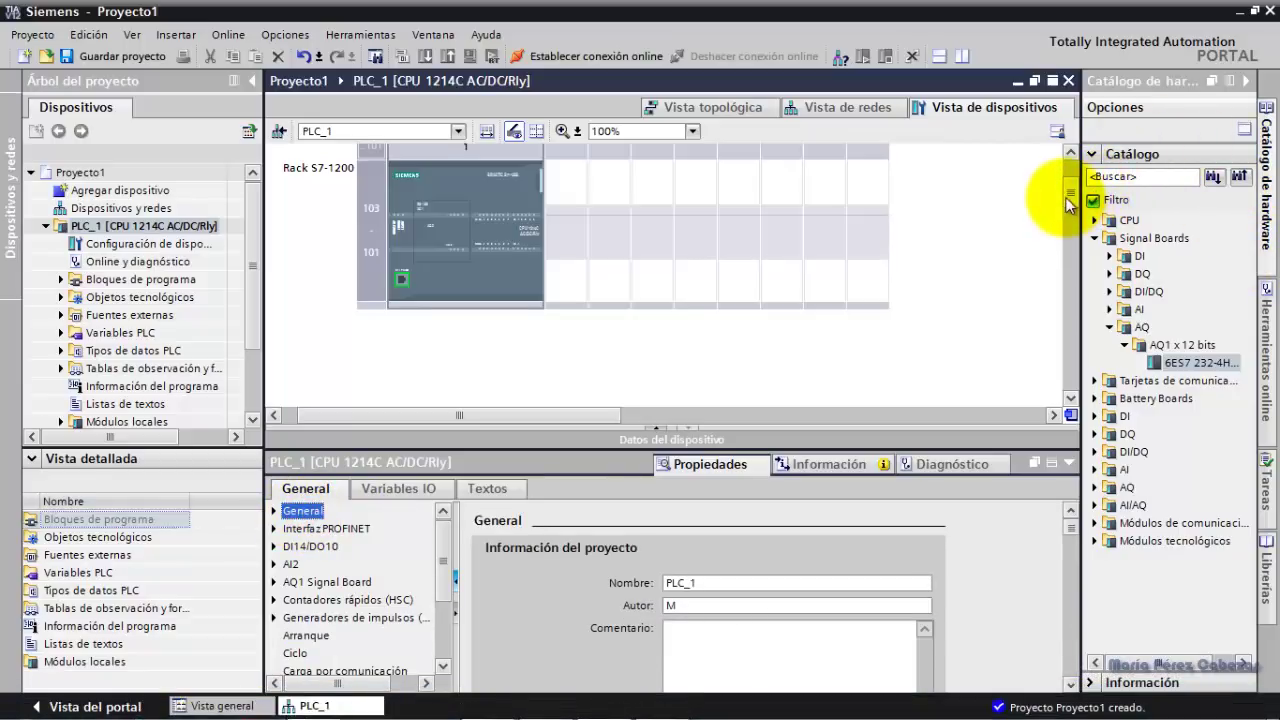
Fold the Signal Boards catalog group, and extend the device overview over the rack to view slots 2 to 9.
{"action": "scroll", "coordinate": [1066, 203], "scroll_direction": "up", "scroll_amount": 2}
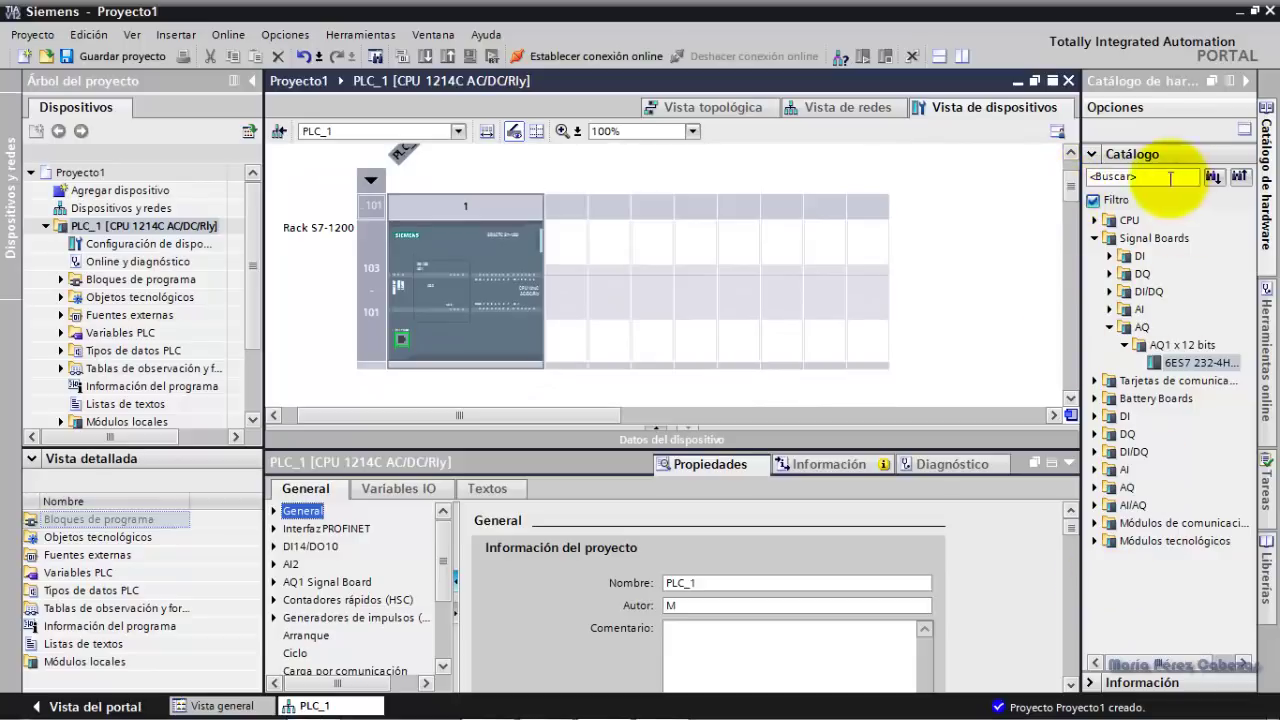
{"action": "left_click", "coordinate": [1095, 238]}
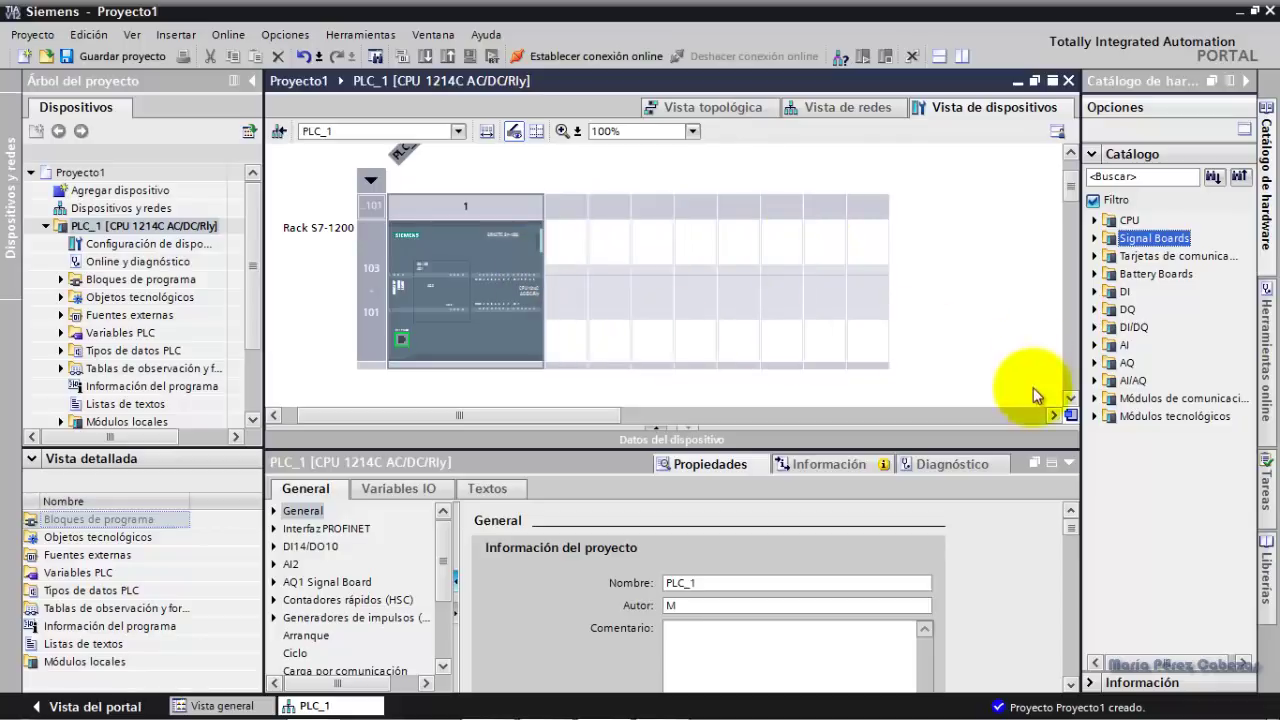
{"action": "left_click", "coordinate": [657, 428]}
{"action": "left_click_drag", "start_coordinate": [1070, 221], "coordinate": [1099, 205]}
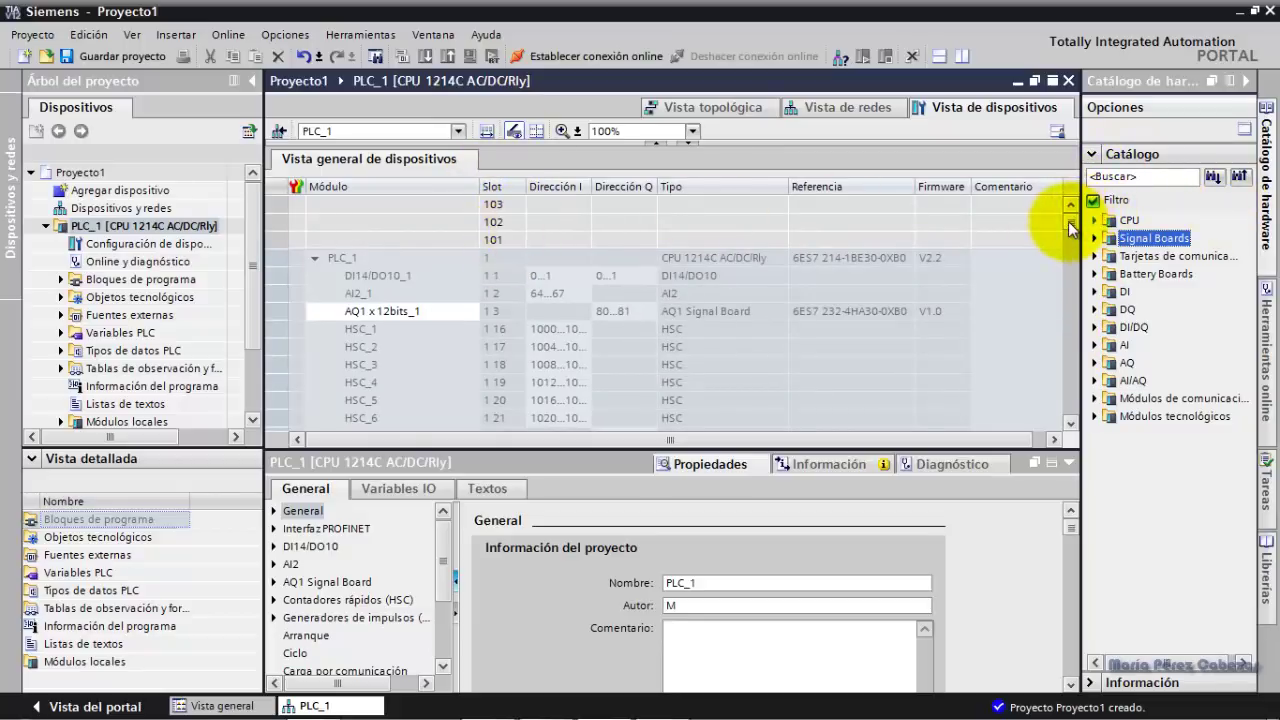
{"action": "left_click_drag", "start_coordinate": [1070, 228], "coordinate": [1078, 337]}
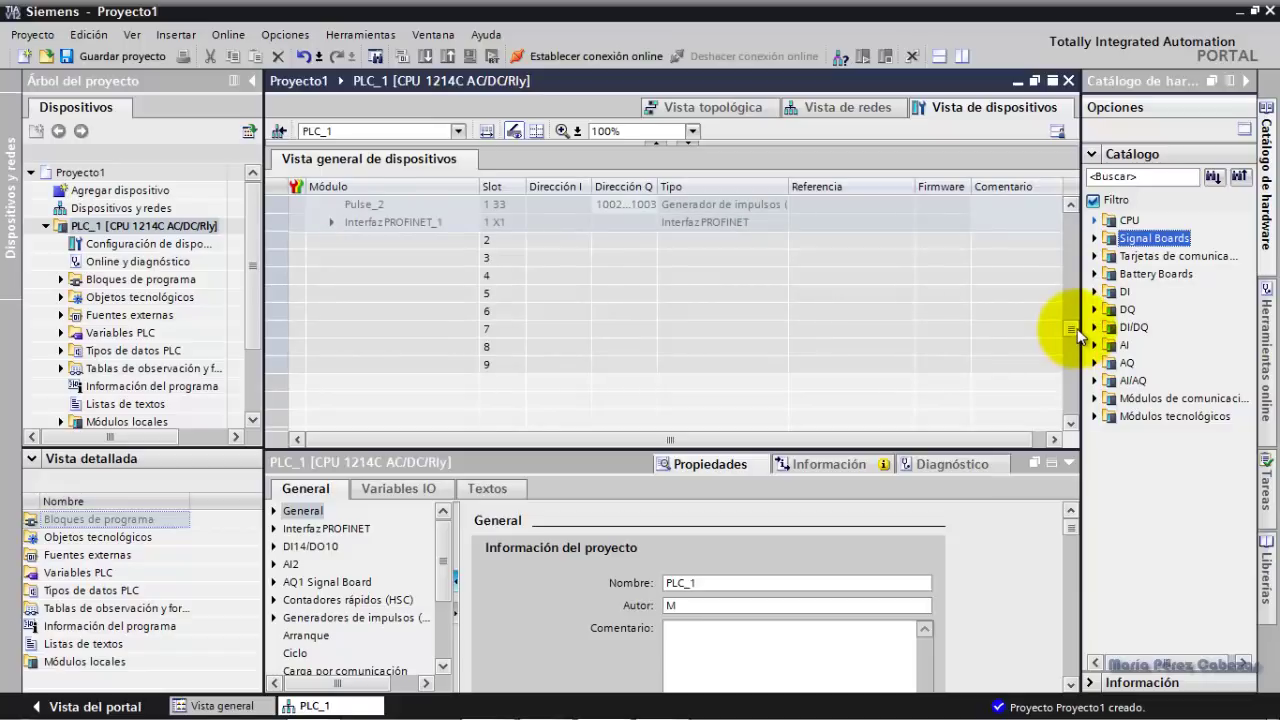
Hide the device overview and add the PROFIBUS communication module CM 1242-5 to slot 101 of the rack.
{"action": "left_click_drag", "start_coordinate": [1077, 329], "coordinate": [1087, 195]}
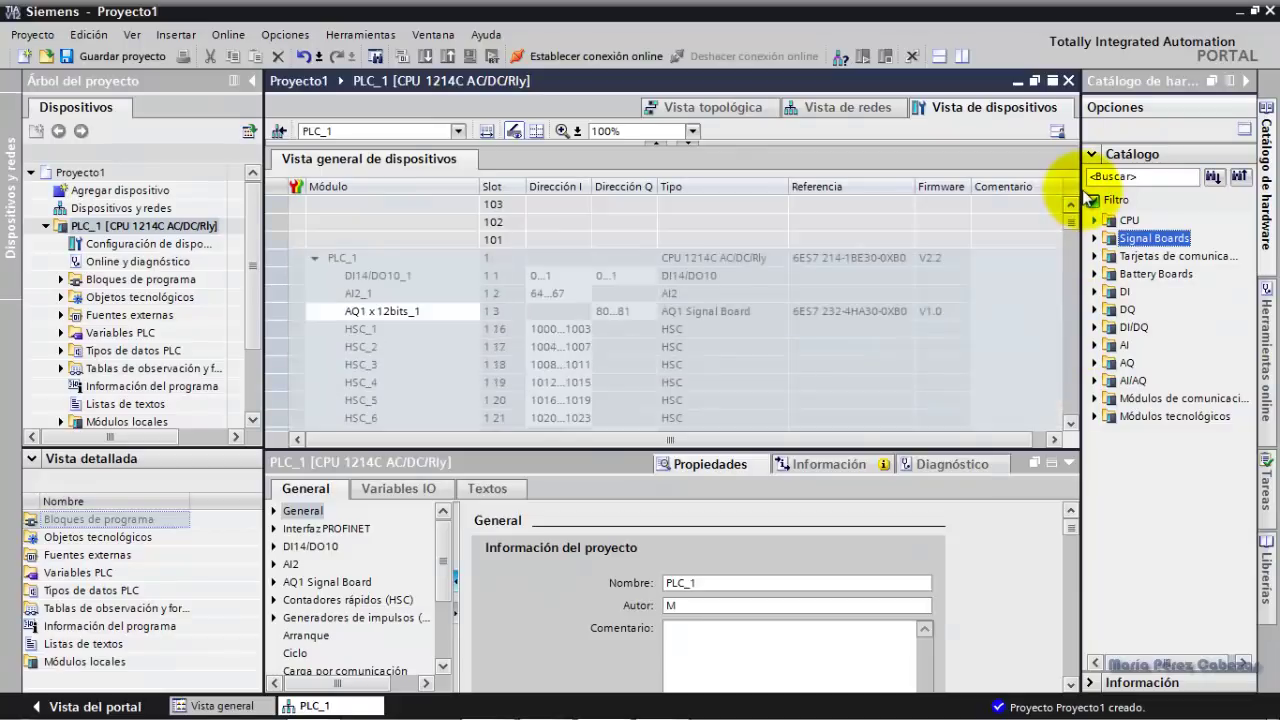
{"action": "left_click", "coordinate": [688, 143]}
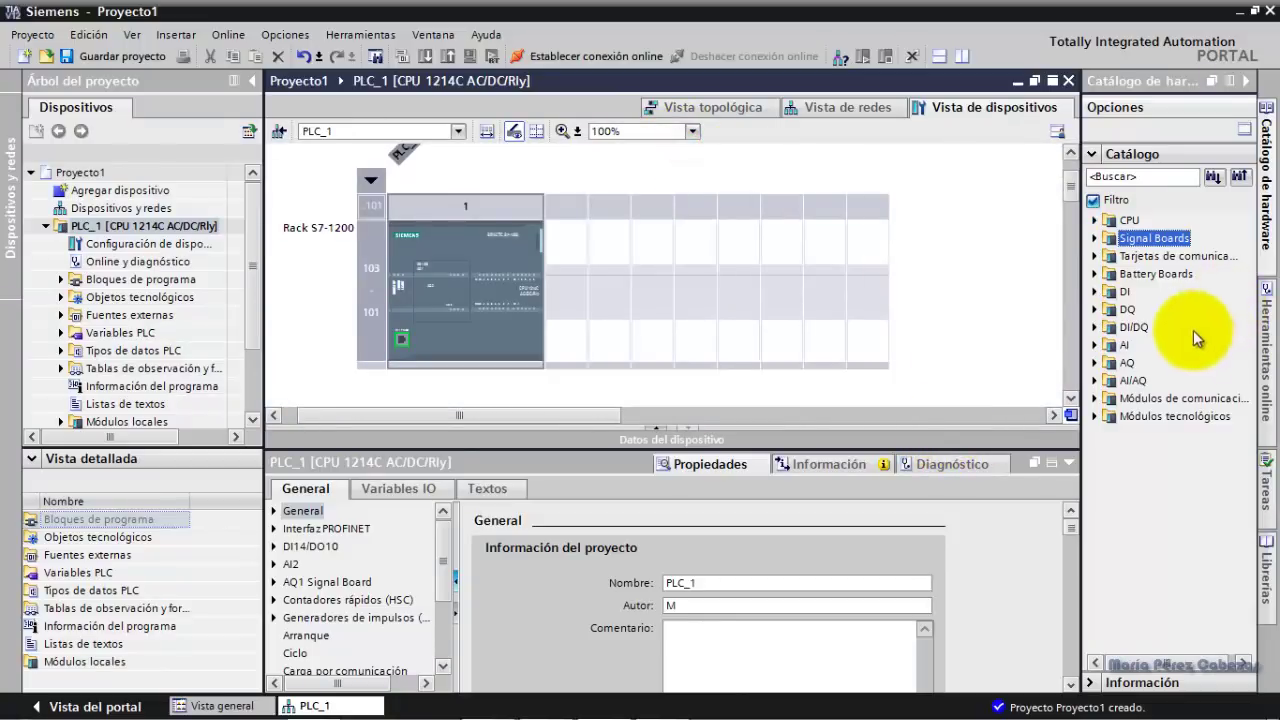
{"action": "left_click", "coordinate": [1094, 398]}
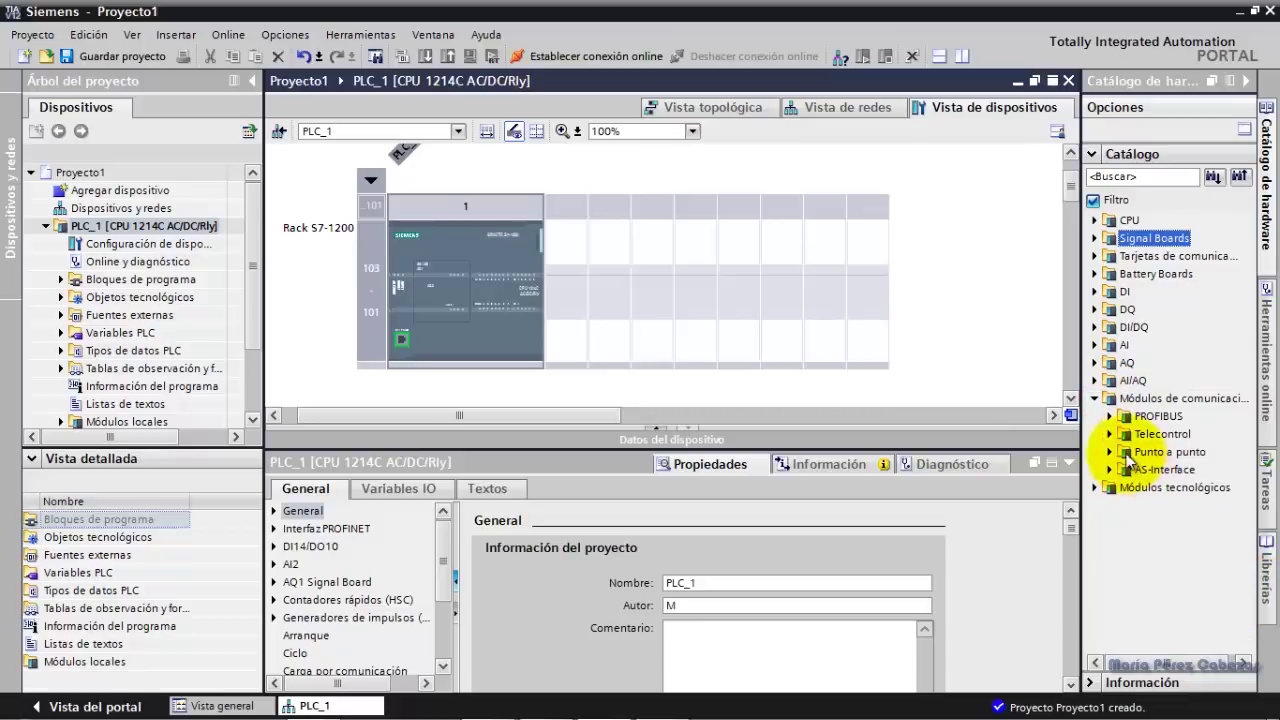
{"action": "left_click", "coordinate": [1110, 416]}
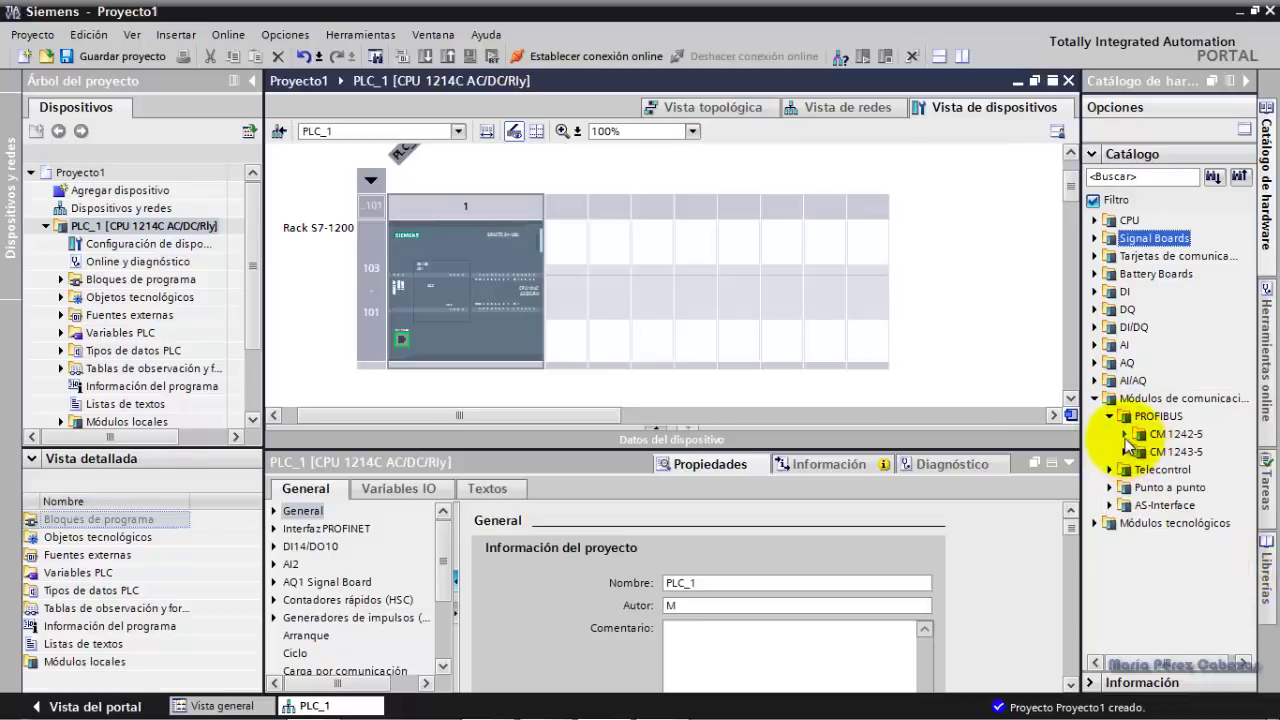
{"action": "left_click", "coordinate": [1125, 437]}
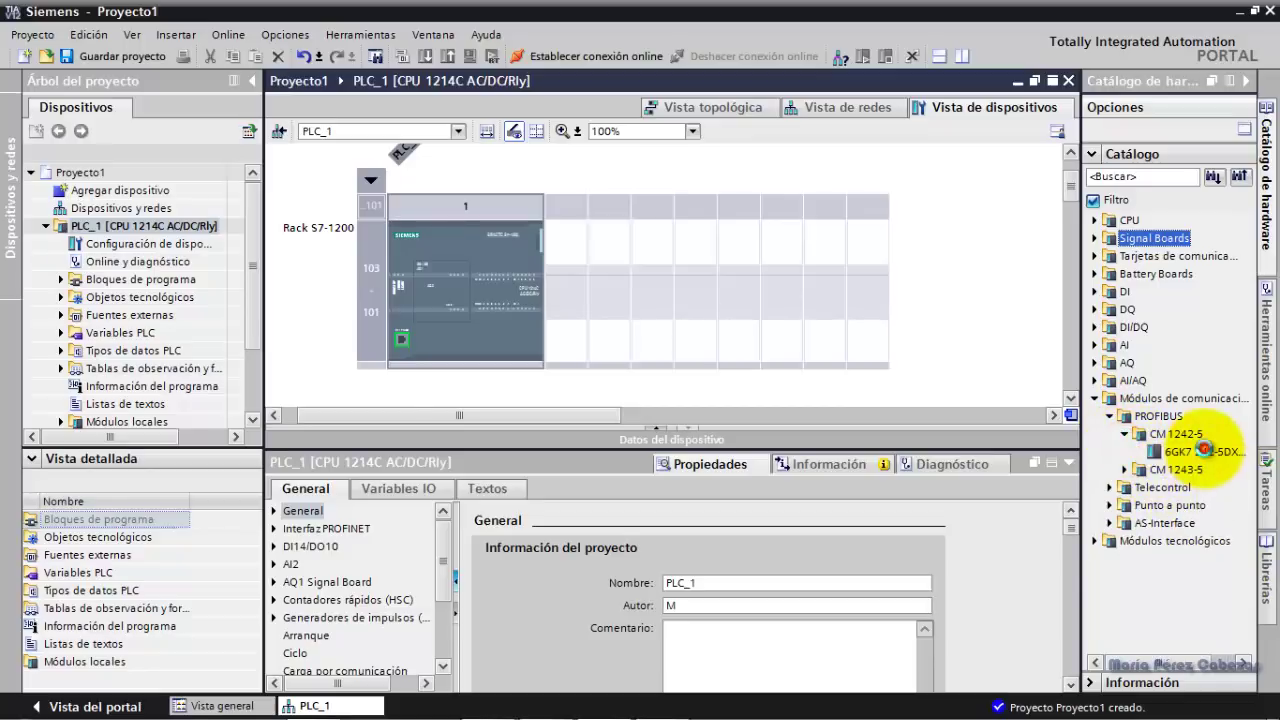
{"action": "left_click", "coordinate": [1205, 451]}
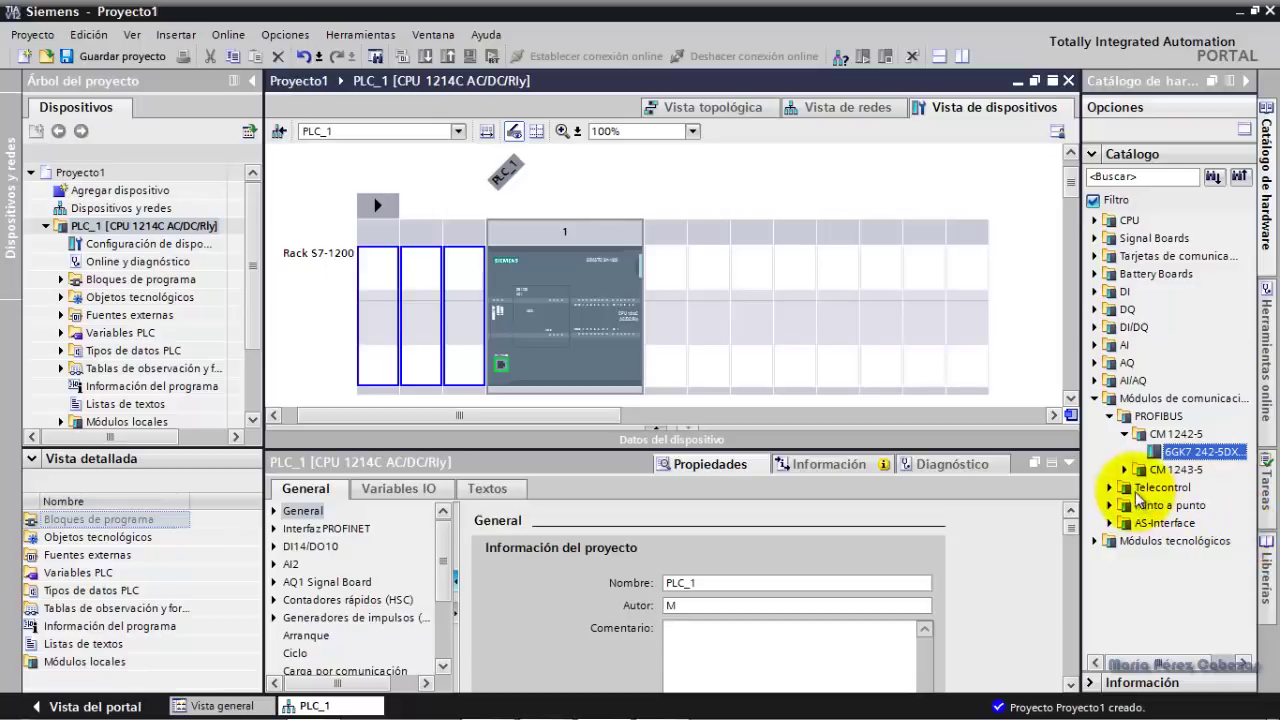
{"action": "left_click", "coordinate": [1175, 453]}
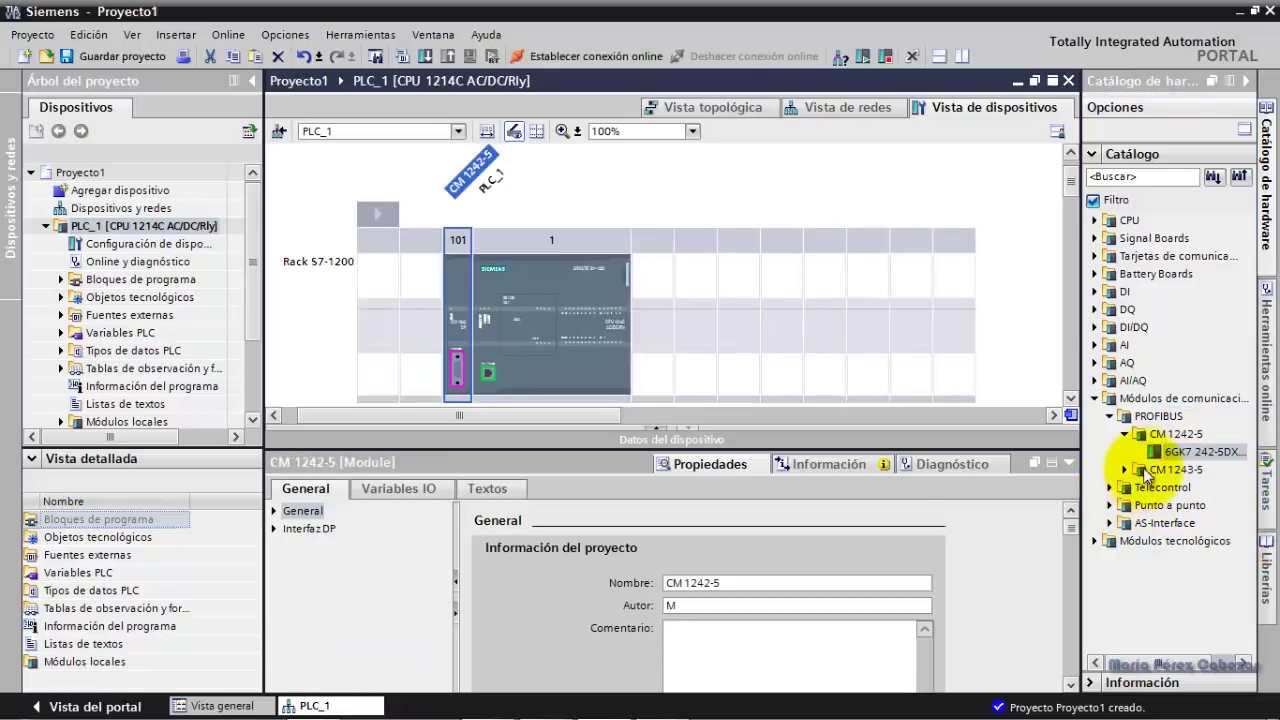
{"action": "left_click", "coordinate": [1109, 416]}
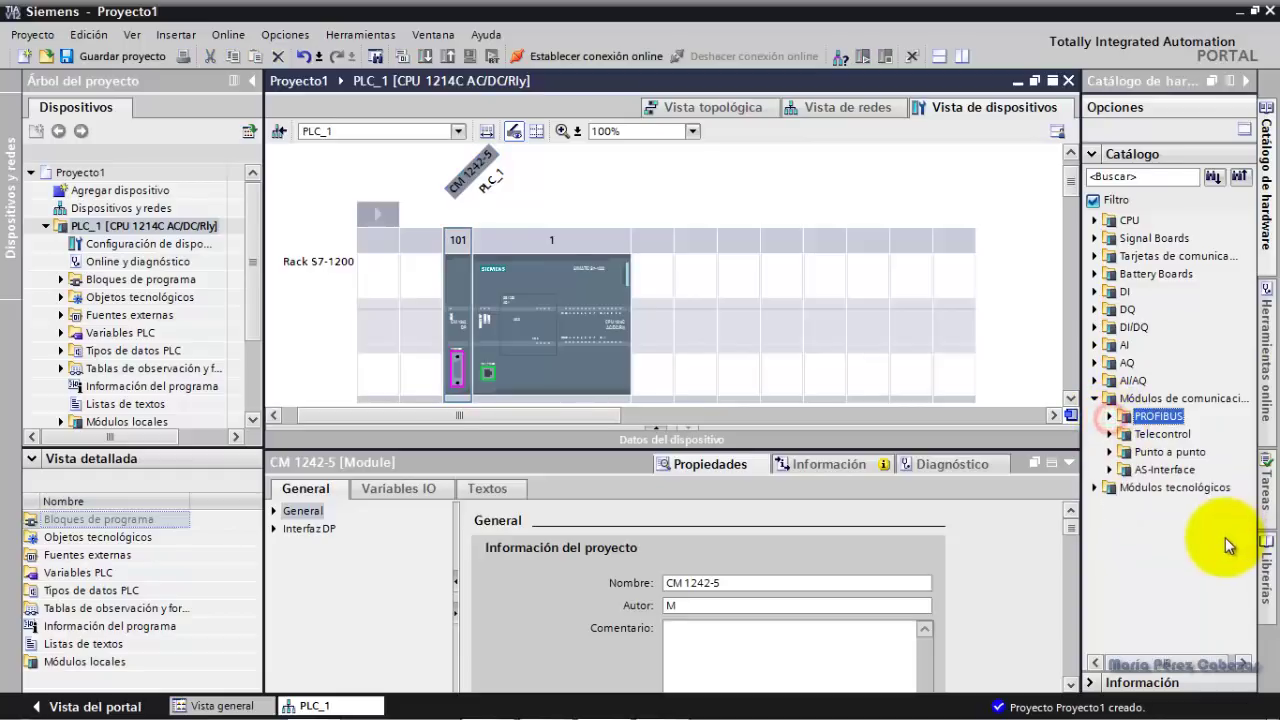
Add the Telecontrol communication module CP 1242-7 to slot 102 of the rack.
{"action": "left_click", "coordinate": [1109, 434]}
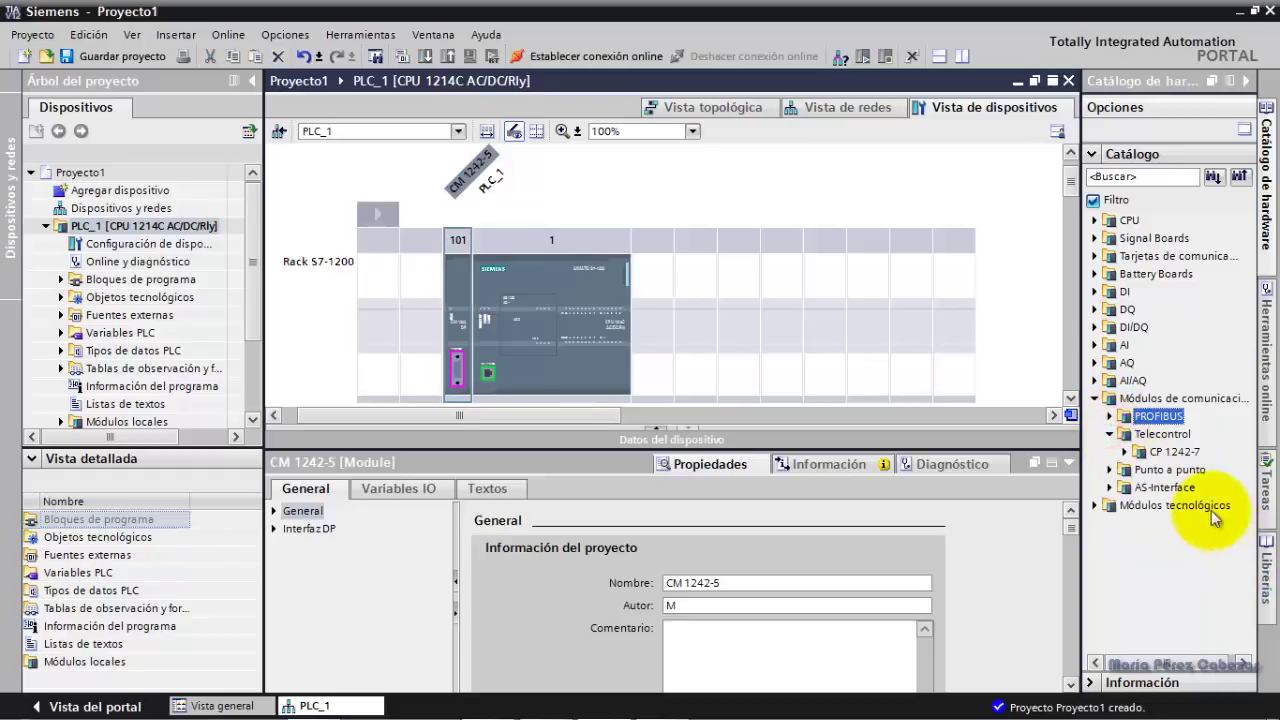
{"action": "left_click", "coordinate": [1124, 452]}
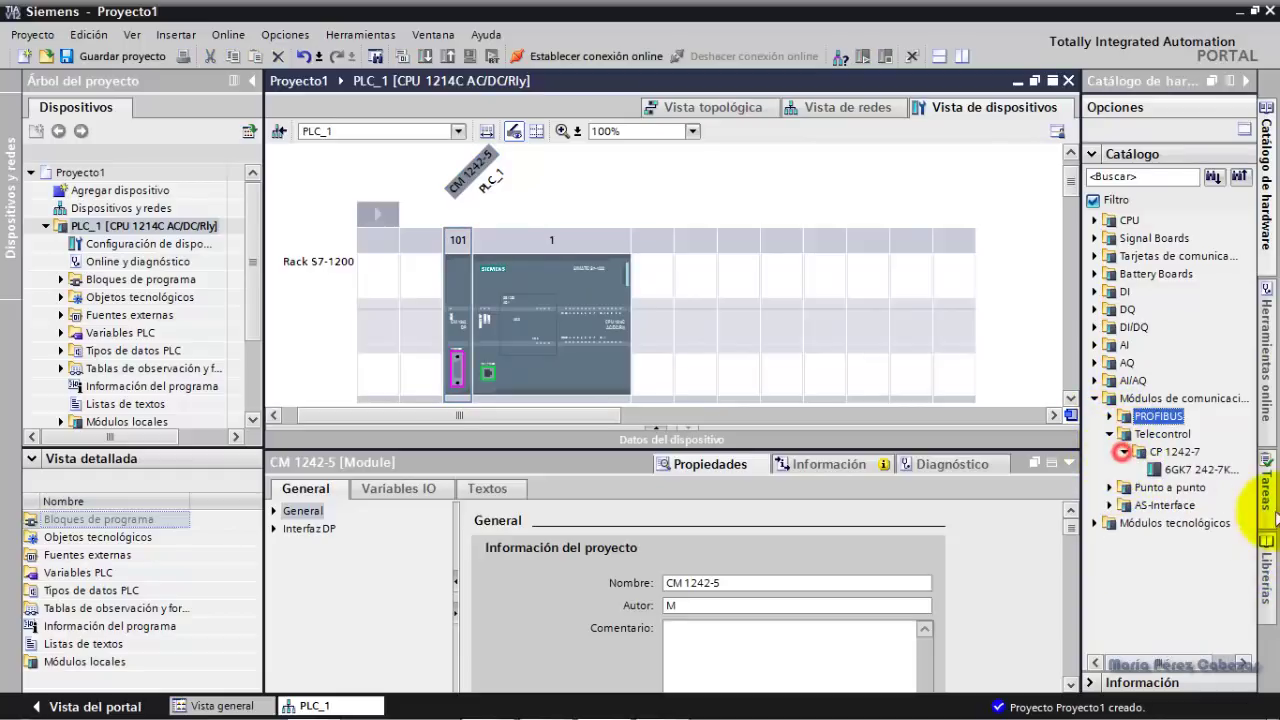
{"action": "double_click", "coordinate": [1203, 469]}
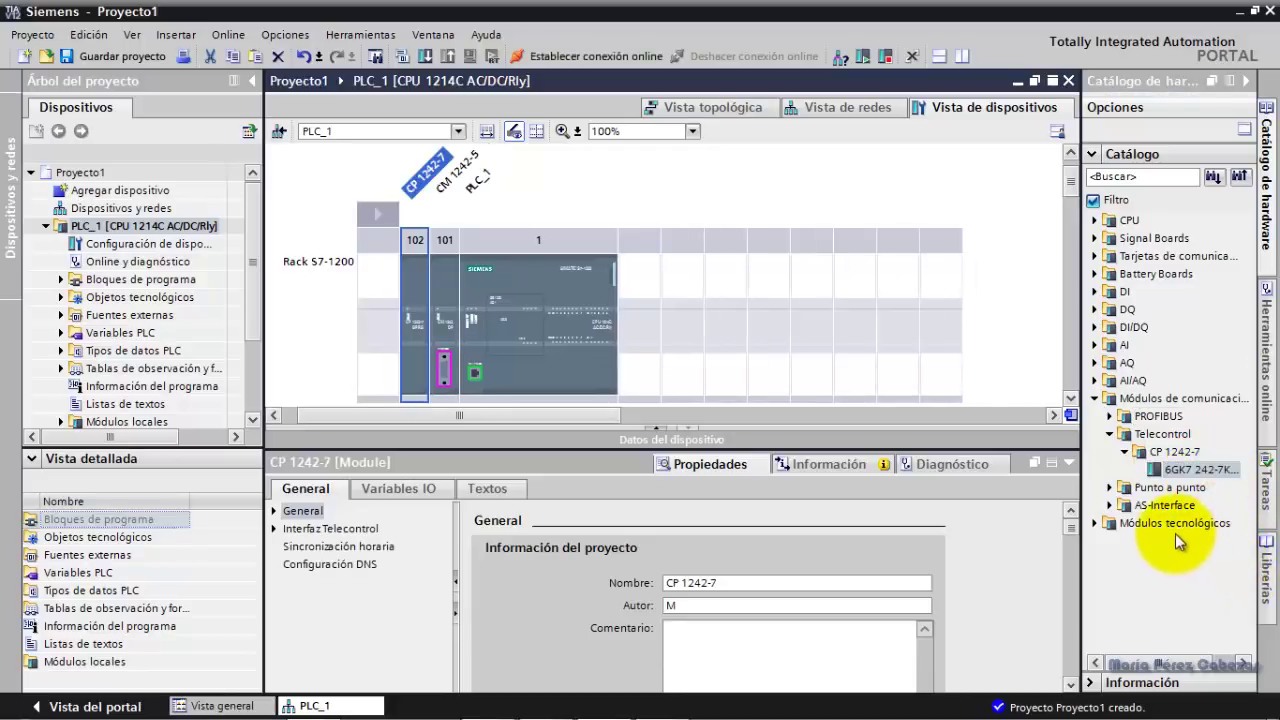
Add the AS-Interface module CM 1243-2 to slot 103, and fold the communication modules group of the catalog.
{"action": "left_click", "coordinate": [1109, 505]}
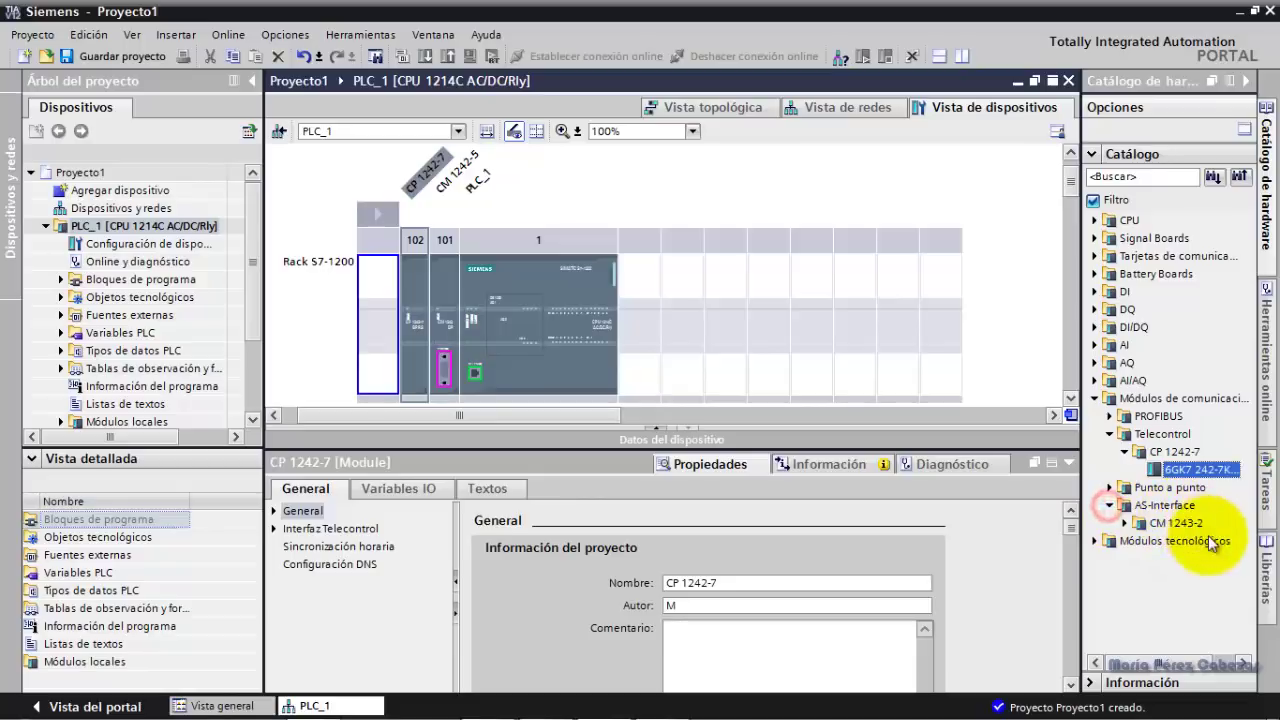
{"action": "left_click", "coordinate": [1109, 488]}
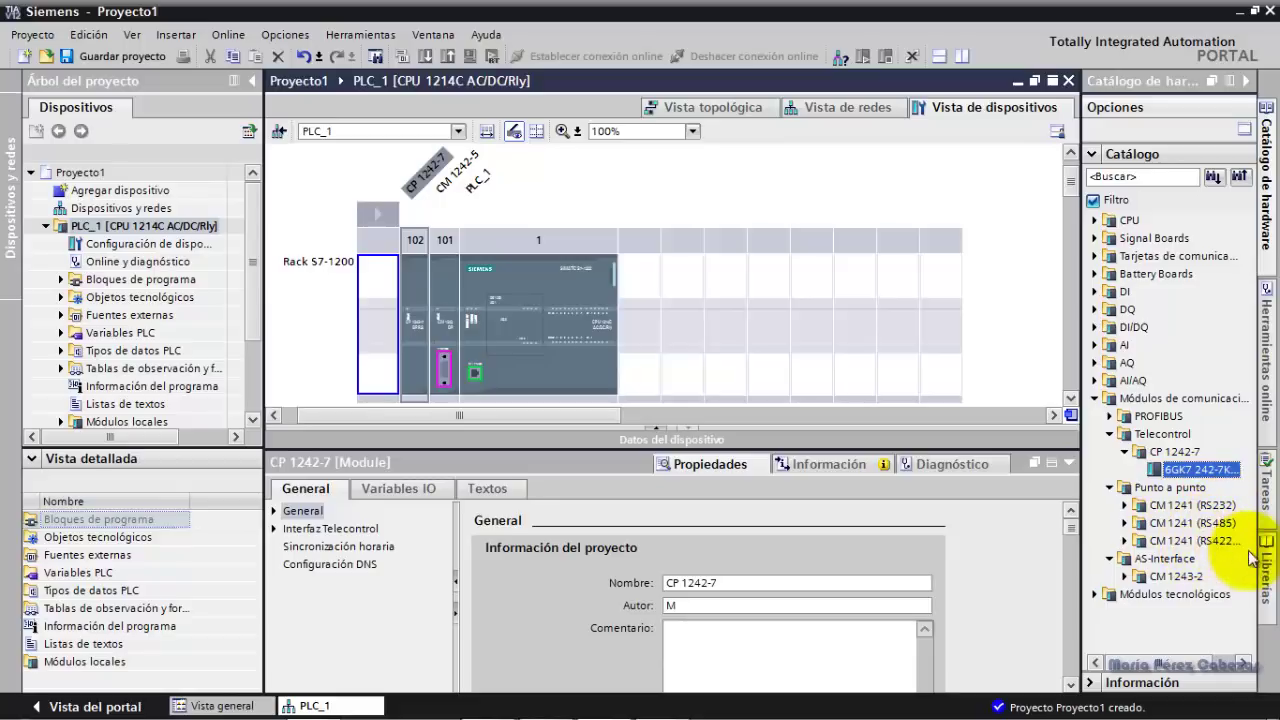
{"action": "left_click", "coordinate": [1125, 577]}
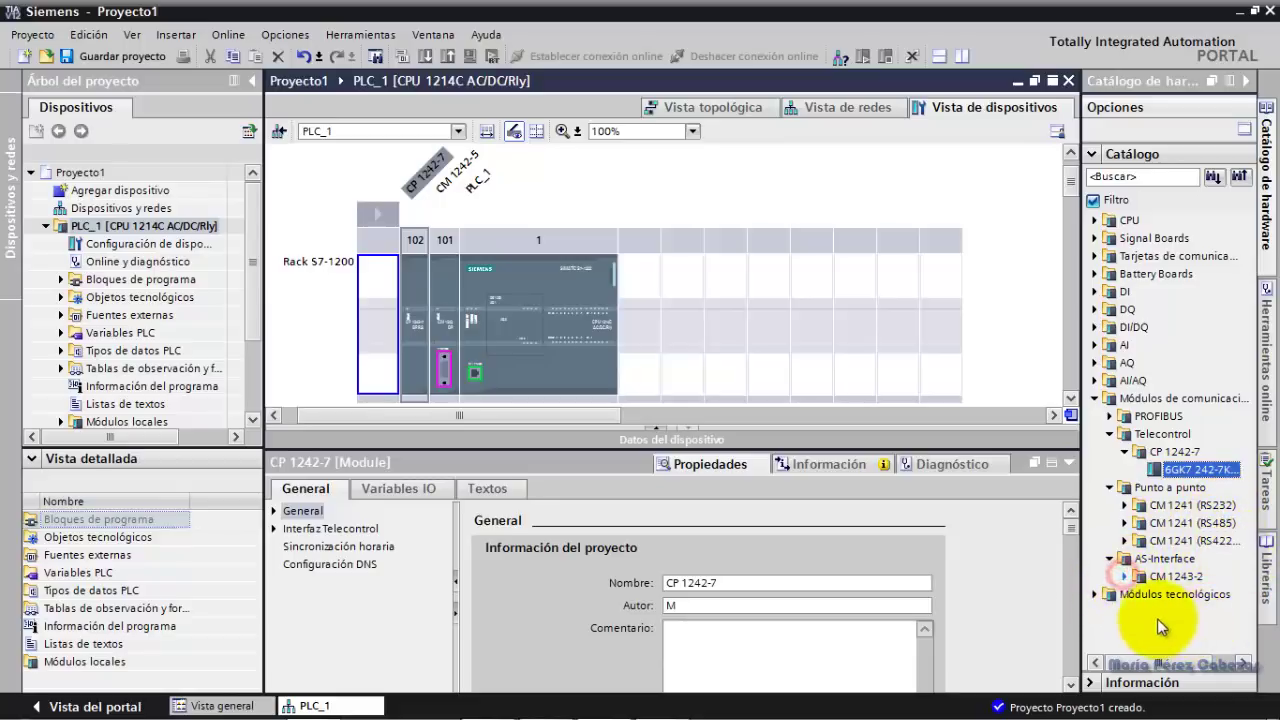
{"action": "double_click", "coordinate": [1182, 594]}
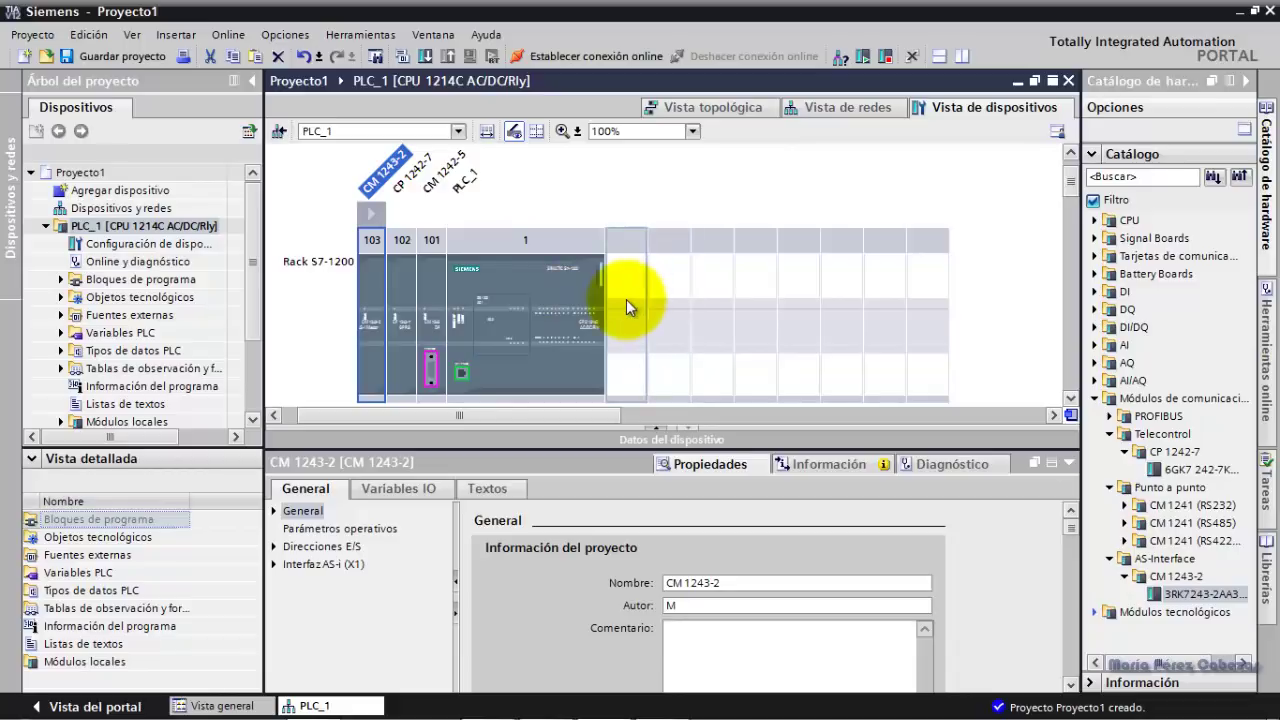
{"action": "left_click", "coordinate": [1094, 398]}
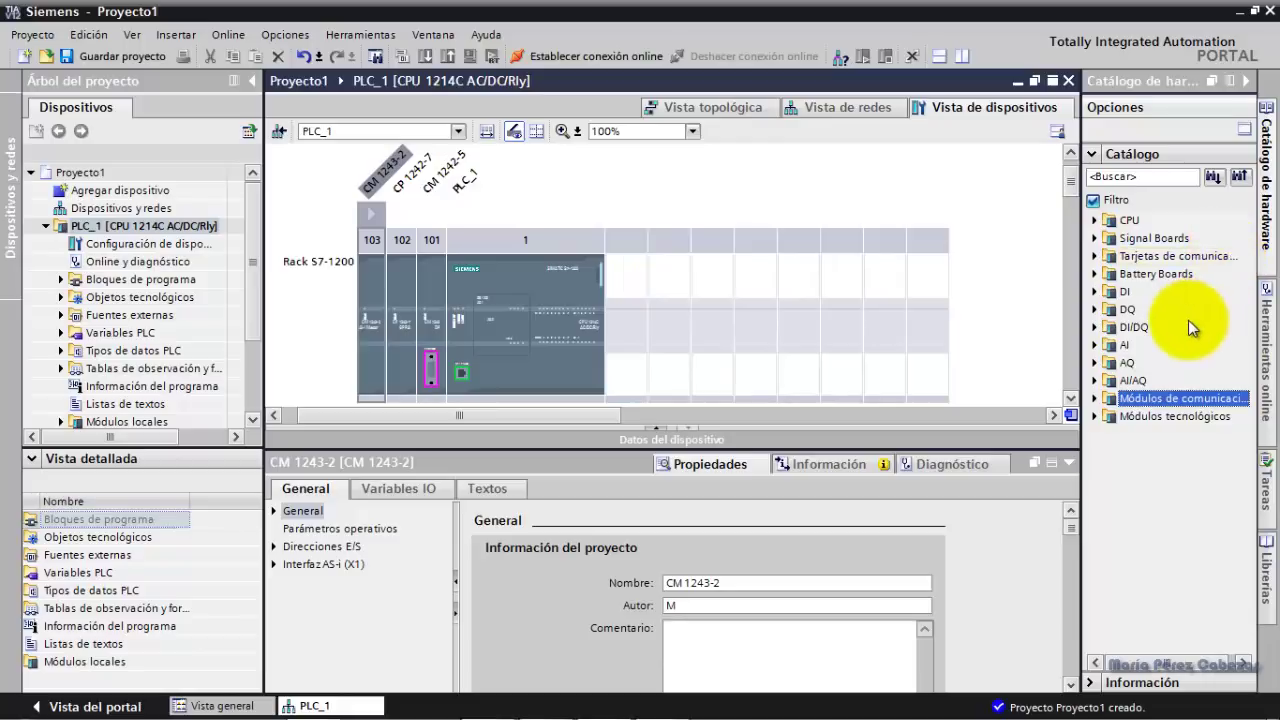
View the Punto a punto options among the communication boards in the catalog, and fold the group again.
{"action": "left_click", "coordinate": [1094, 256]}
{"action": "left_click", "coordinate": [1109, 274]}
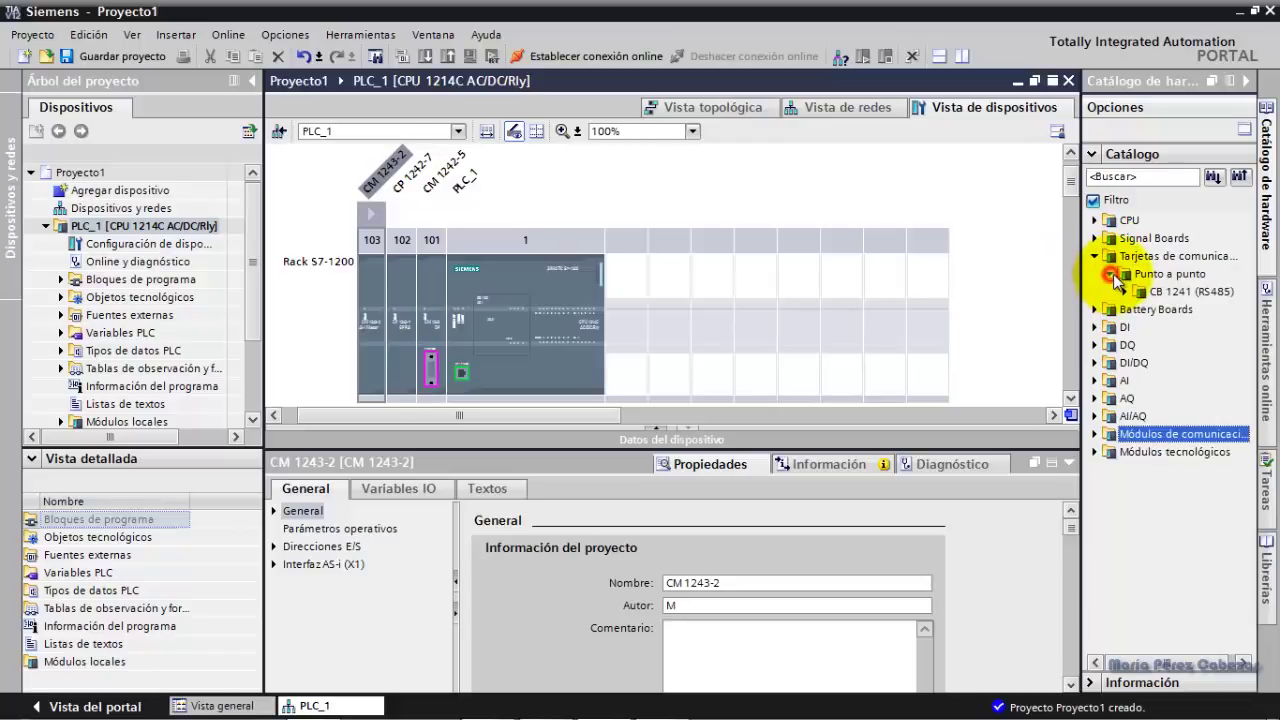
{"action": "left_click", "coordinate": [1094, 256]}
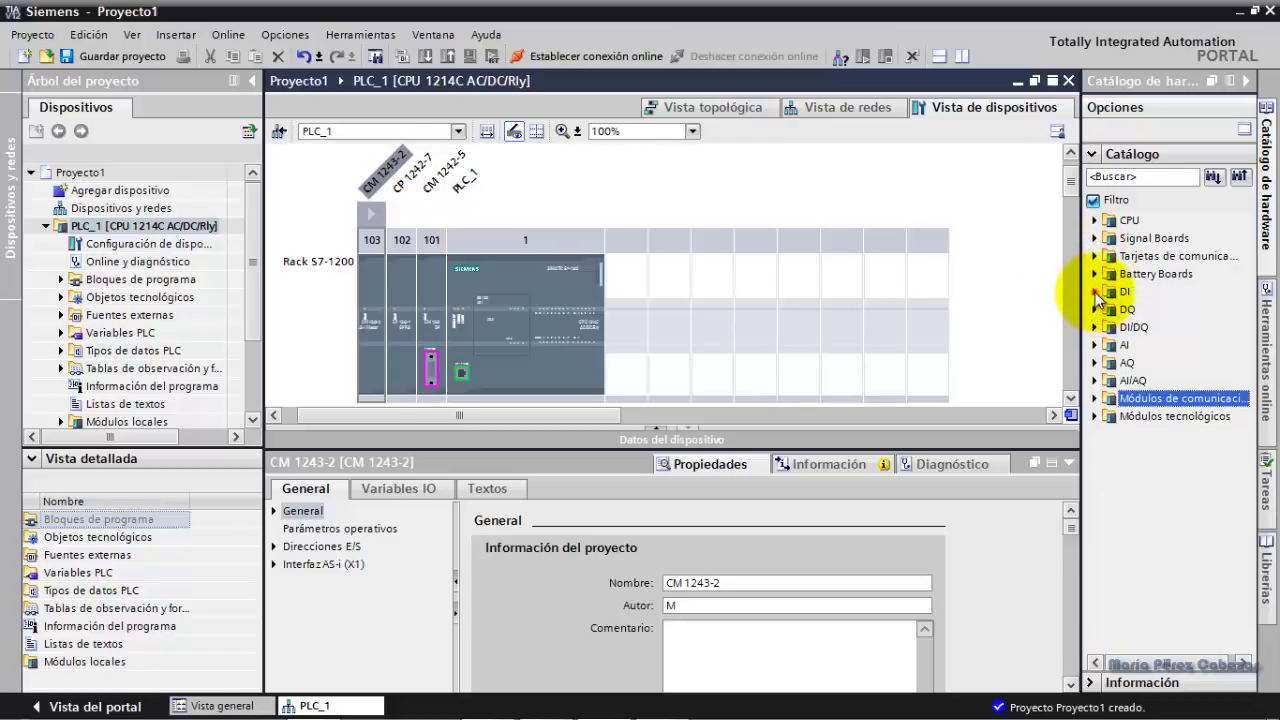
Unfold the DI, DQ and DI/DQ catalog groups, and add the first listed DI16 x 24V DC module to slot 2.
{"action": "left_click", "coordinate": [1094, 291]}
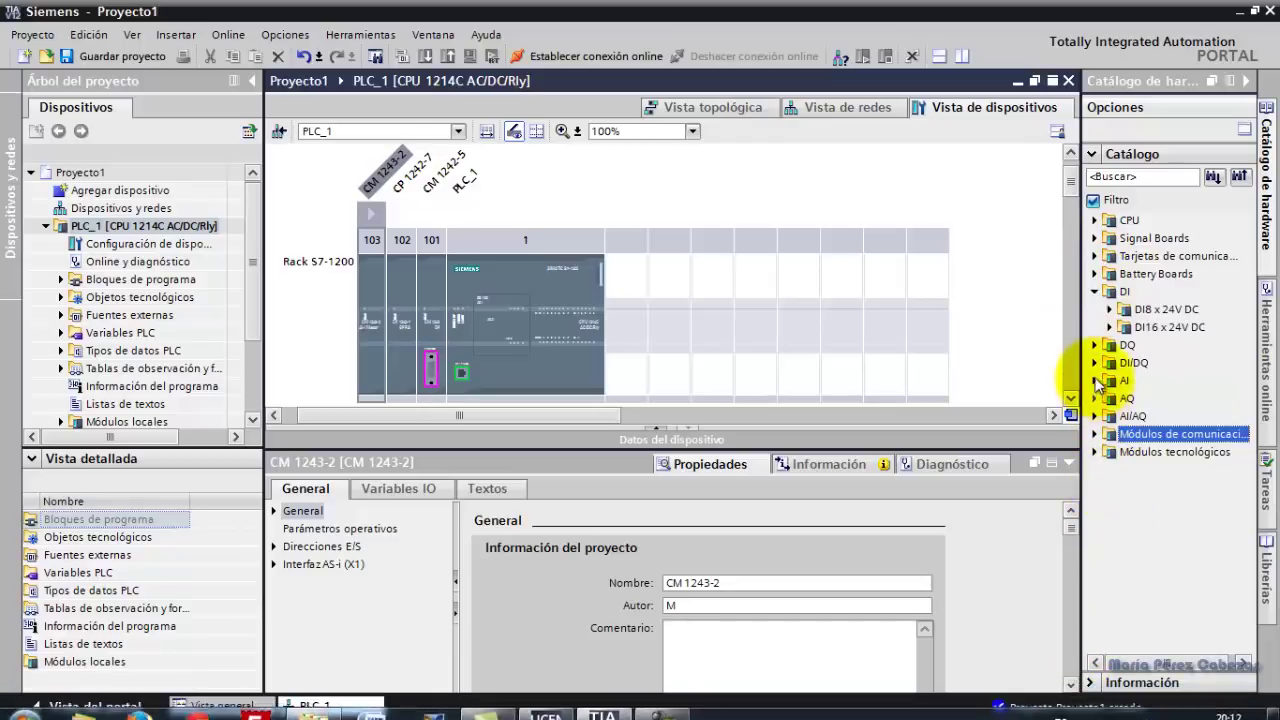
{"action": "left_click", "coordinate": [1095, 345]}
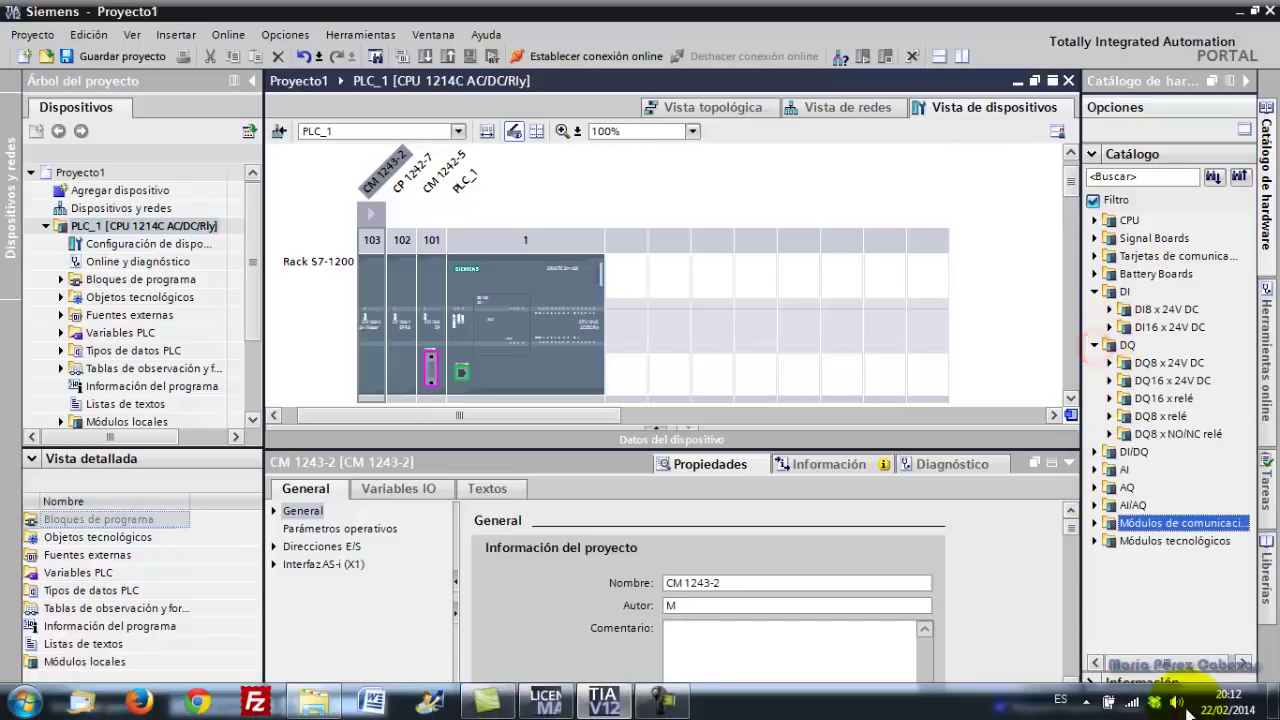
{"action": "left_click", "coordinate": [1095, 452]}
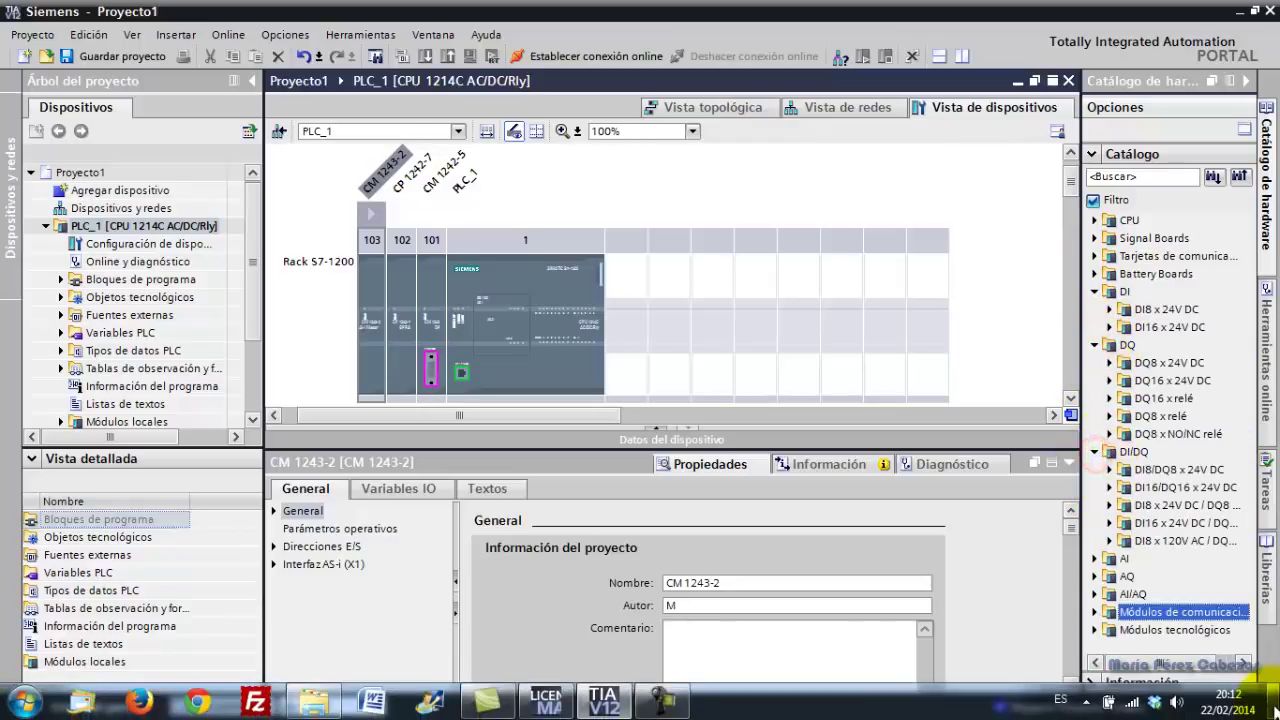
{"action": "left_click", "coordinate": [1274, 705]}
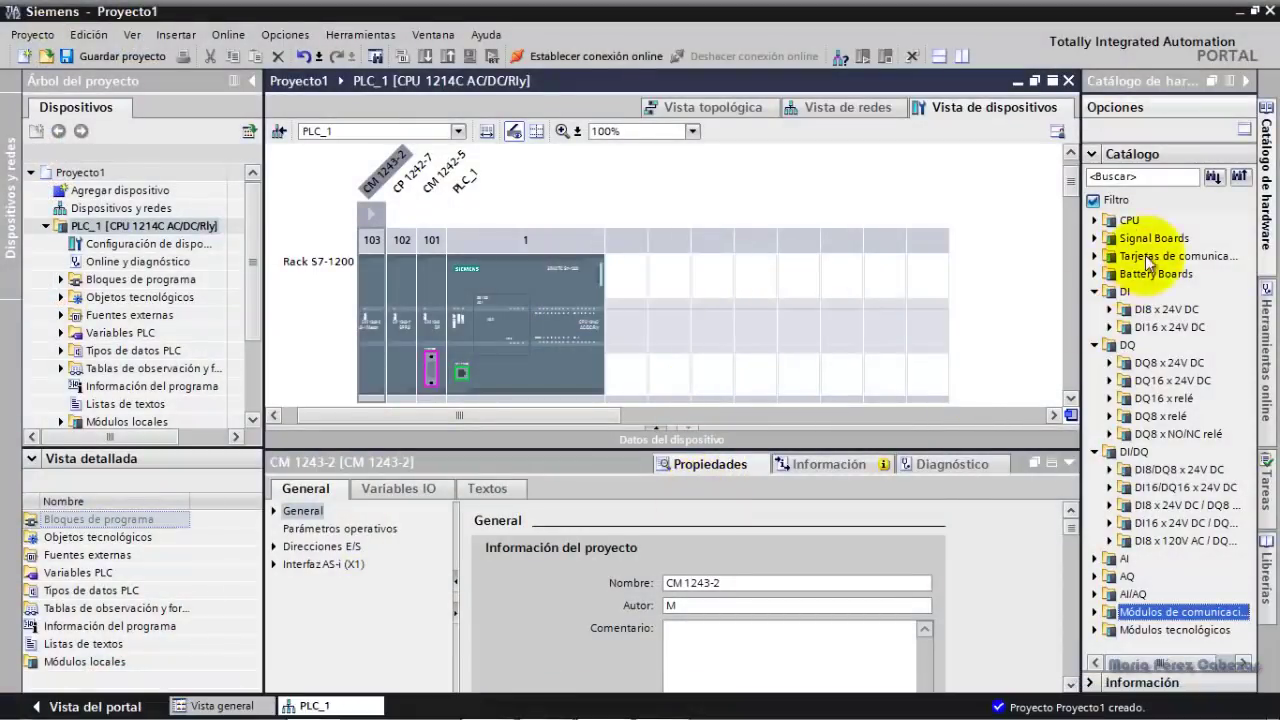
{"action": "left_click", "coordinate": [1110, 327]}
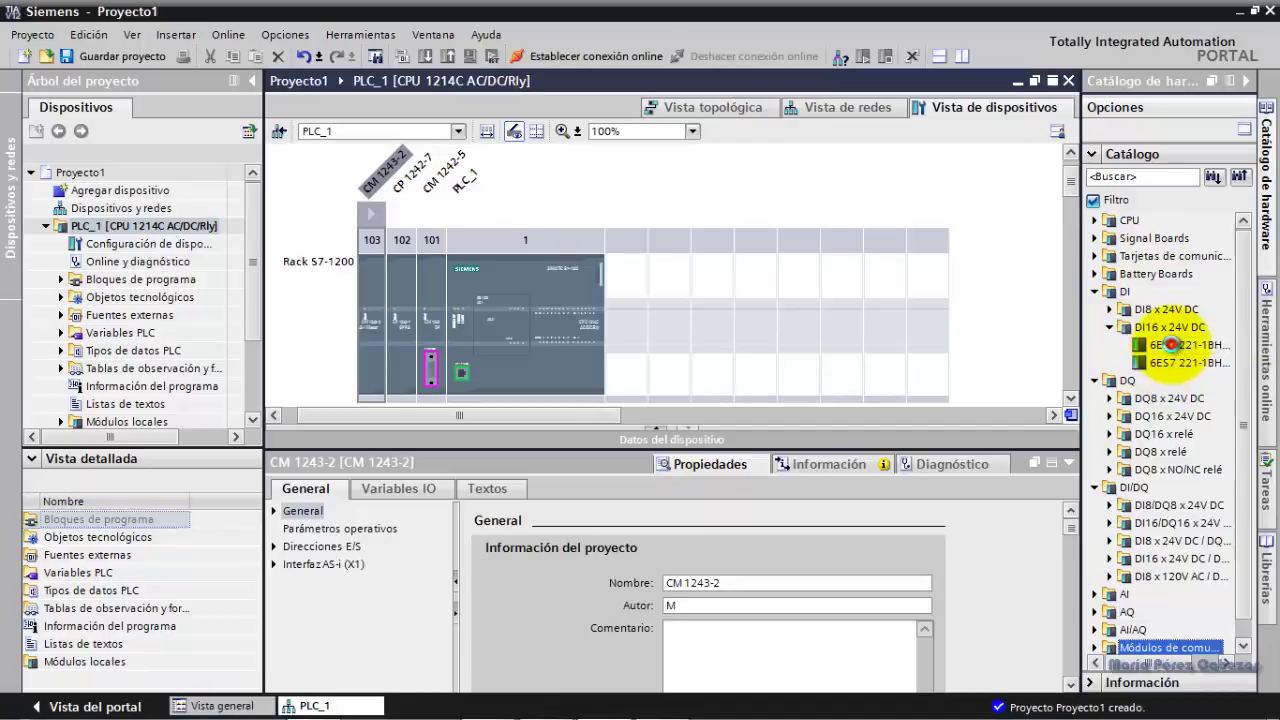
{"action": "double_click", "coordinate": [1170, 344]}
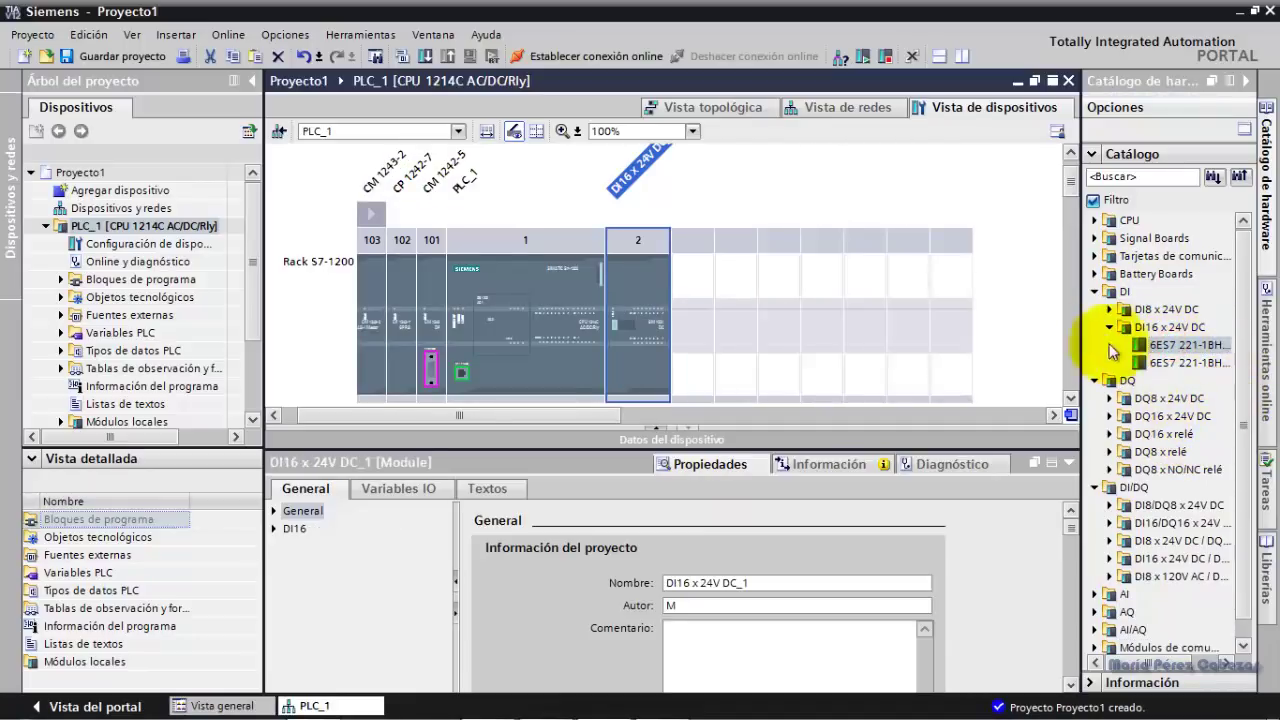
{"action": "left_click", "coordinate": [1111, 328]}
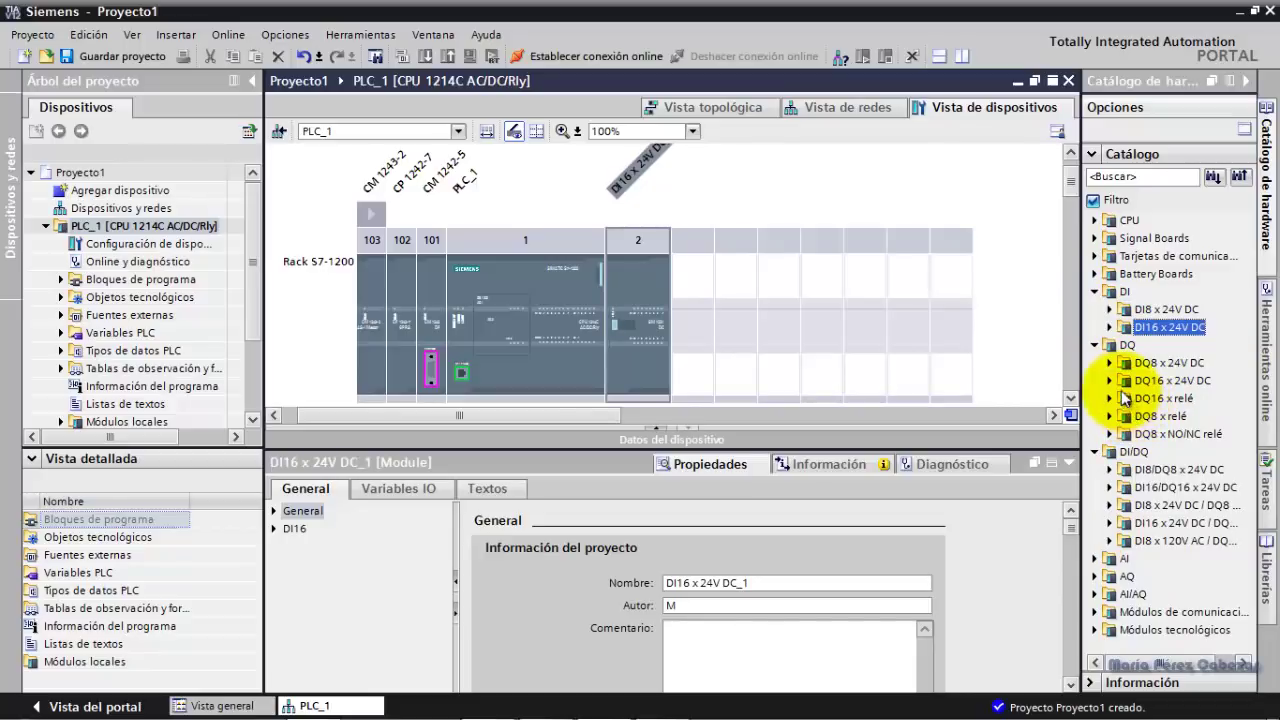
Add the first listed DQ16 x relé module to slot 3, and fold the DQ and DI catalog groups.
{"action": "left_click", "coordinate": [1111, 382]}
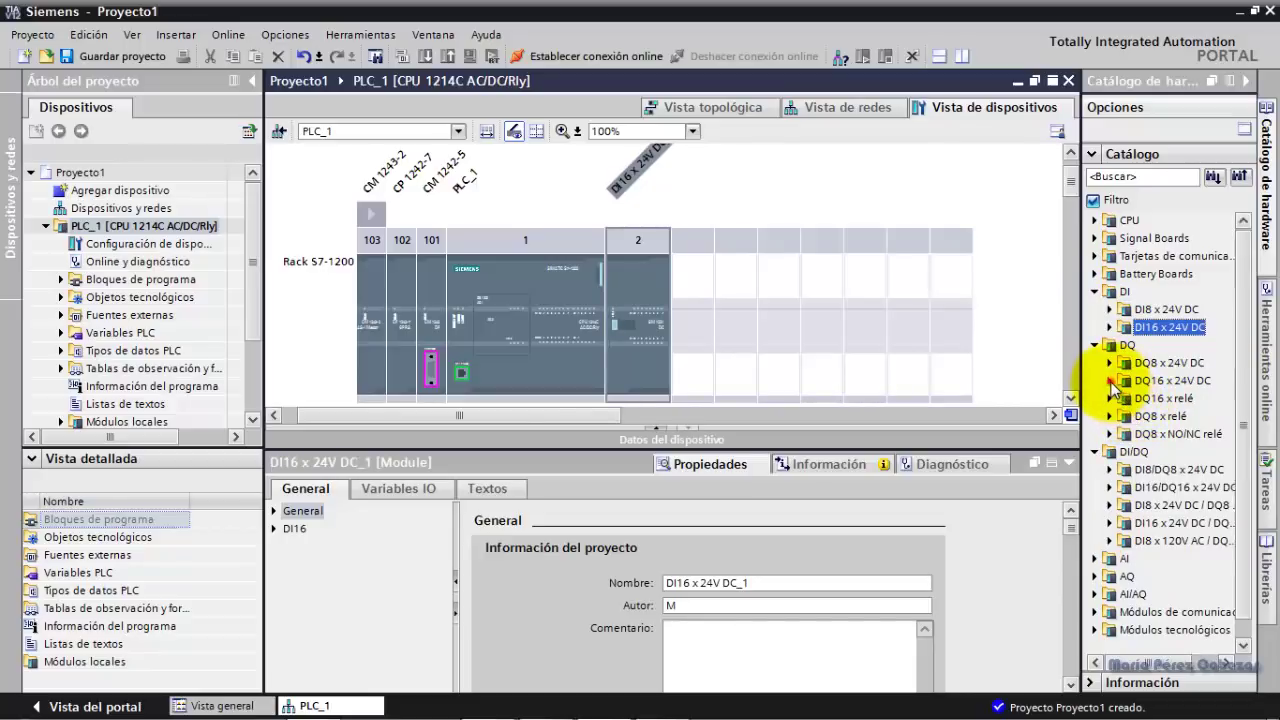
{"action": "left_click", "coordinate": [1111, 382]}
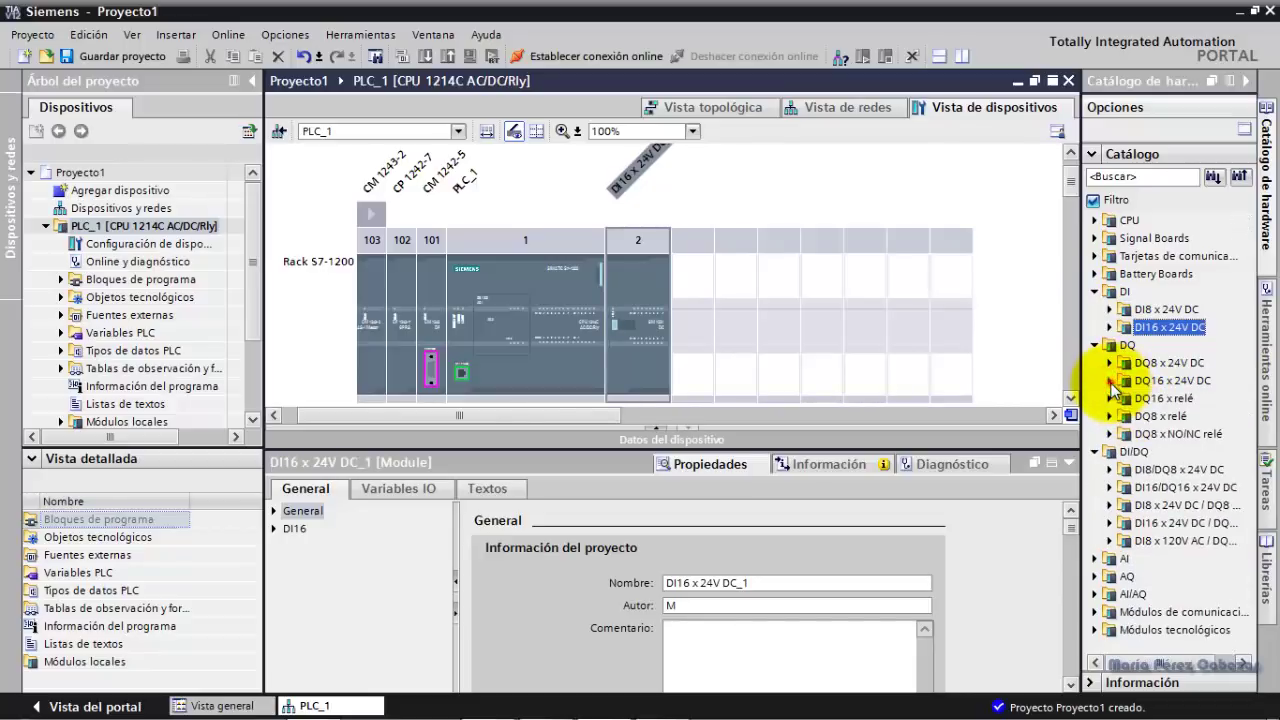
{"action": "left_click", "coordinate": [1111, 398]}
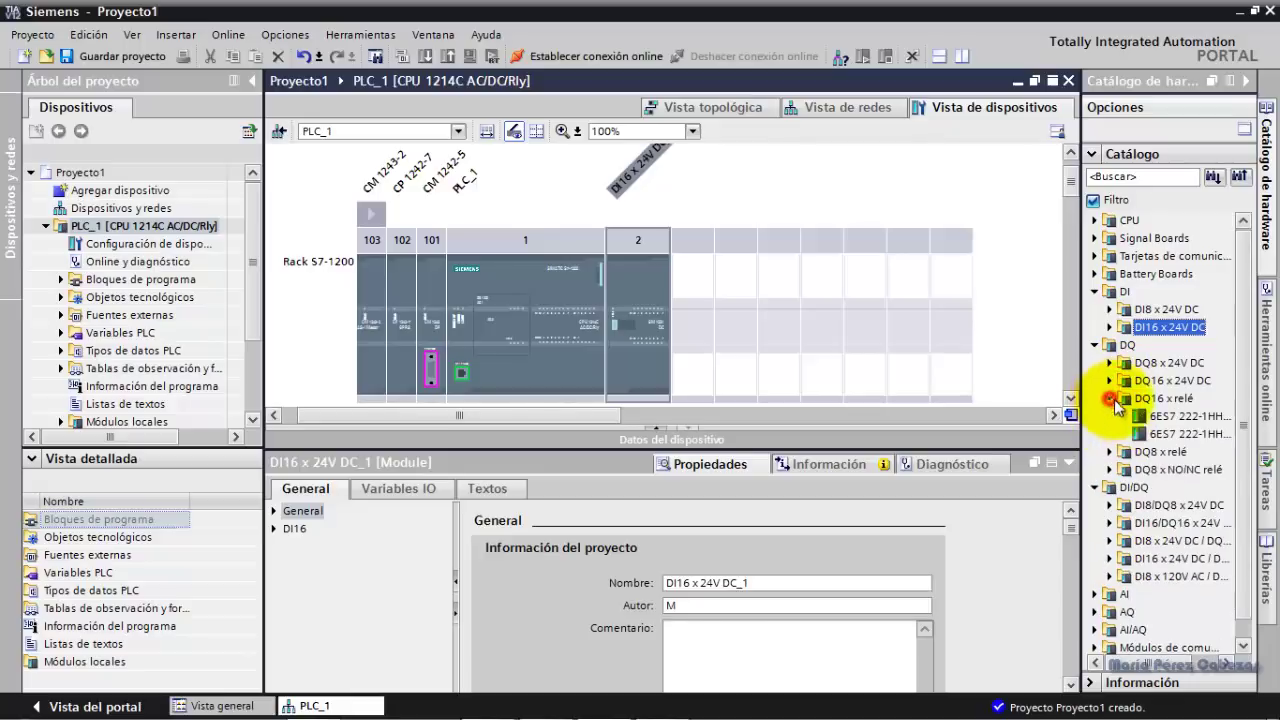
{"action": "left_click", "coordinate": [1178, 415]}
{"action": "double_click", "coordinate": [1178, 415]}
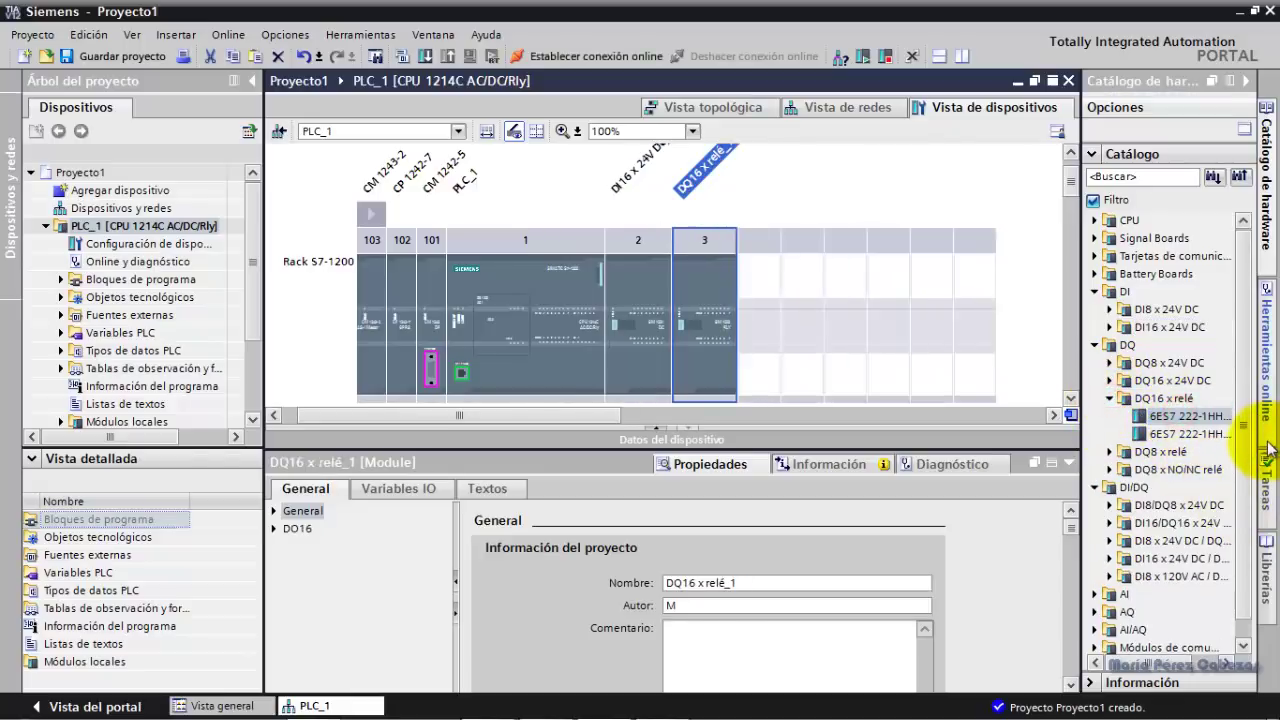
{"action": "left_click", "coordinate": [1111, 398]}
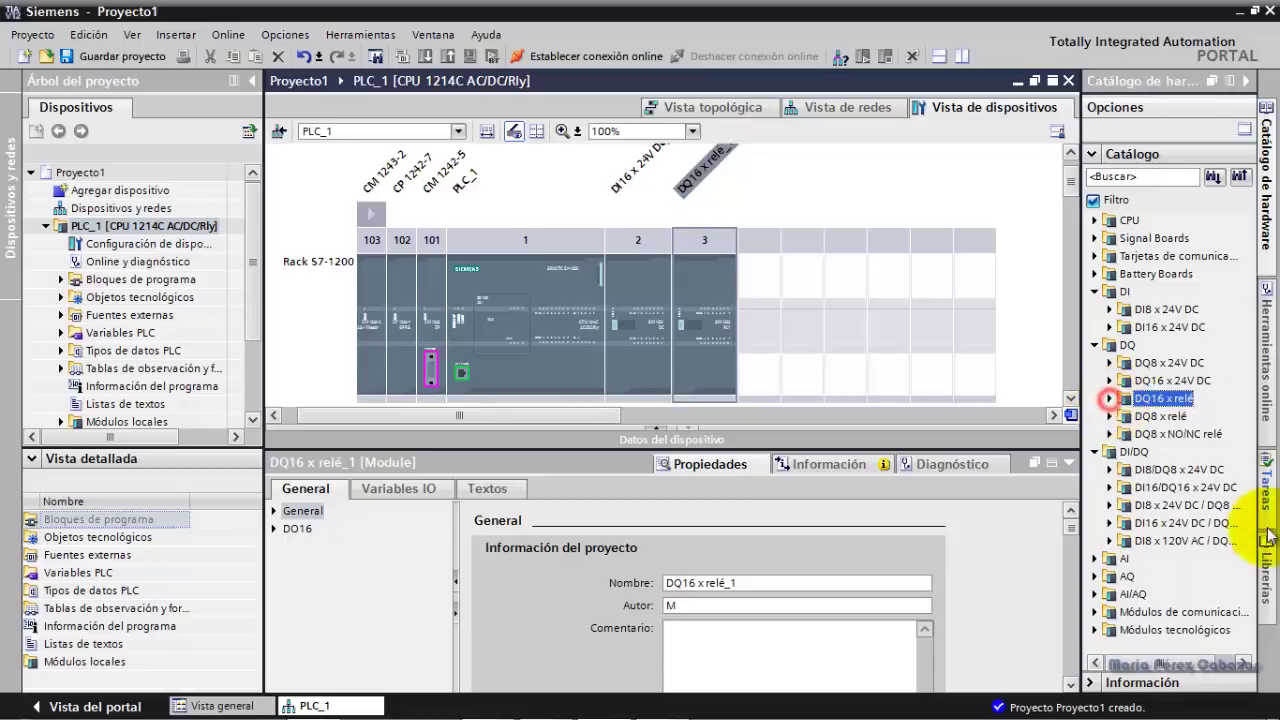
{"action": "left_click", "coordinate": [1096, 345]}
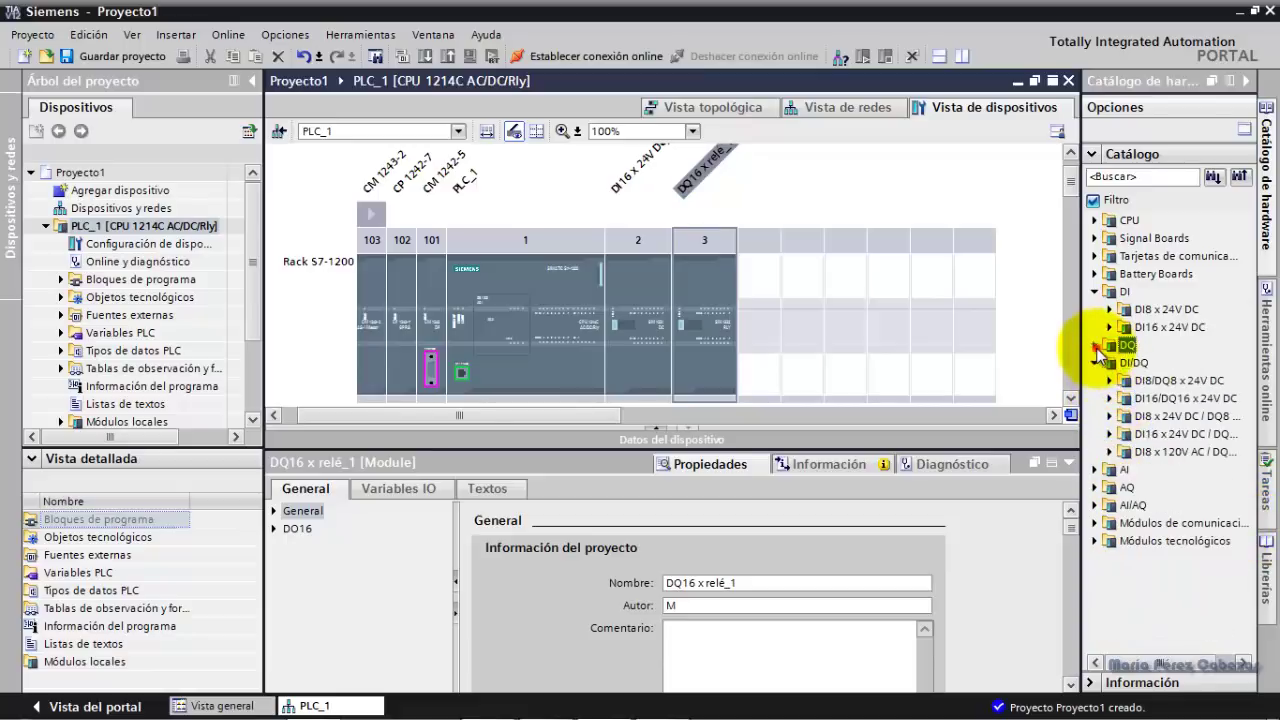
{"action": "left_click", "coordinate": [1096, 292]}
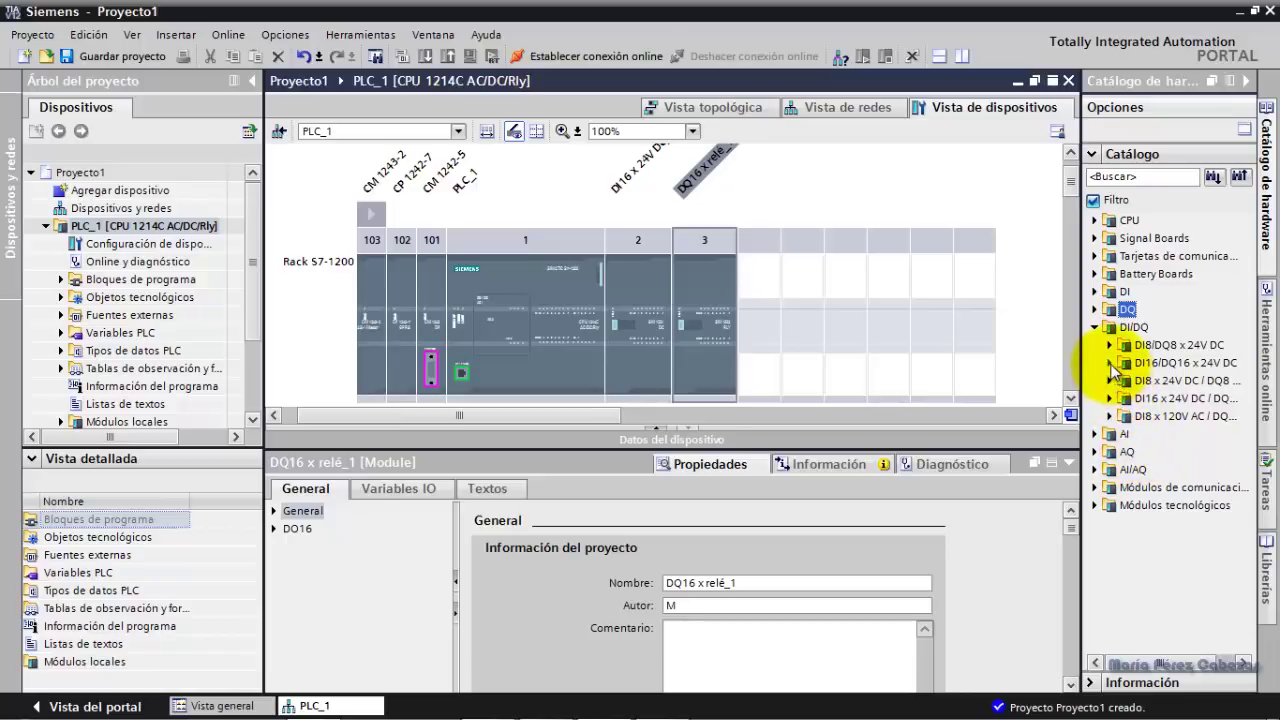
Add the DI16/DQ16 x 24V DC module 6ES7 223-1BL30-0XB0 to slot 4 of the rack.
{"action": "double_click", "coordinate": [1180, 363]}
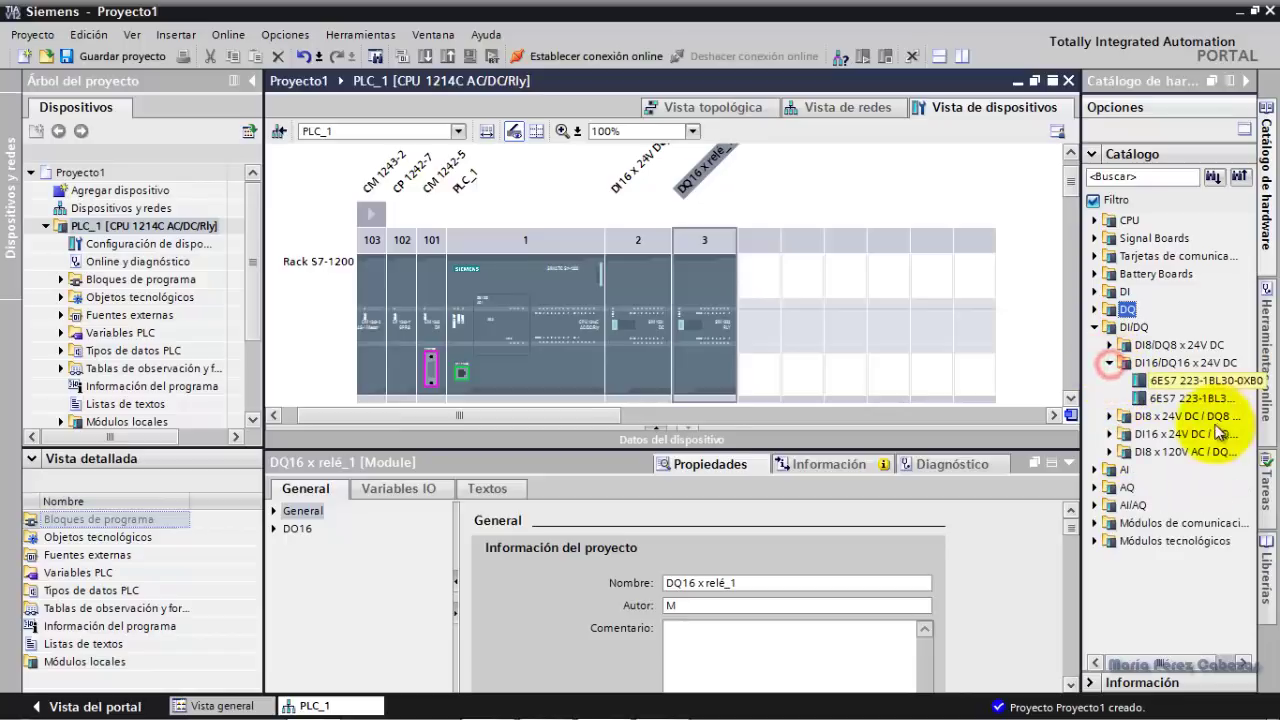
{"action": "double_click", "coordinate": [1188, 381]}
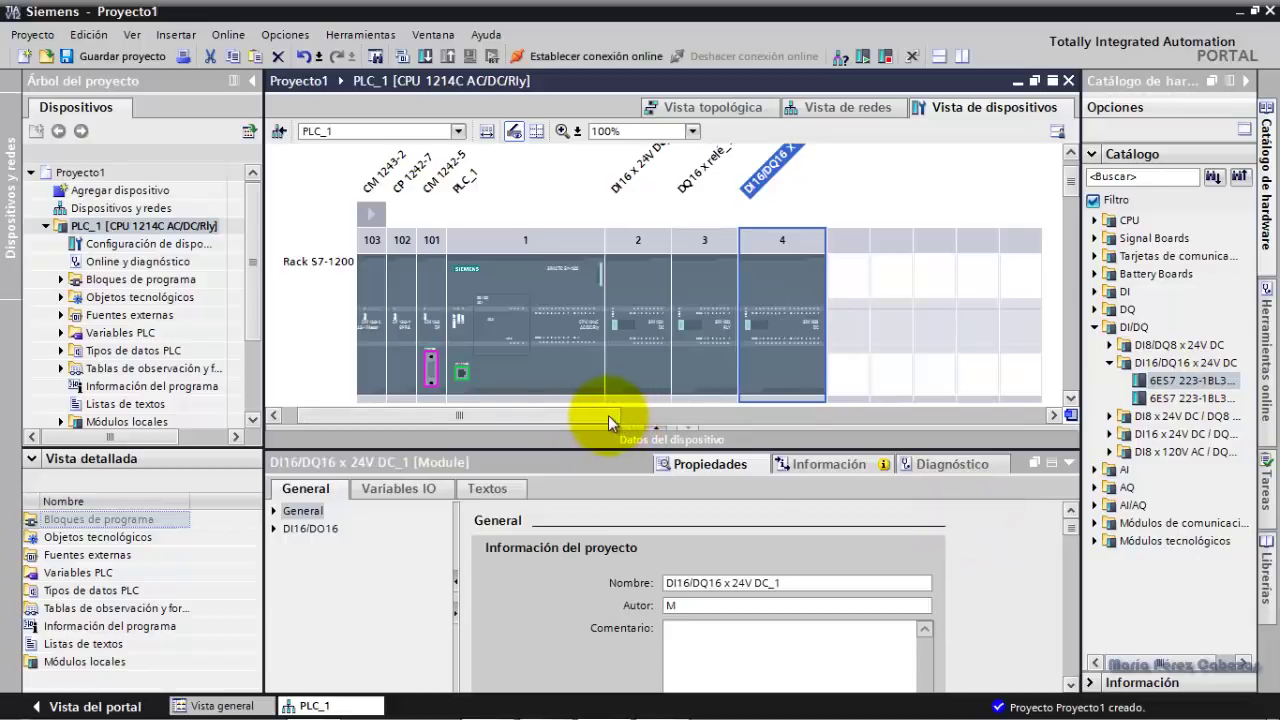
{"action": "mouse_move", "coordinate": [608, 415]}
{"action": "left_mouse_down"}
{"action": "mouse_move", "coordinate": [769, 415]}
{"action": "mouse_move", "coordinate": [590, 413]}
{"action": "left_mouse_up"}
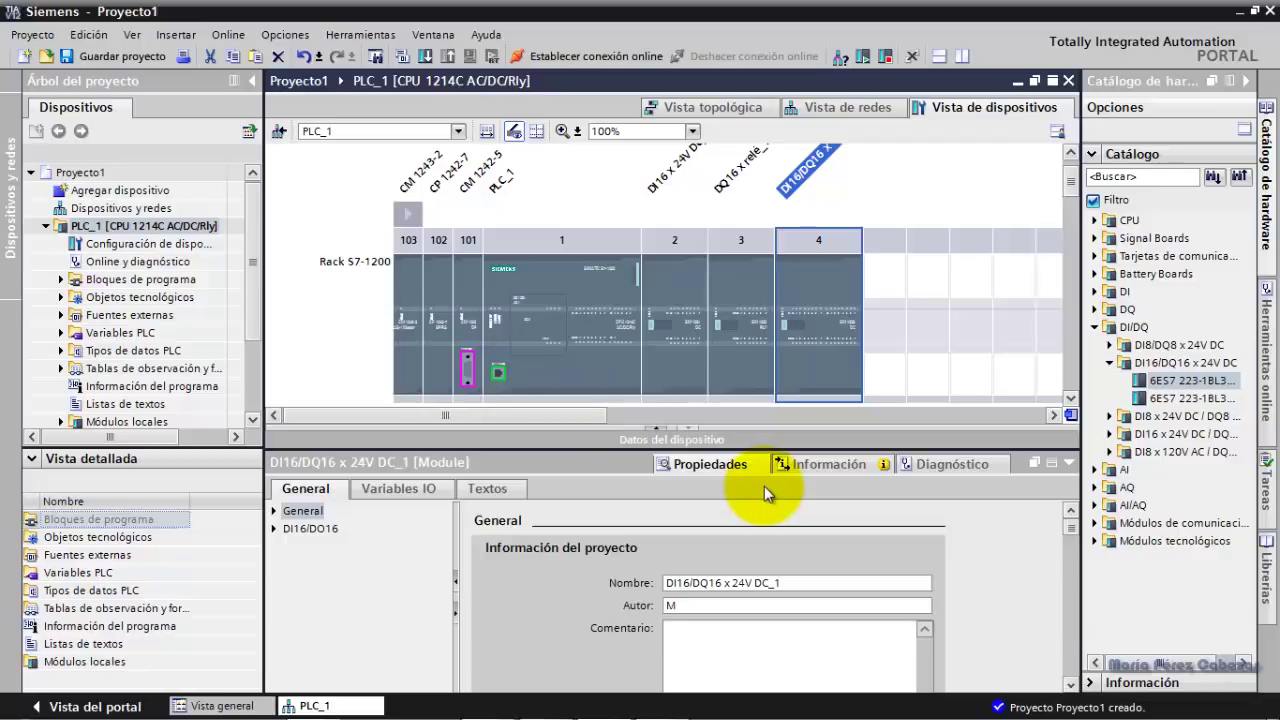
Add the AI4 x 16 bits module 6ES7 231-5ND30 to slot 5, folding the DI/DQ and AI catalog groups.
{"action": "mouse_move", "coordinate": [1071, 181]}
{"action": "left_mouse_down"}
{"action": "mouse_move", "coordinate": [1073, 225]}
{"action": "mouse_move", "coordinate": [1072, 168]}
{"action": "mouse_move", "coordinate": [1075, 198]}
{"action": "left_mouse_up"}
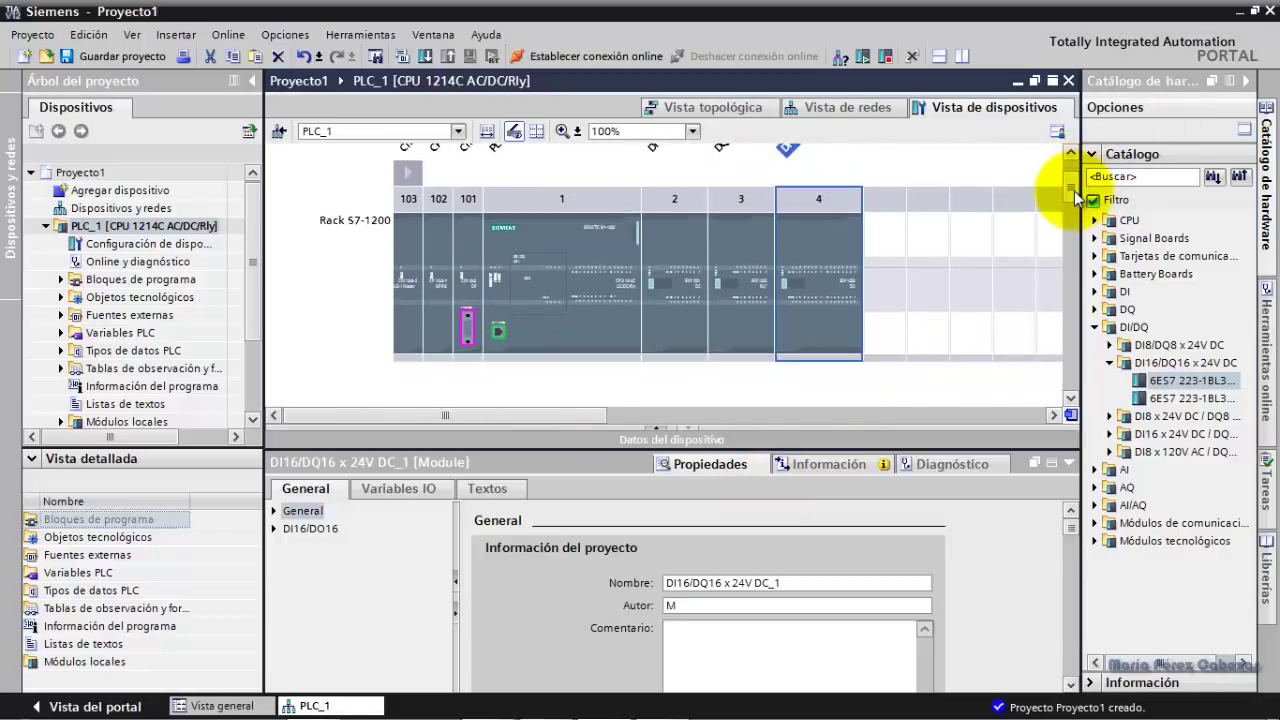
{"action": "left_click", "coordinate": [1094, 329]}
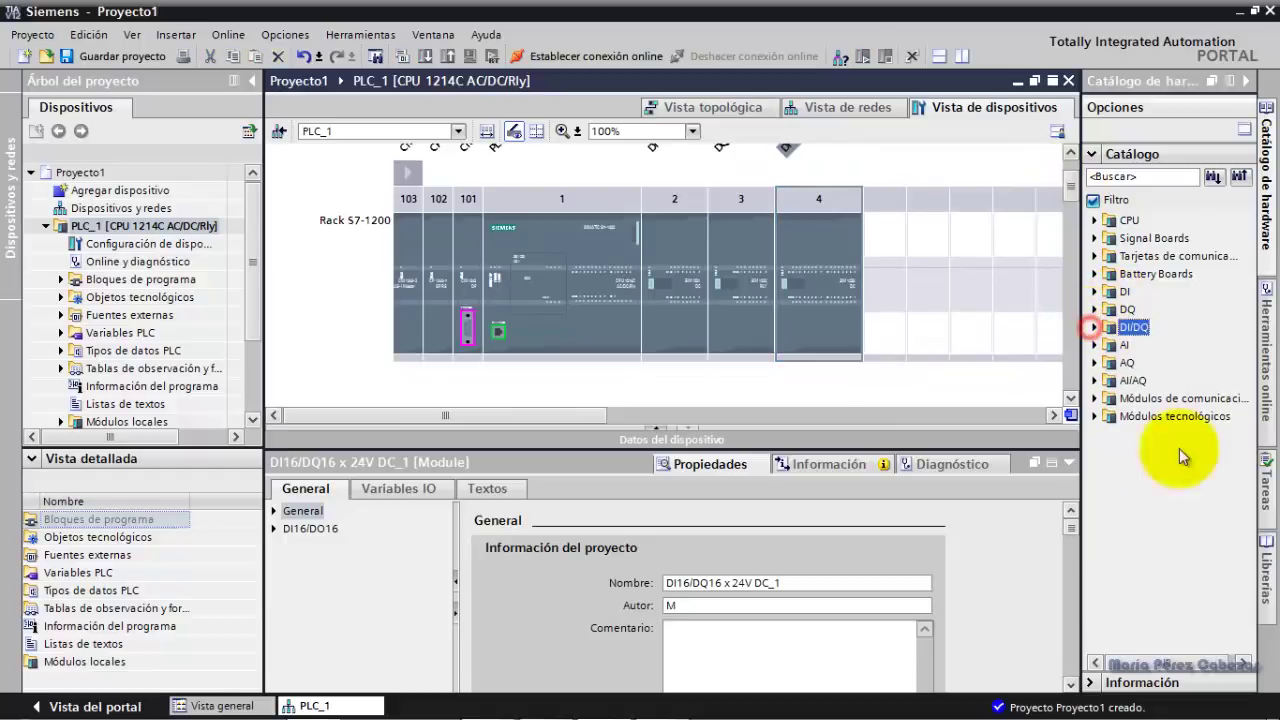
{"action": "left_click", "coordinate": [1095, 346]}
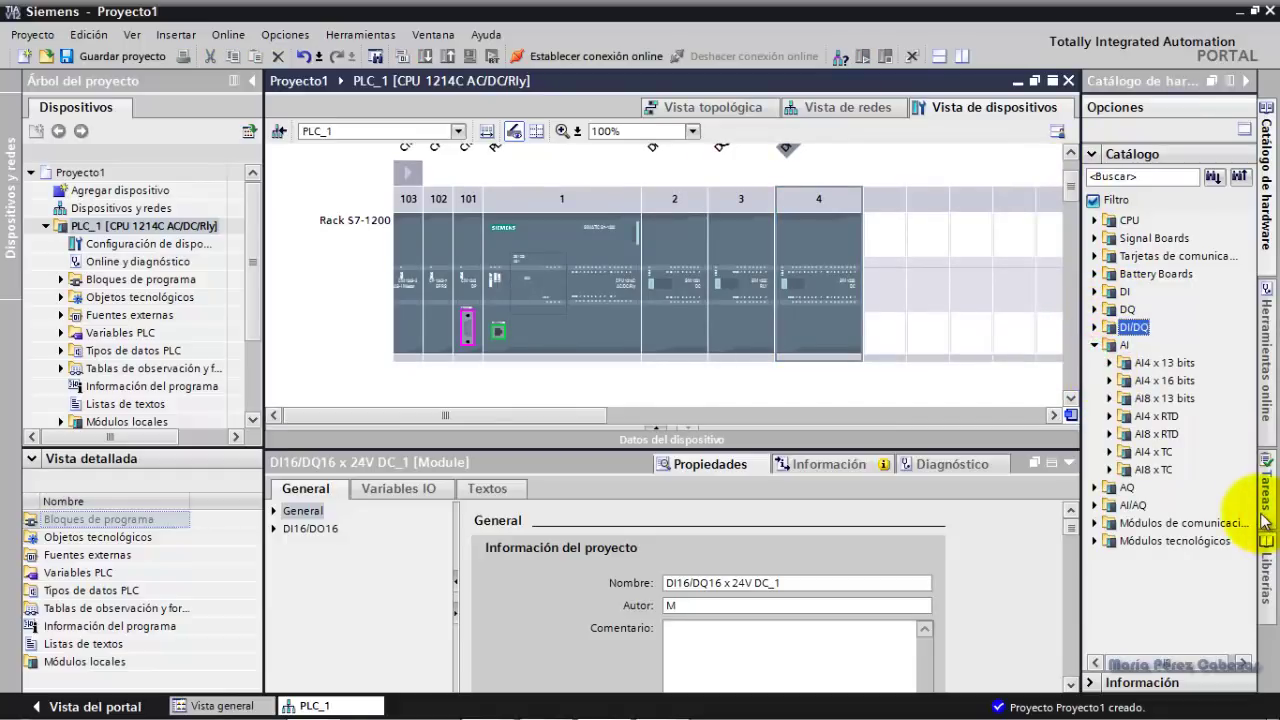
{"action": "left_click", "coordinate": [1110, 381]}
{"action": "double_click", "coordinate": [1195, 398]}
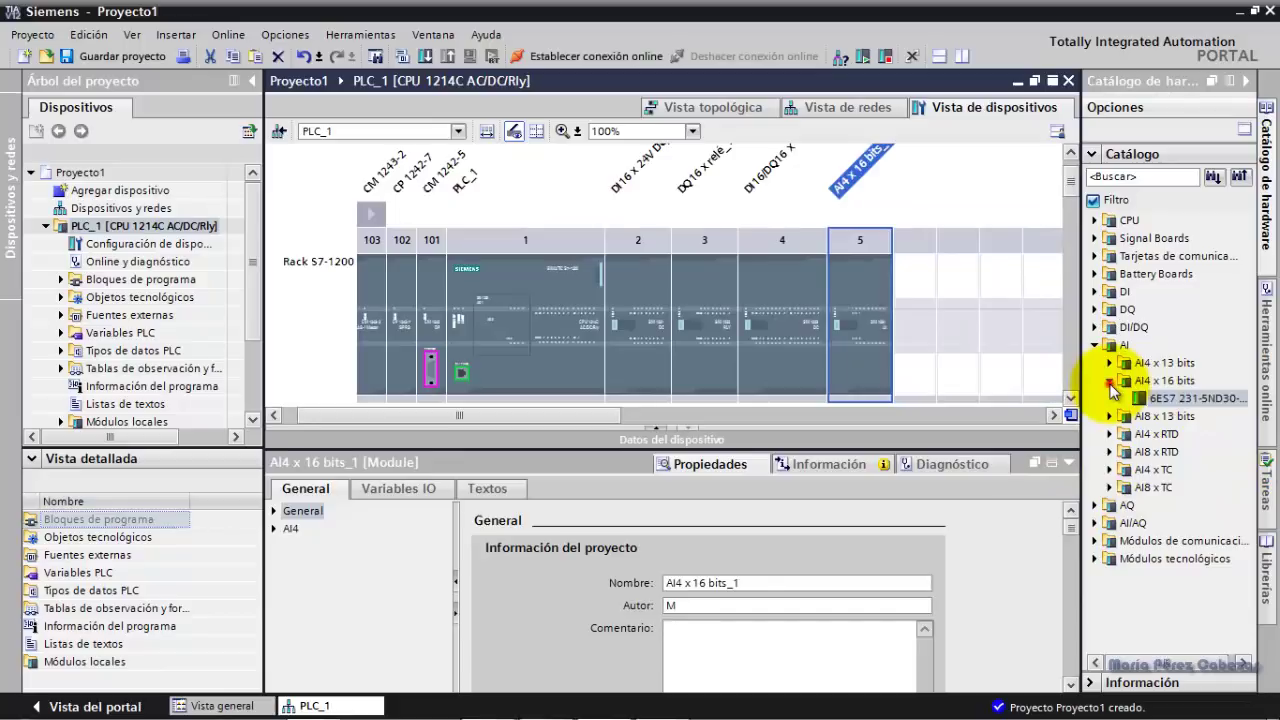
{"action": "left_click", "coordinate": [1110, 381]}
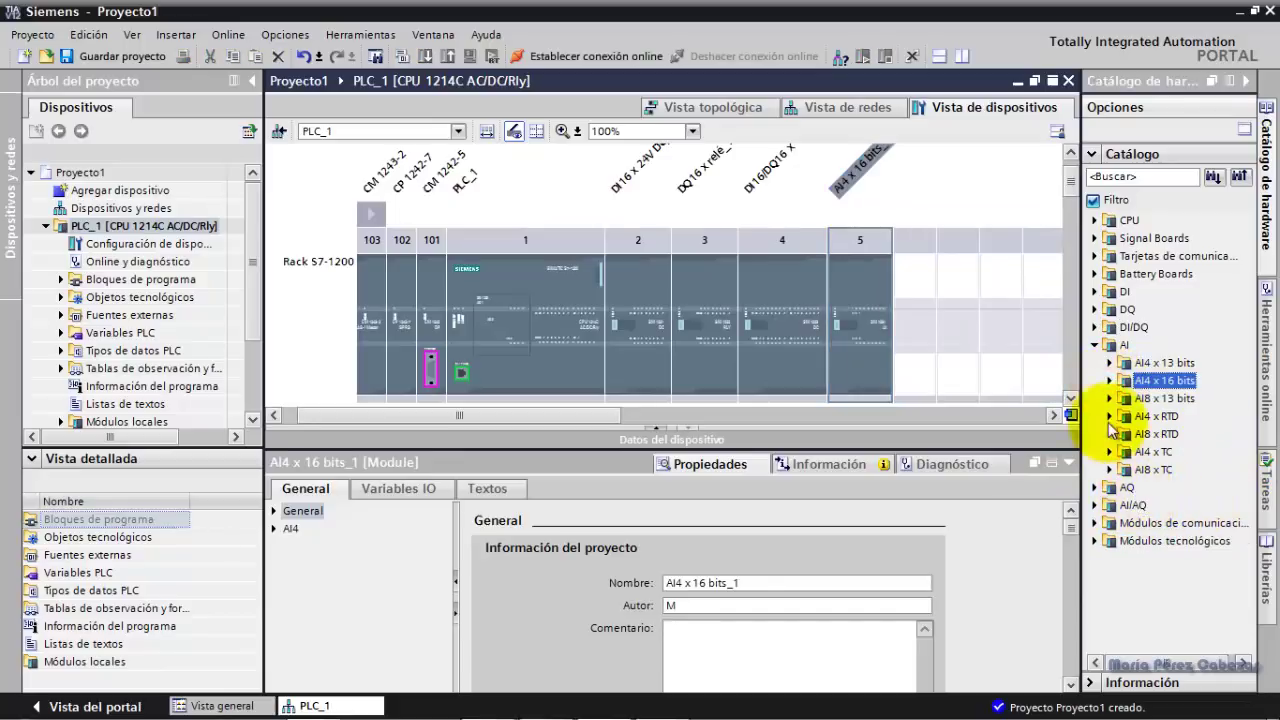
{"action": "left_click", "coordinate": [1096, 345]}
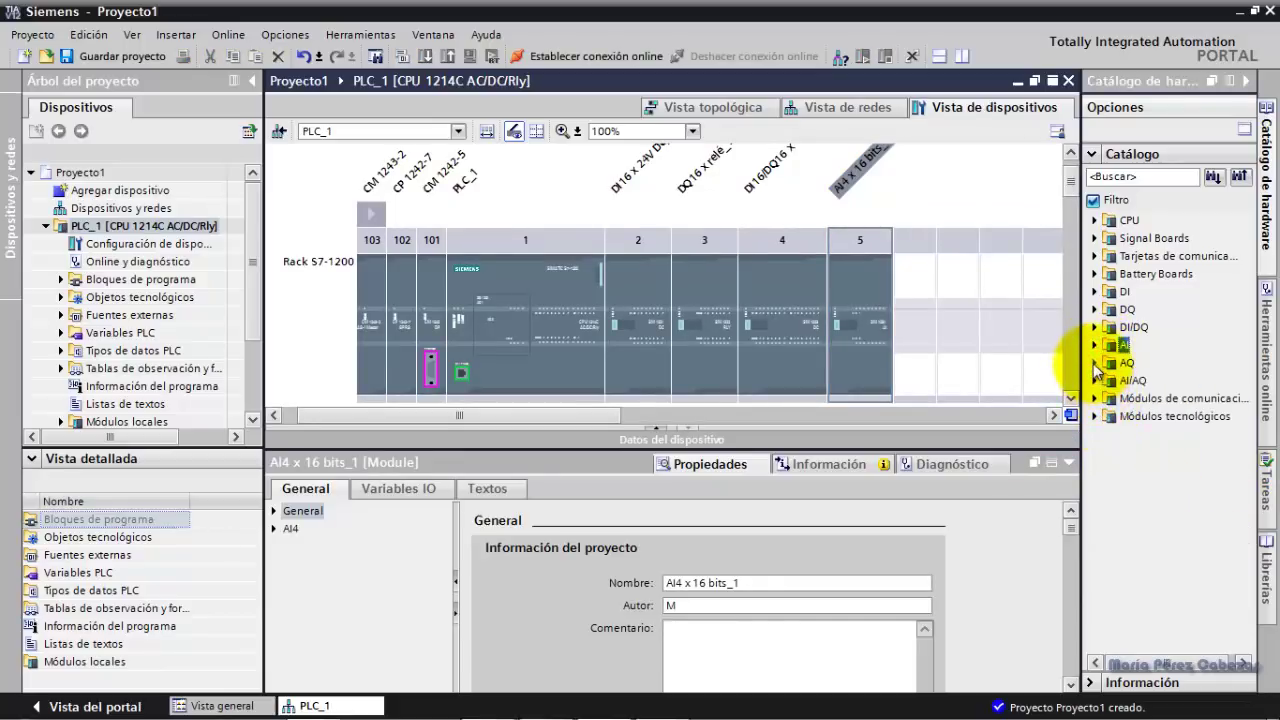
Add the AQ2 x 14 bits module 6ES7 232-4HB30 from the AQ catalog group to slot 6 of the rack.
{"action": "left_click", "coordinate": [1095, 363]}
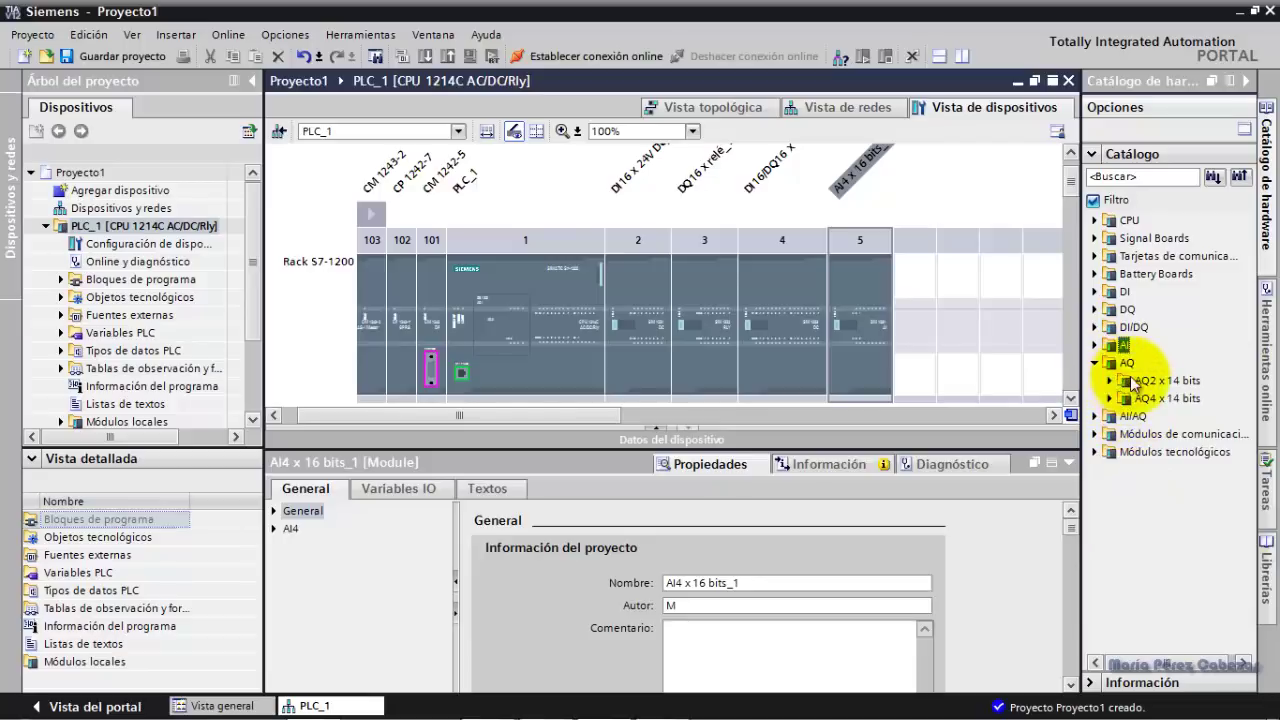
{"action": "left_click", "coordinate": [1112, 381]}
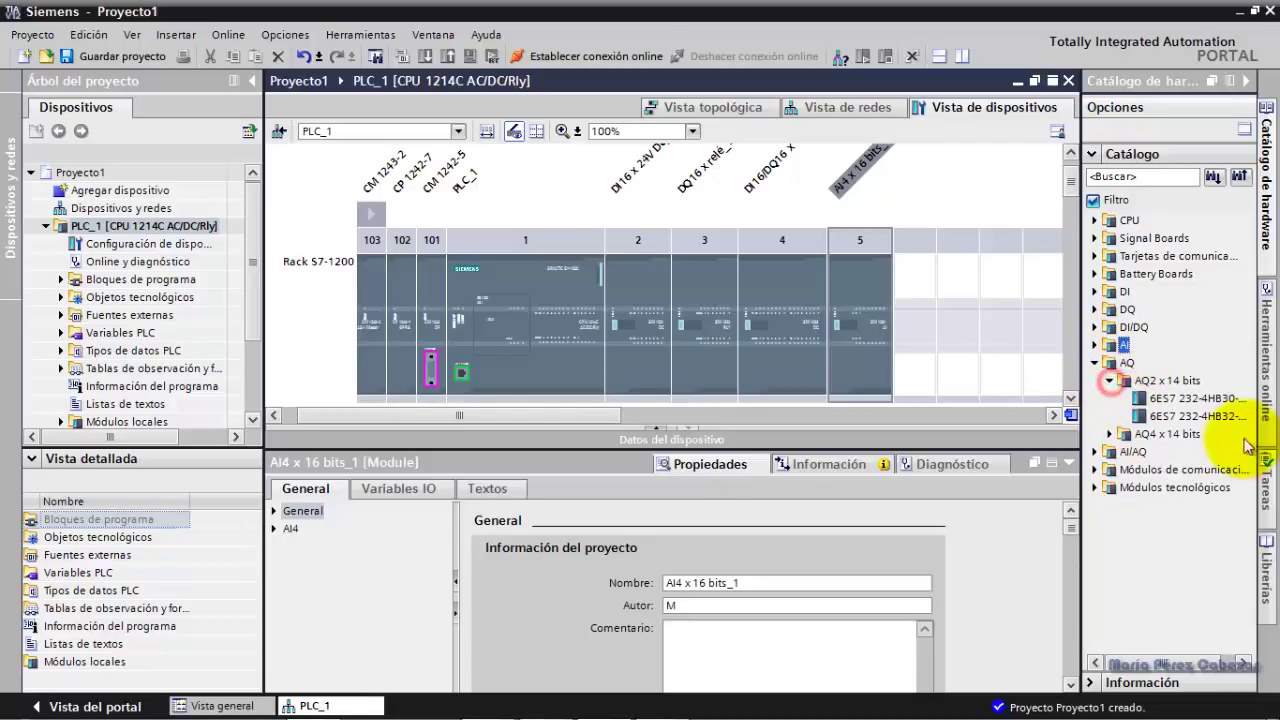
{"action": "left_click", "coordinate": [1207, 397]}
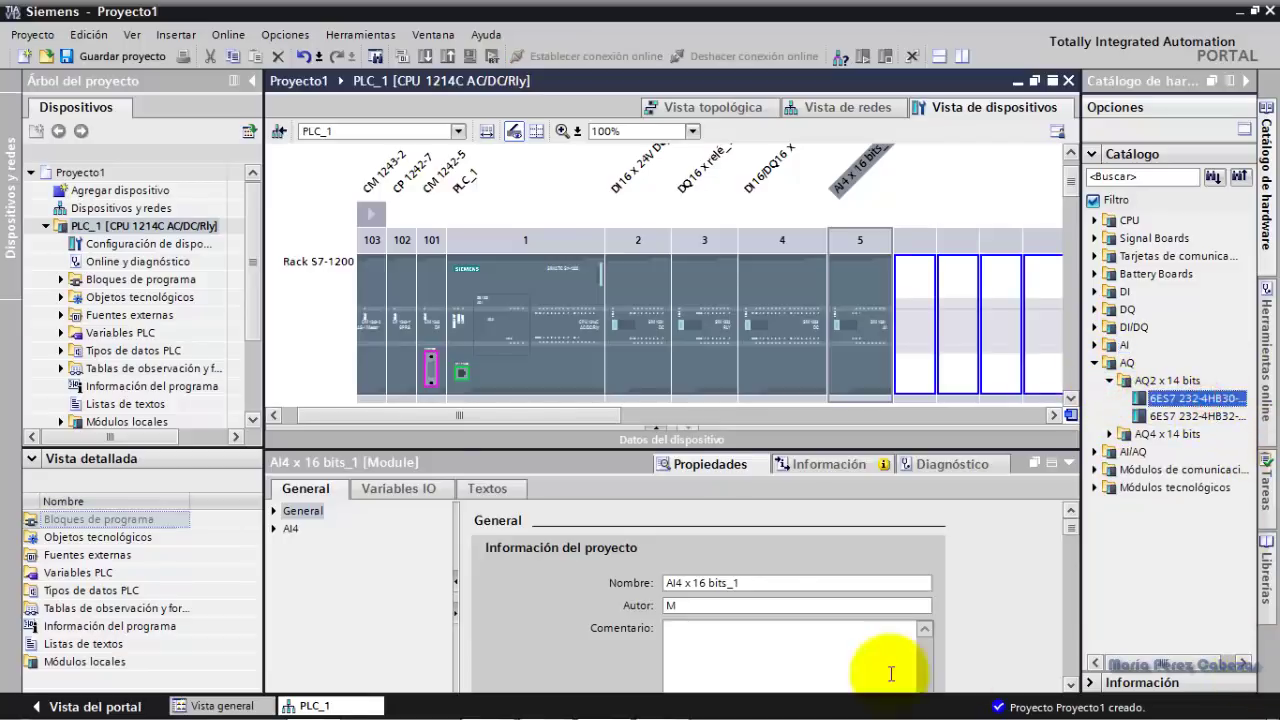
{"action": "left_click", "coordinate": [1163, 397]}
{"action": "double_click", "coordinate": [1163, 397]}
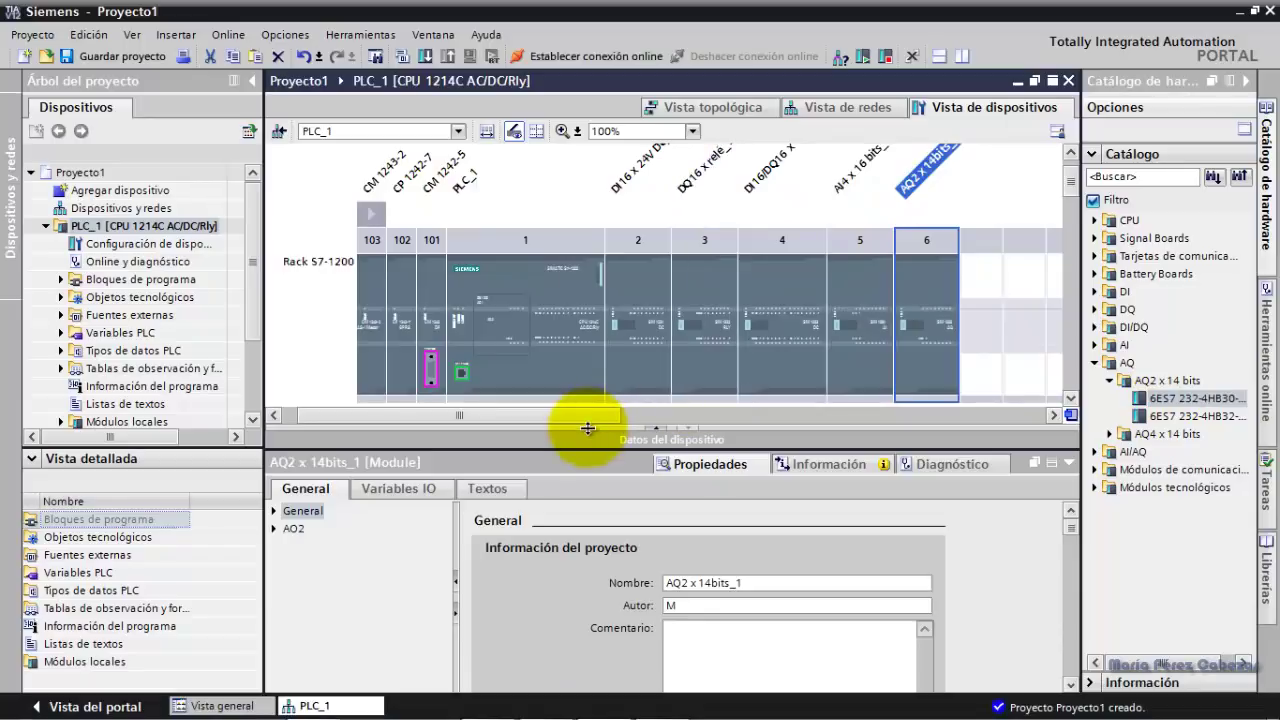
Delete the AQ2 x 14 bits module from slot 6 and the AI4 x 16 bits module from slot 5.
{"action": "left_click_drag", "start_coordinate": [587, 413], "coordinate": [518, 384]}
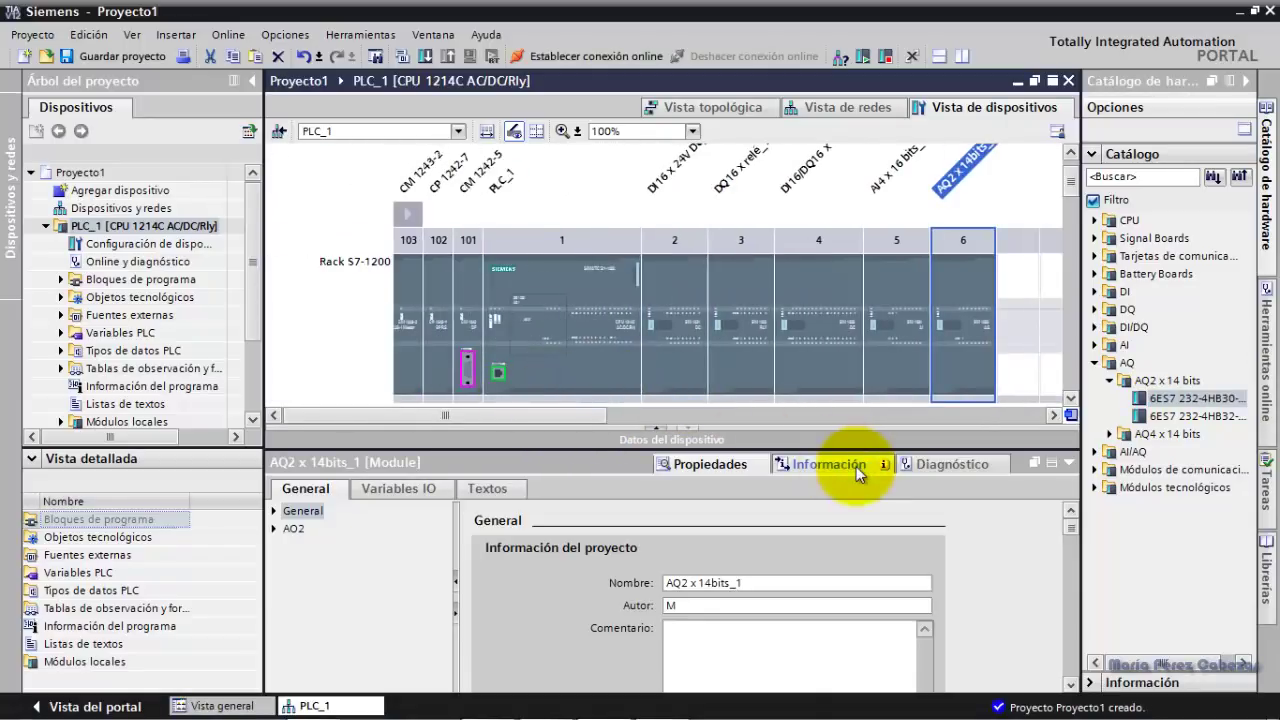
{"action": "left_click", "coordinate": [1071, 168]}
{"action": "scroll", "coordinate": [1075, 192], "scroll_direction": "down", "scroll_amount": 2}
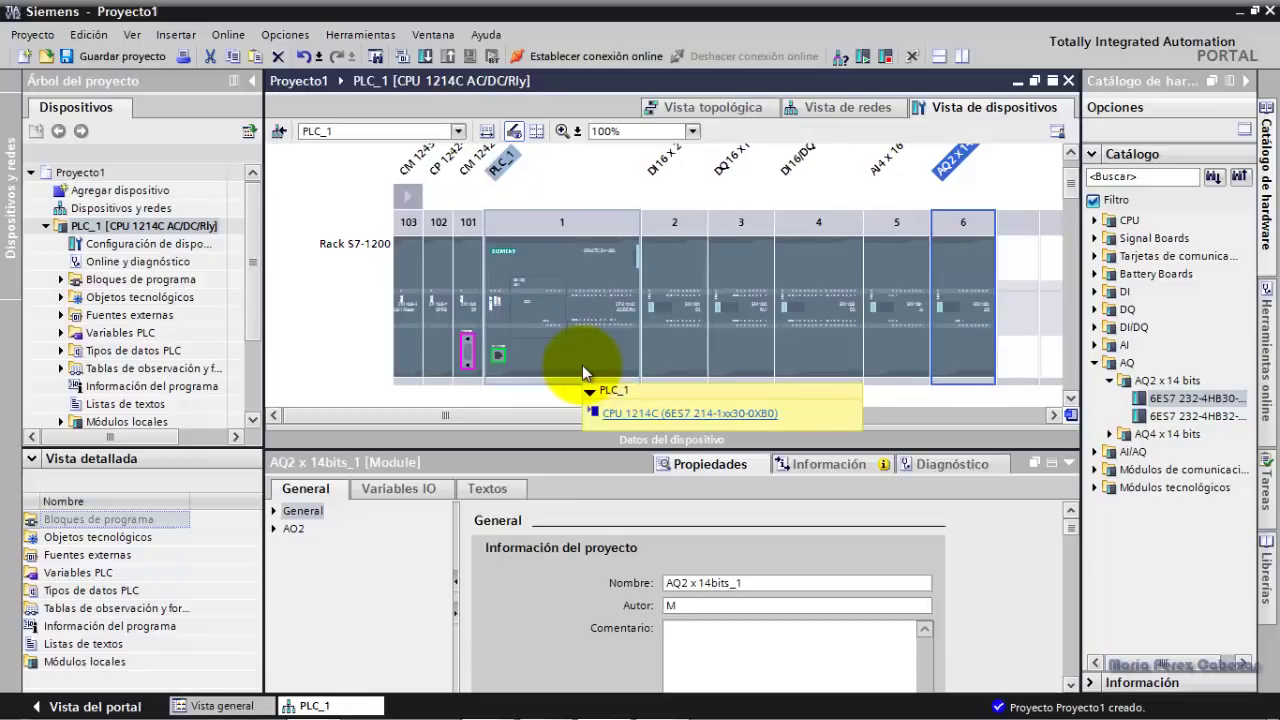
{"action": "right_click", "coordinate": [946, 278]}
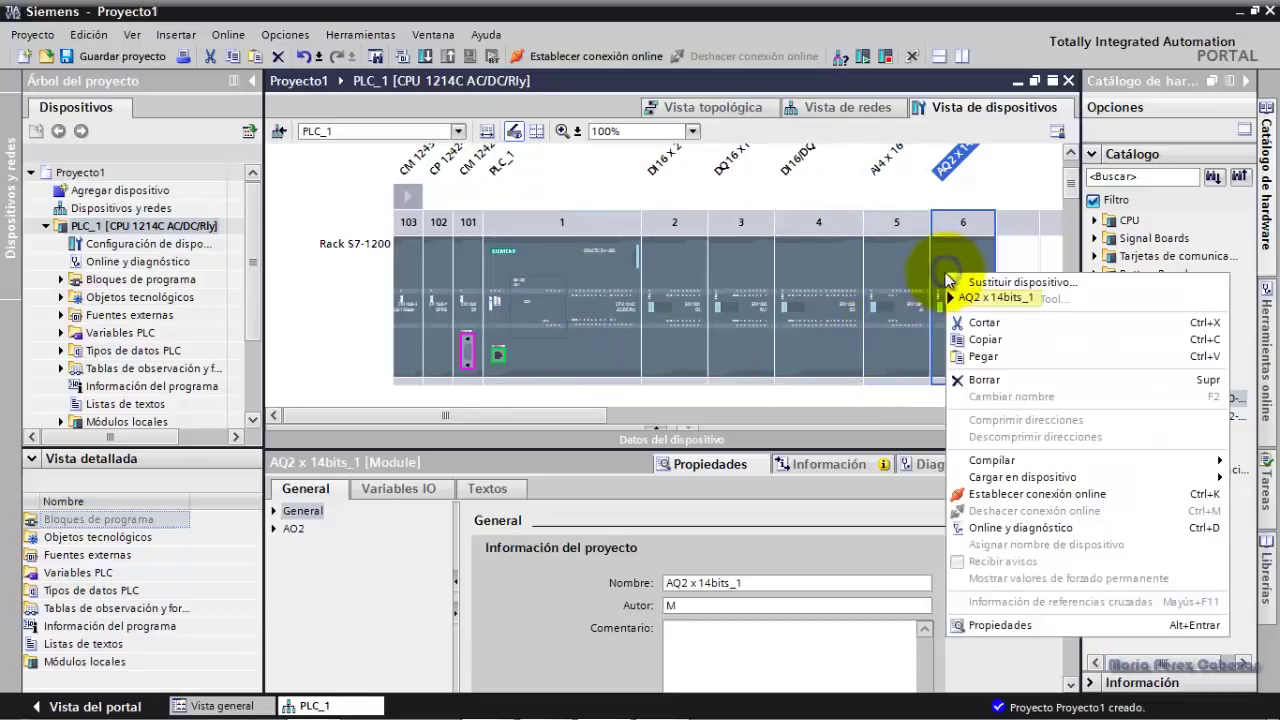
{"action": "left_click", "coordinate": [972, 379]}
{"action": "left_click", "coordinate": [749, 420]}
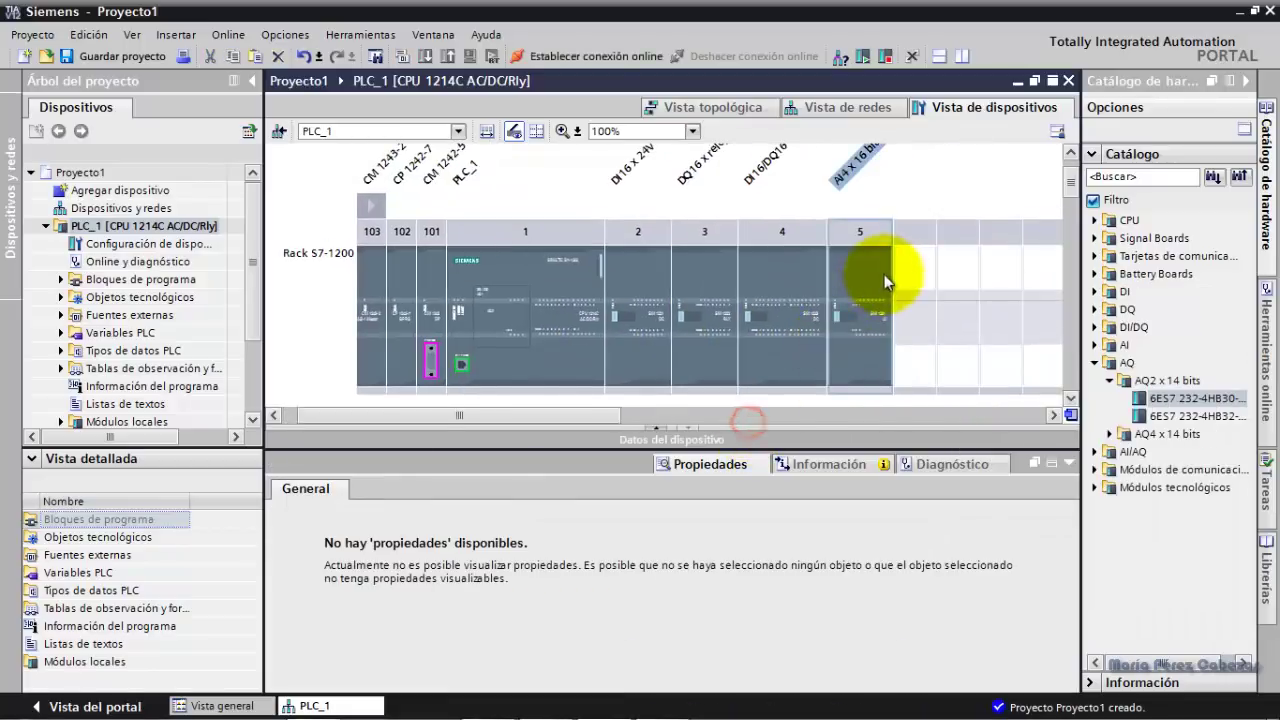
{"action": "right_click", "coordinate": [865, 281]}
{"action": "left_click", "coordinate": [882, 391]}
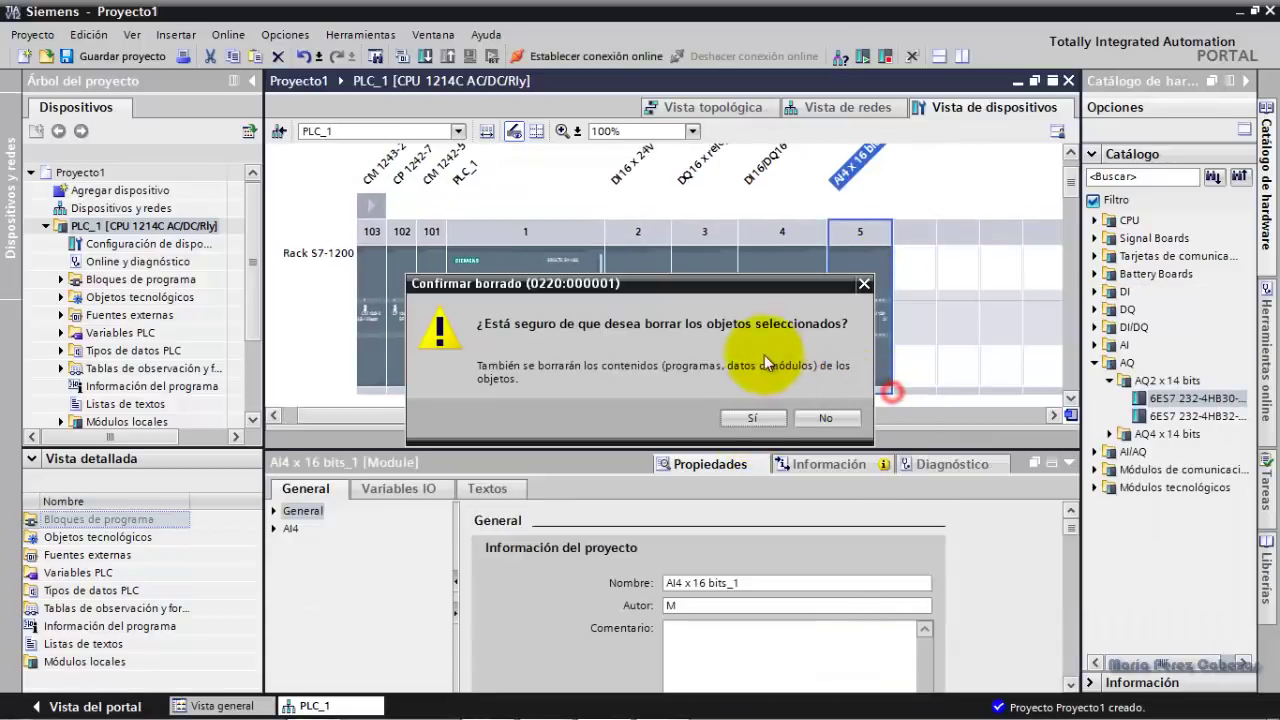
{"action": "left_click", "coordinate": [772, 419]}
Delete the DI16/DQ16 x 24V DC module from slot 4 and the DQ16 x relé module from slot 3.
{"action": "left_click", "coordinate": [795, 298]}
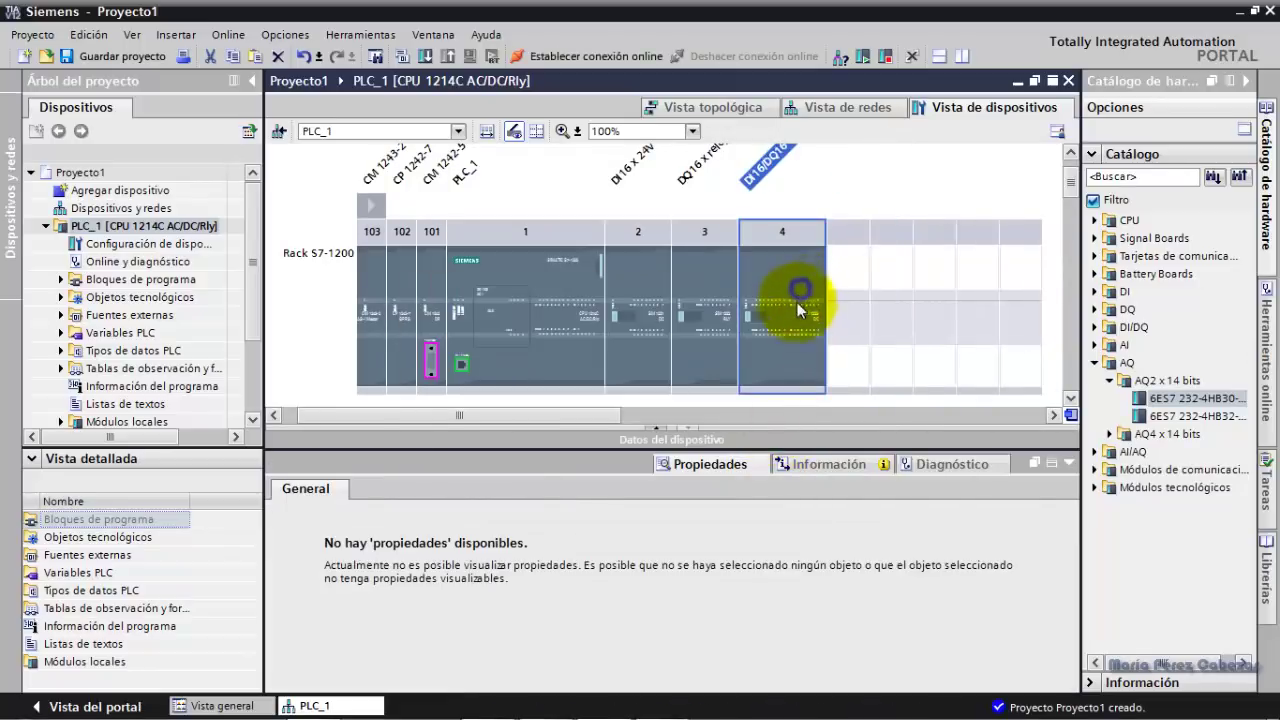
{"action": "right_click", "coordinate": [797, 305]}
{"action": "left_click", "coordinate": [827, 421]}
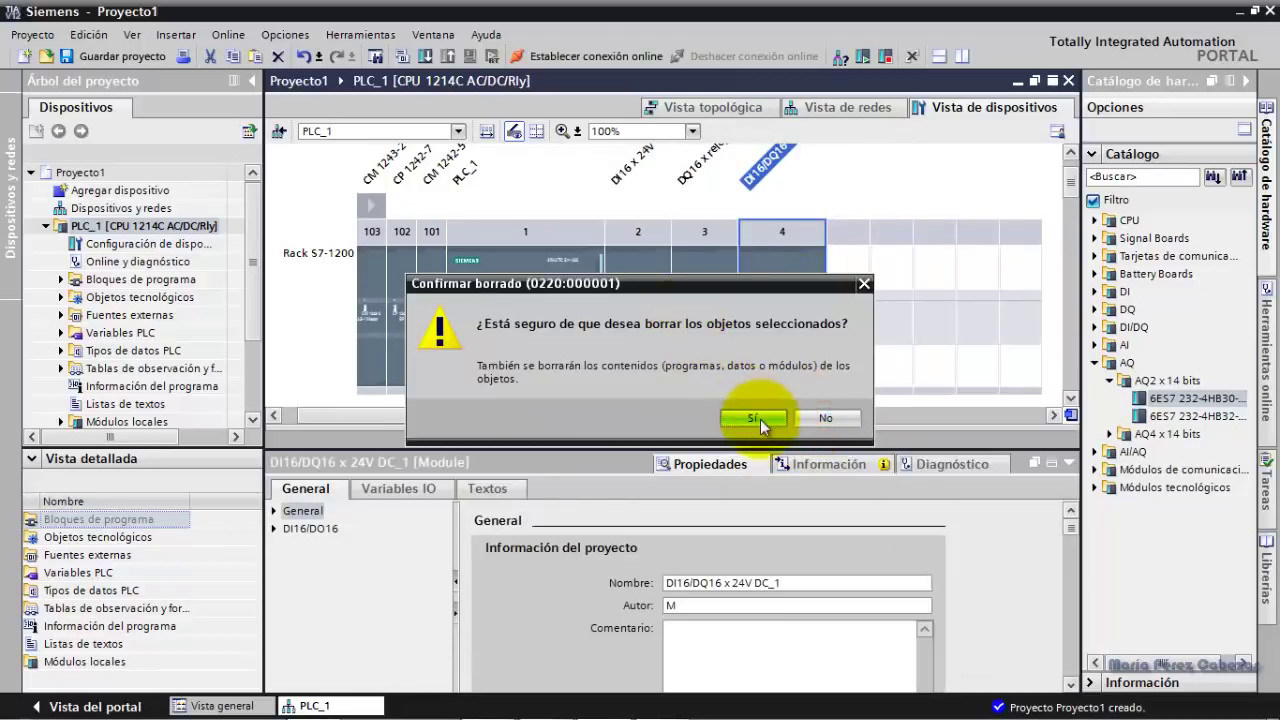
{"action": "left_click", "coordinate": [760, 419]}
{"action": "left_click", "coordinate": [697, 297]}
{"action": "right_click", "coordinate": [697, 297]}
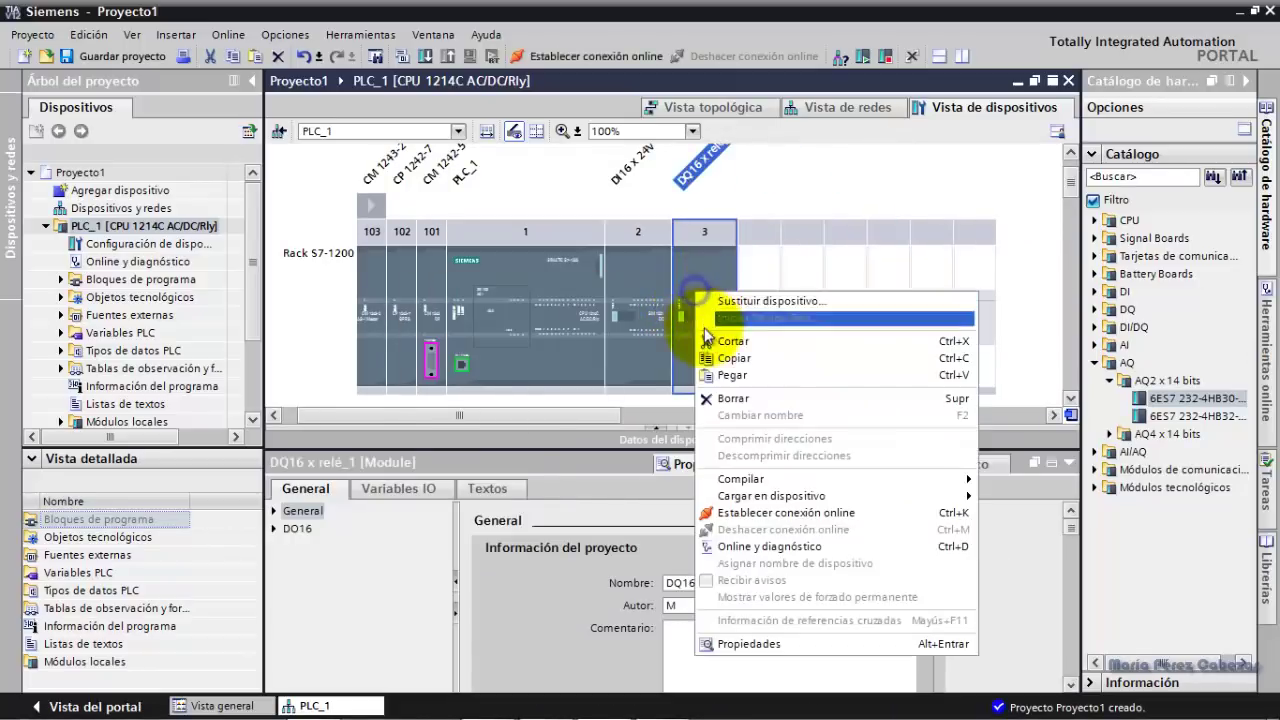
{"action": "left_click", "coordinate": [720, 404]}
{"action": "left_click", "coordinate": [753, 420]}
Delete the DI16 x 24V DC module from slot 2 of the rack.
{"action": "left_click", "coordinate": [646, 297]}
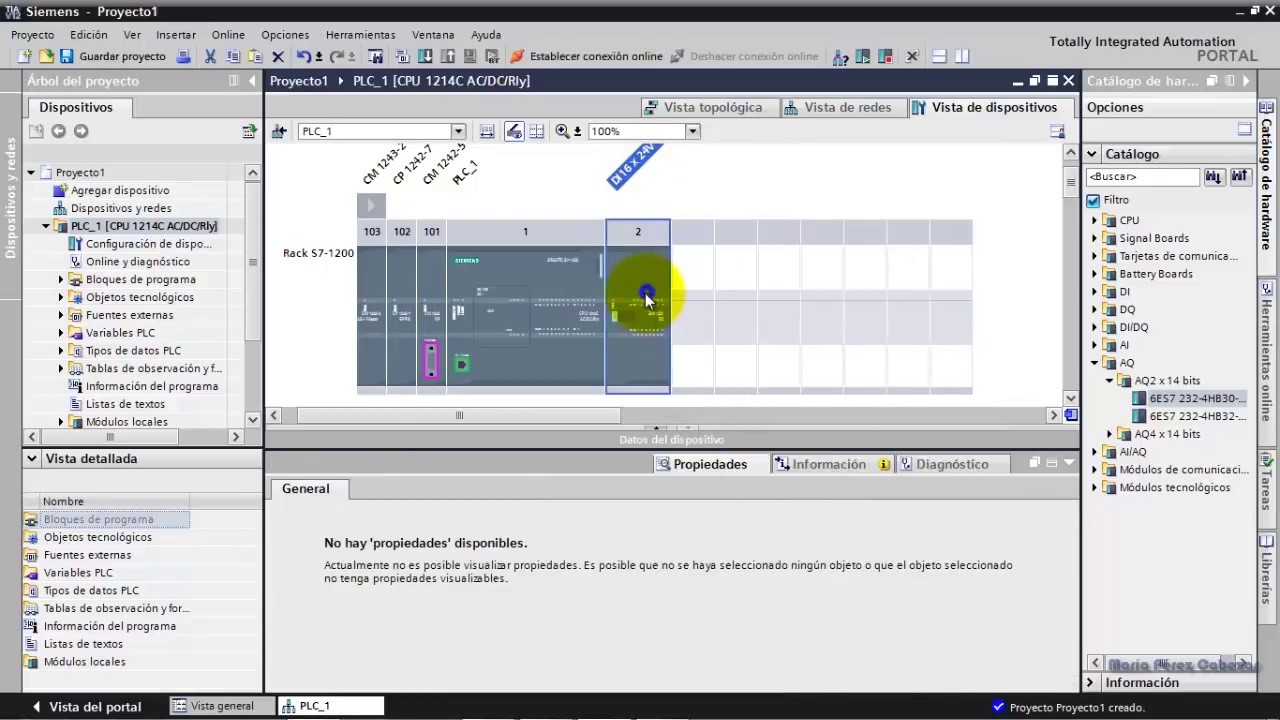
{"action": "right_click", "coordinate": [651, 296]}
{"action": "left_click", "coordinate": [689, 406]}
{"action": "left_click", "coordinate": [759, 417]}
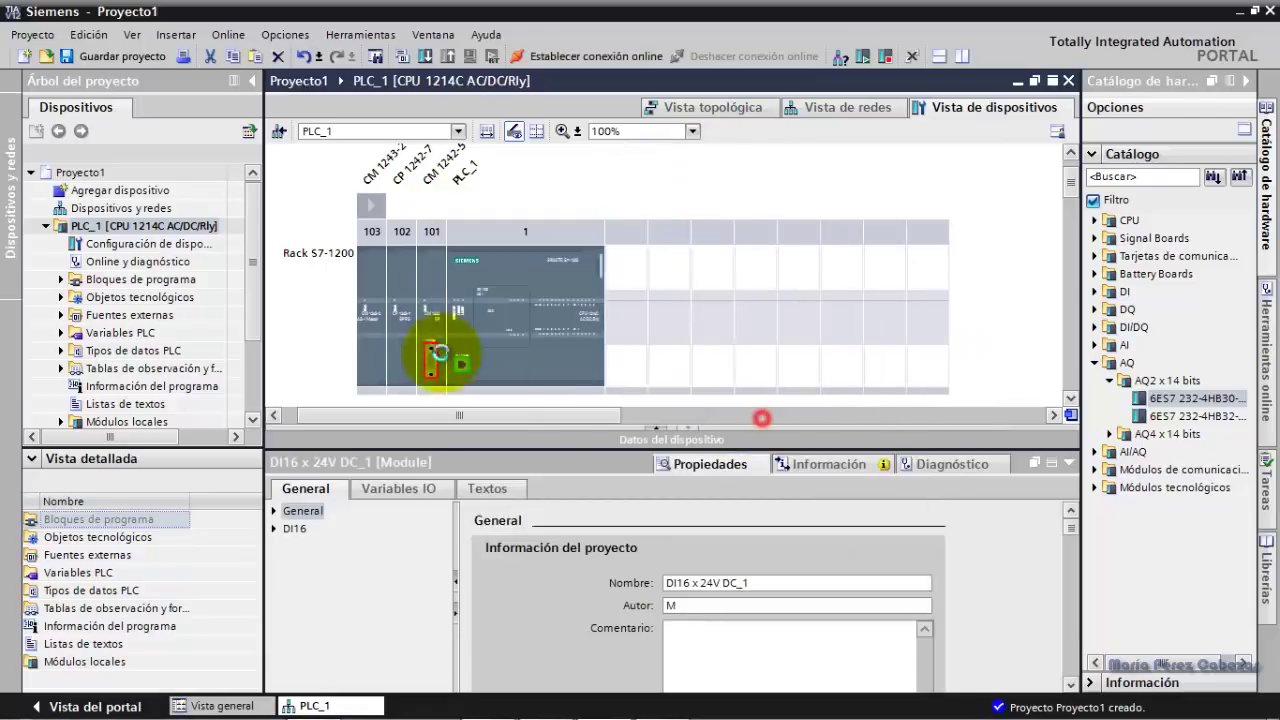
Delete the CM 1242-5 communication module from slot 101 and the CP 1242-7 module from slot 102.
{"action": "left_click", "coordinate": [425, 292]}
{"action": "right_click", "coordinate": [425, 292]}
{"action": "left_click", "coordinate": [468, 400]}
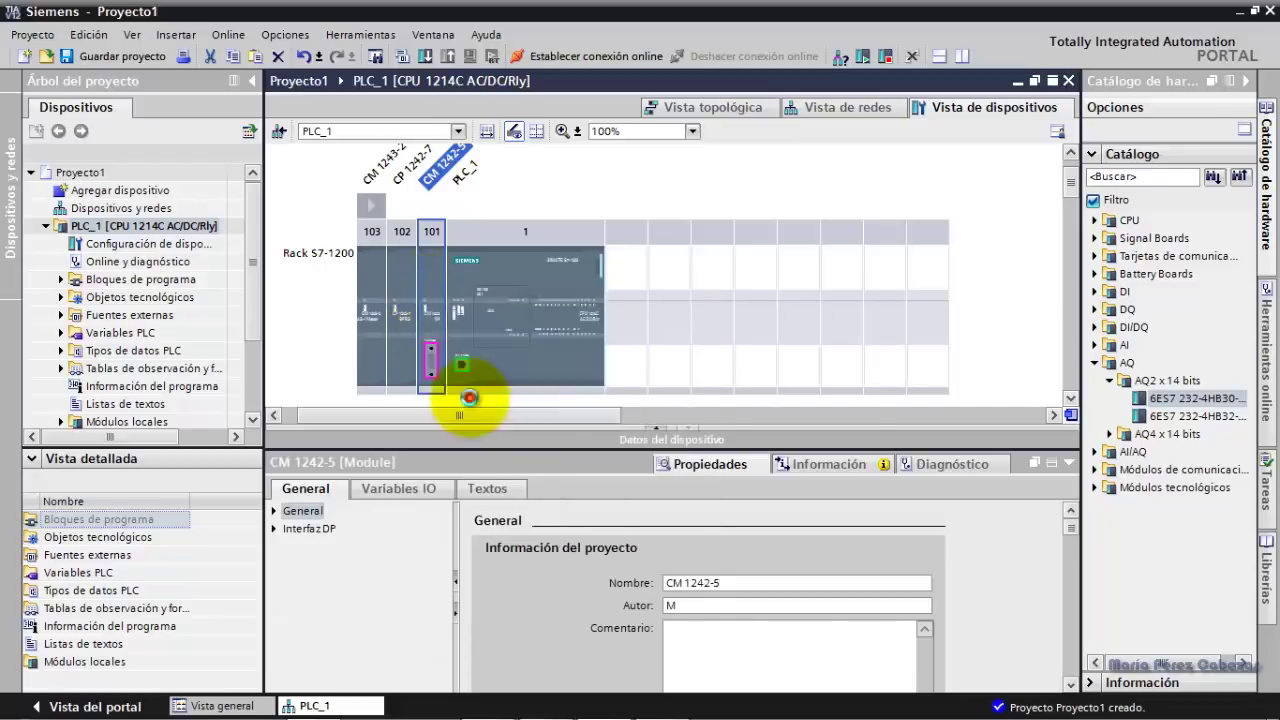
{"action": "left_click", "coordinate": [755, 418]}
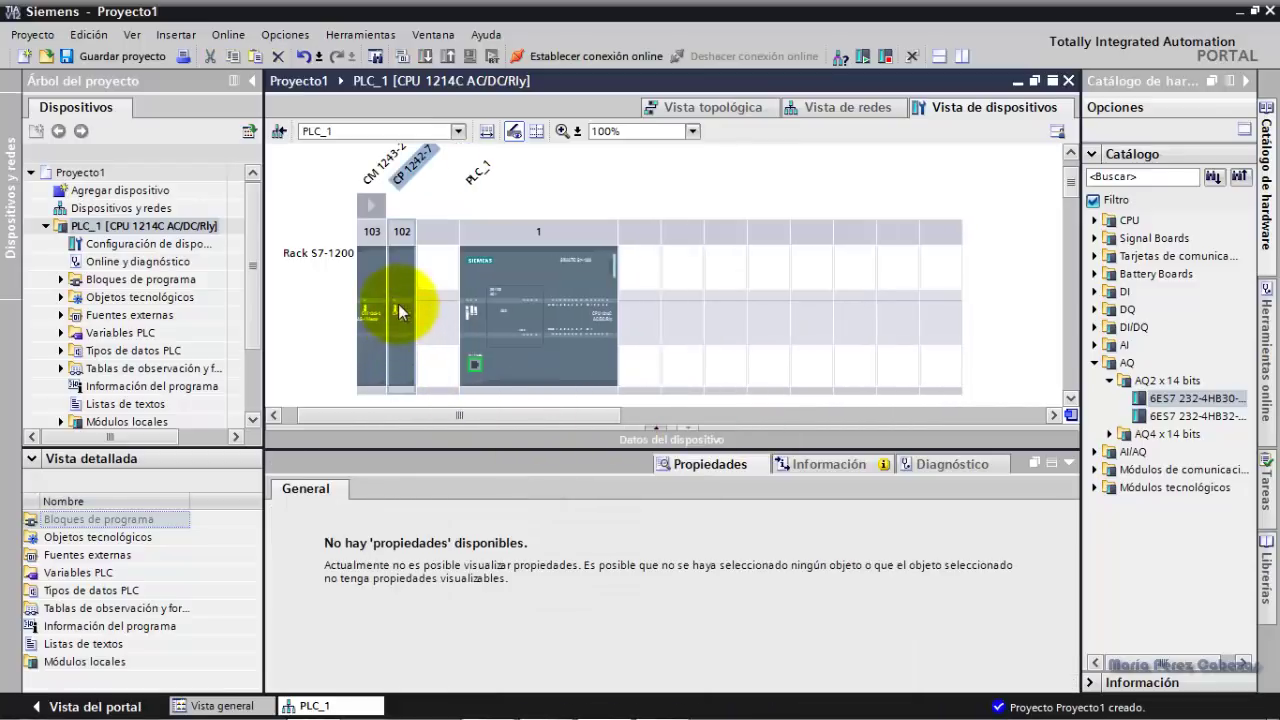
{"action": "left_click", "coordinate": [399, 302]}
{"action": "right_click", "coordinate": [399, 290]}
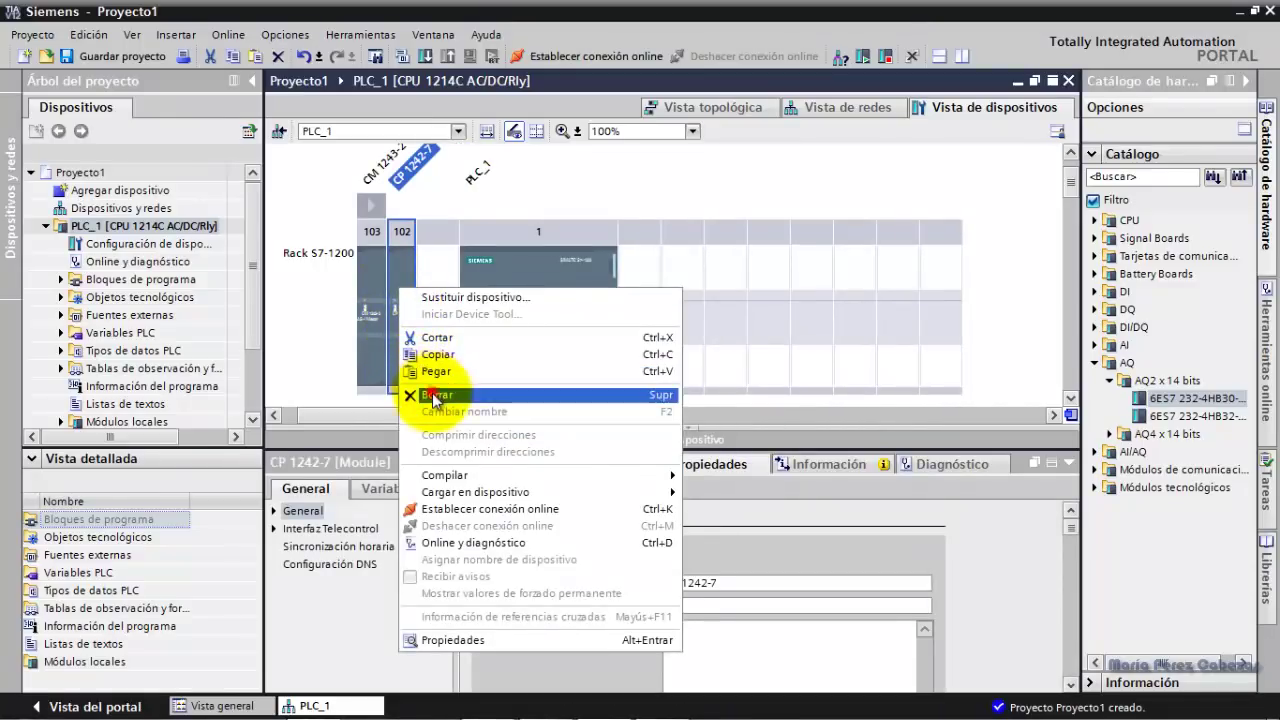
{"action": "left_click", "coordinate": [432, 394]}
{"action": "left_click", "coordinate": [742, 417]}
Delete the CM 1243-2 module from slot 103 and collapse communication slots 101 to 103.
{"action": "left_click", "coordinate": [372, 287]}
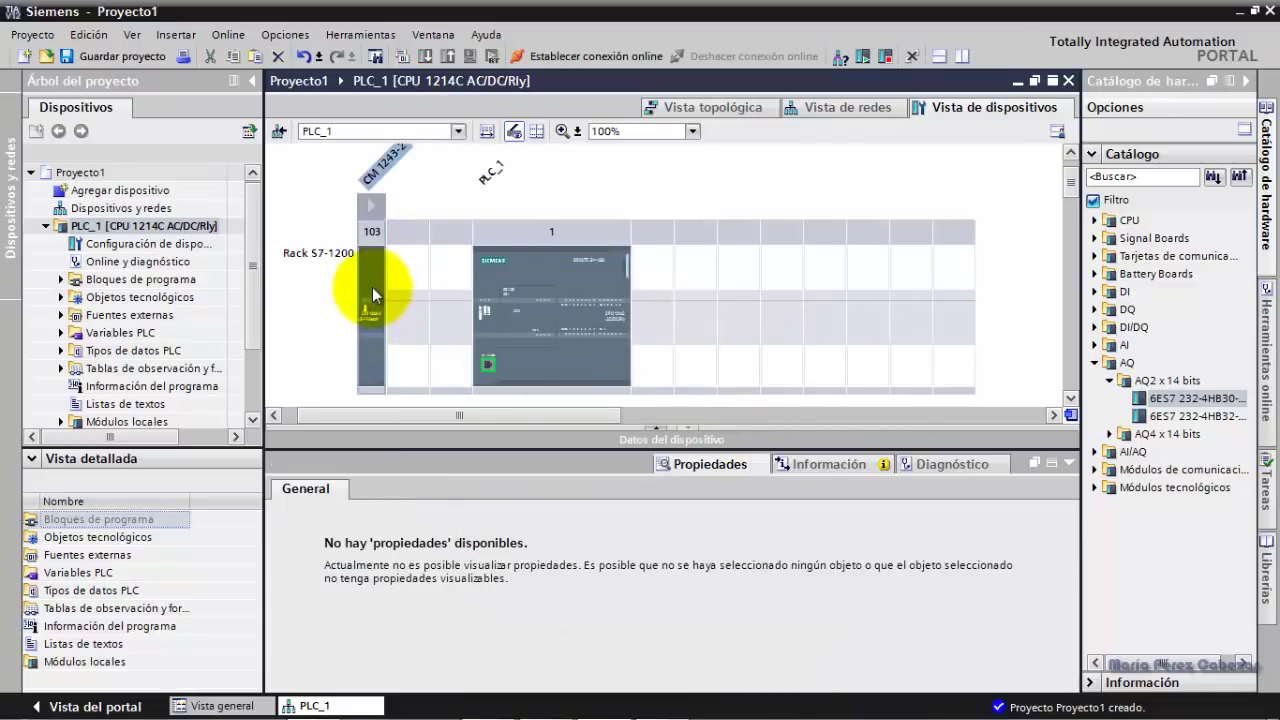
{"action": "right_click", "coordinate": [372, 287]}
{"action": "left_click", "coordinate": [420, 386]}
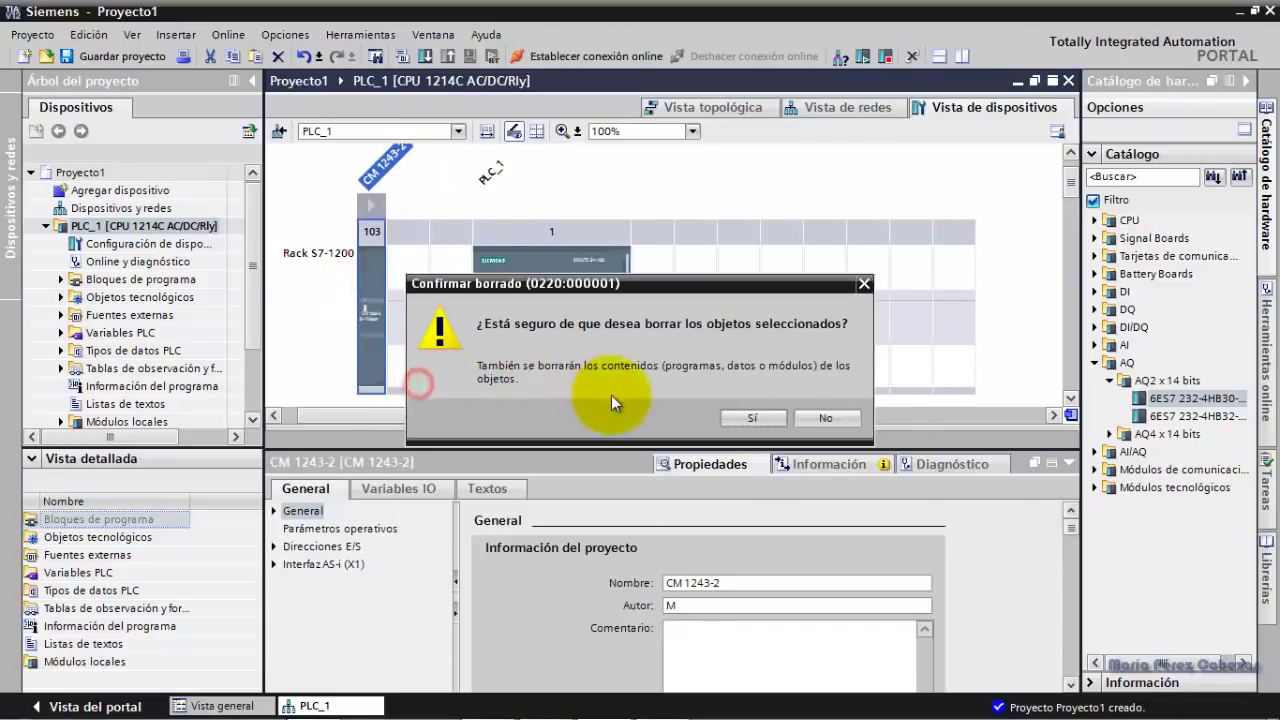
{"action": "left_click", "coordinate": [754, 414]}
{"action": "left_click", "coordinate": [372, 206]}
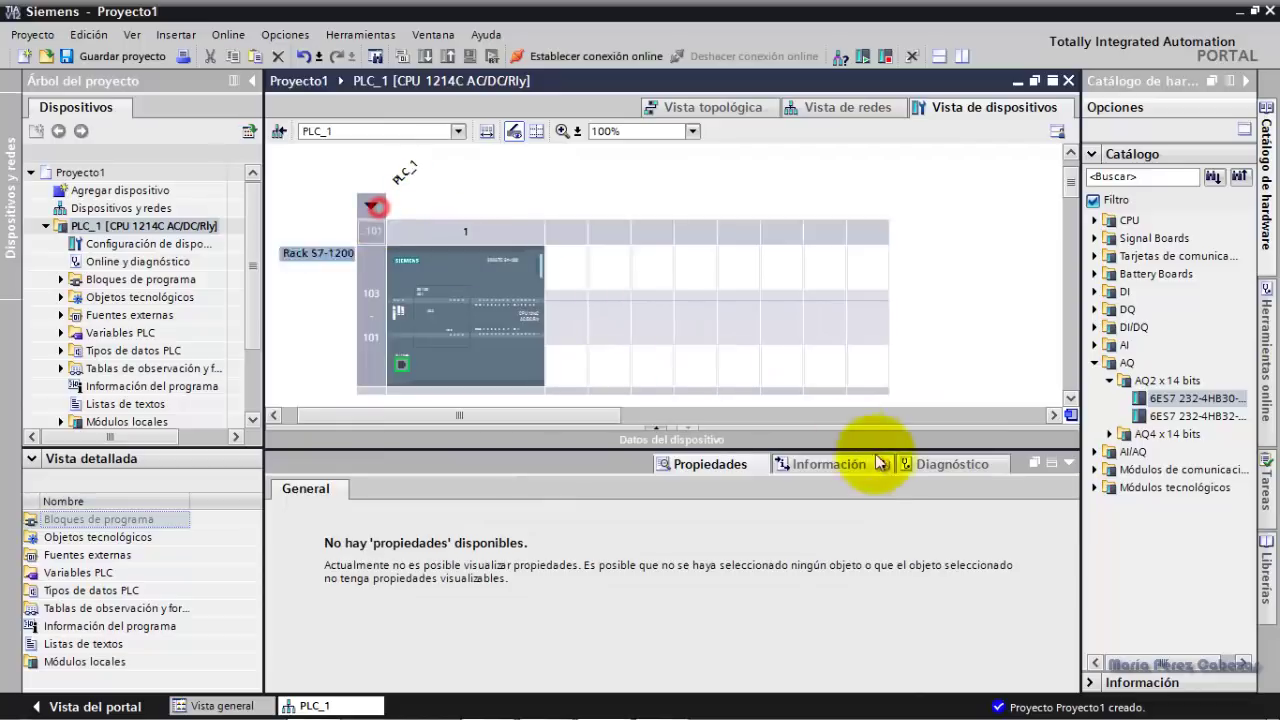
Look at PLC_1 in the topology view with its data table collapsed and in the network view, and return to the device view.
{"action": "mouse_move", "coordinate": [1066, 189]}
{"action": "left_mouse_down"}
{"action": "mouse_move", "coordinate": [1065, 171]}
{"action": "mouse_move", "coordinate": [1073, 201]}
{"action": "mouse_move", "coordinate": [1074, 182]}
{"action": "left_mouse_up"}
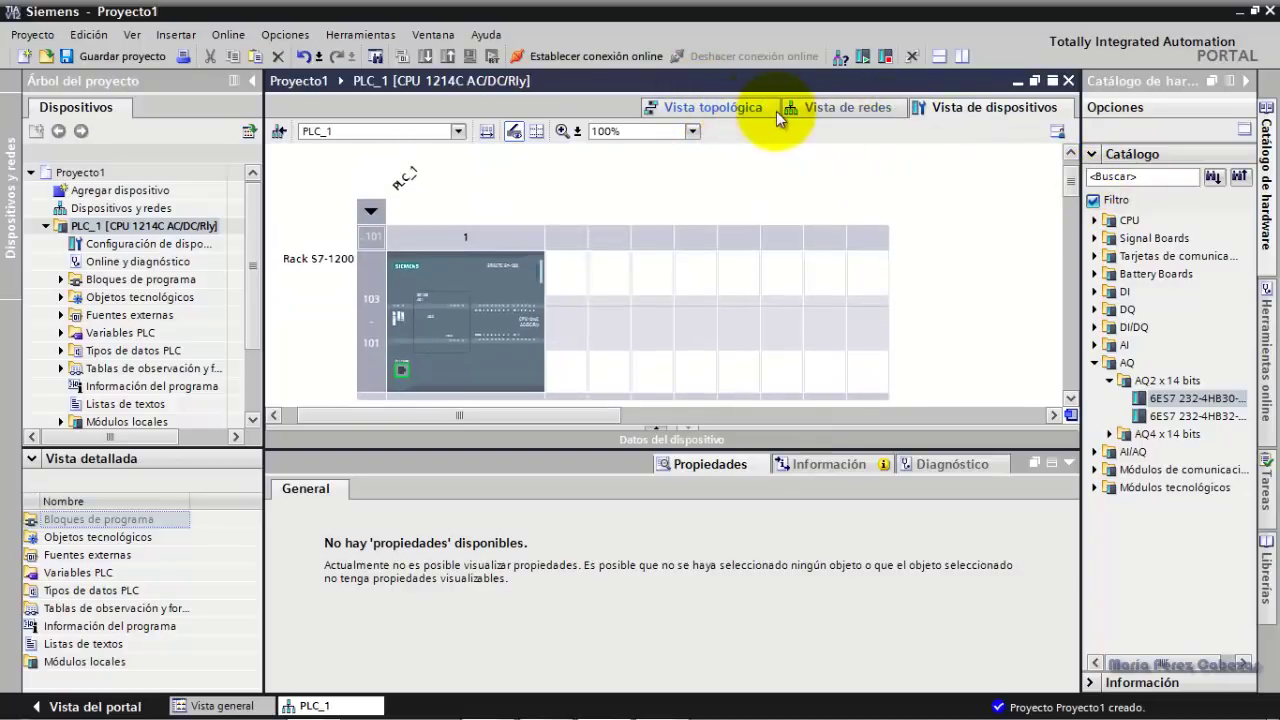
{"action": "left_click", "coordinate": [726, 106]}
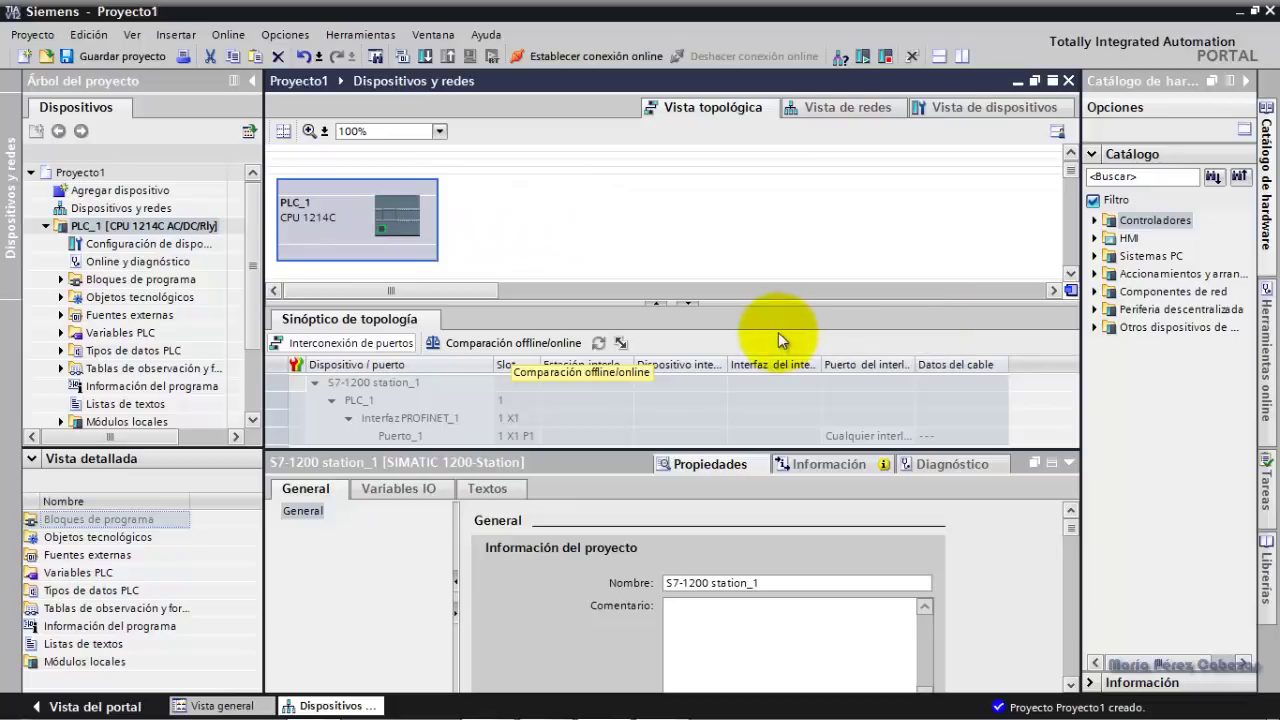
{"action": "left_click", "coordinate": [687, 302]}
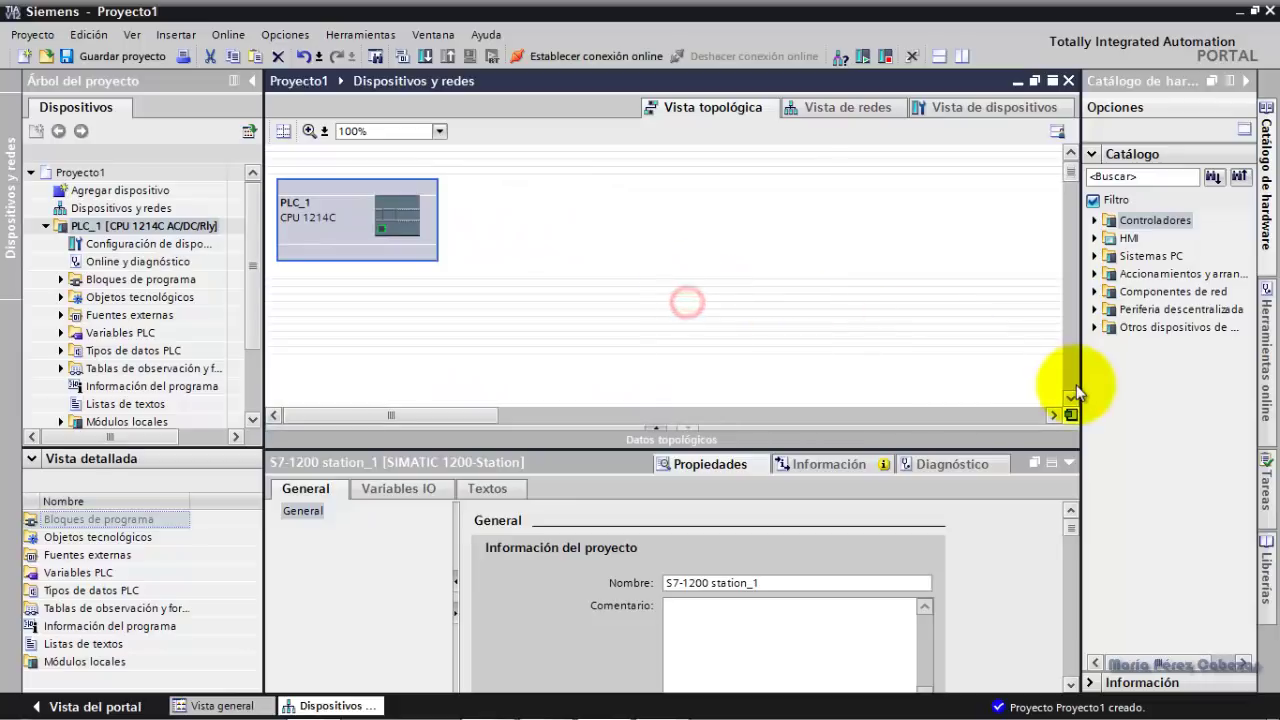
{"action": "left_click", "coordinate": [837, 110]}
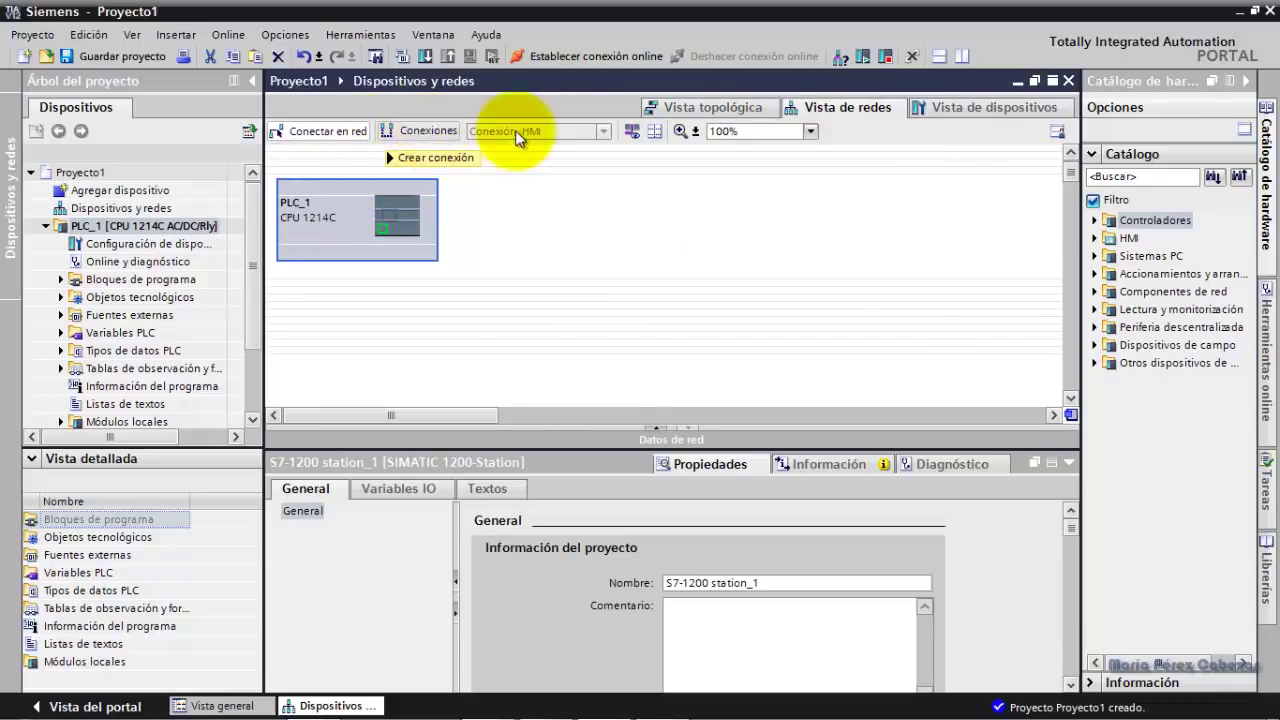
{"action": "left_click", "coordinate": [960, 110]}
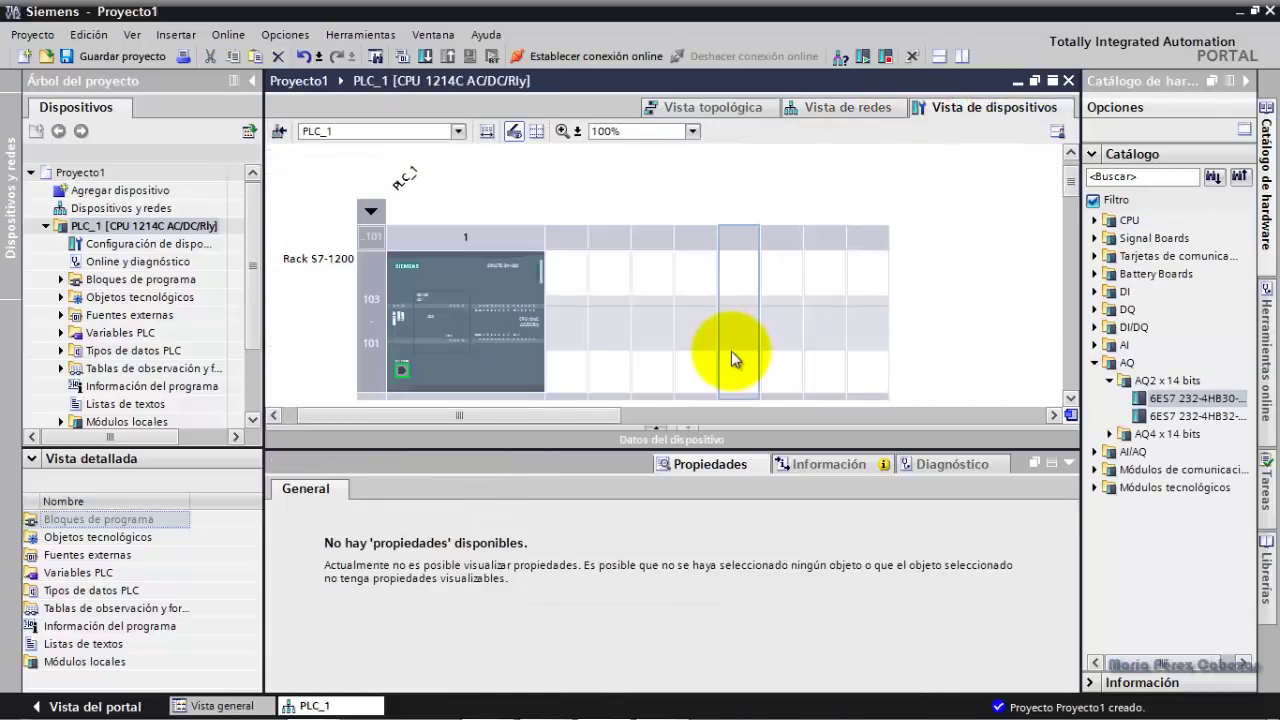
In the topology view, unfold Controladores, SIMATIC S7-1200 and CPU in the catalog to view the available CPUs.
{"action": "left_click", "coordinate": [709, 106]}
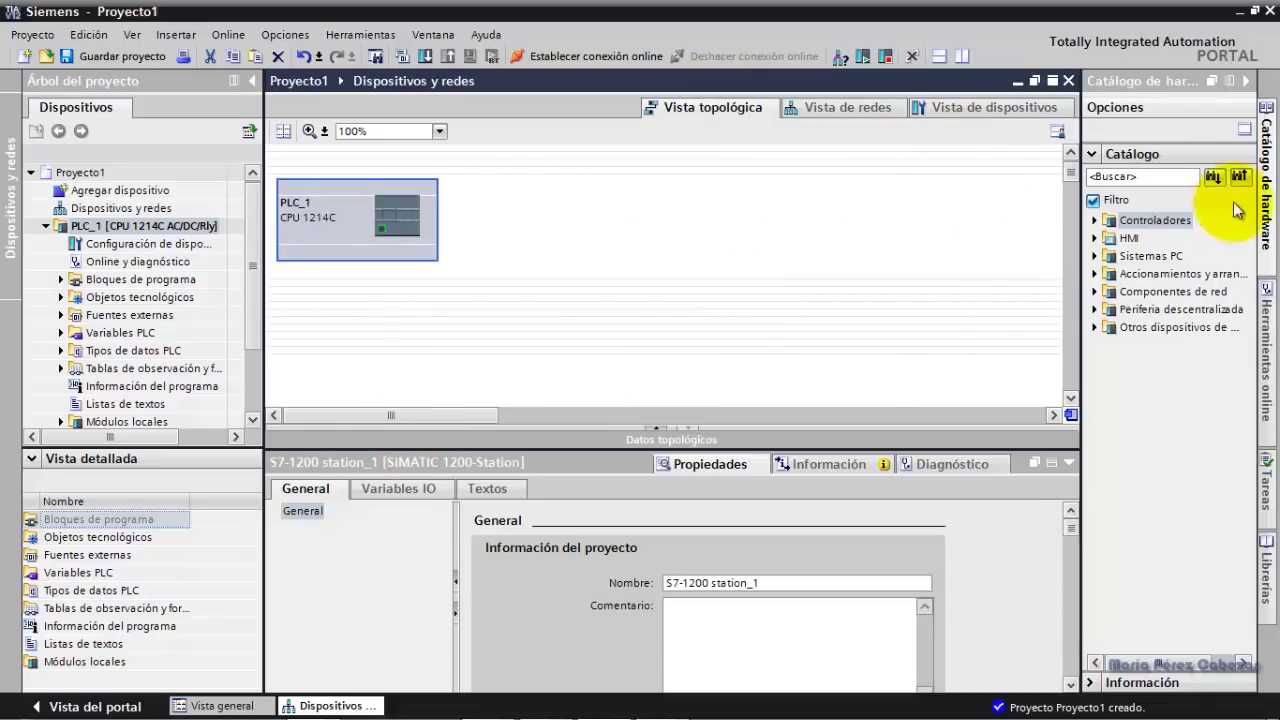
{"action": "left_click", "coordinate": [1094, 220]}
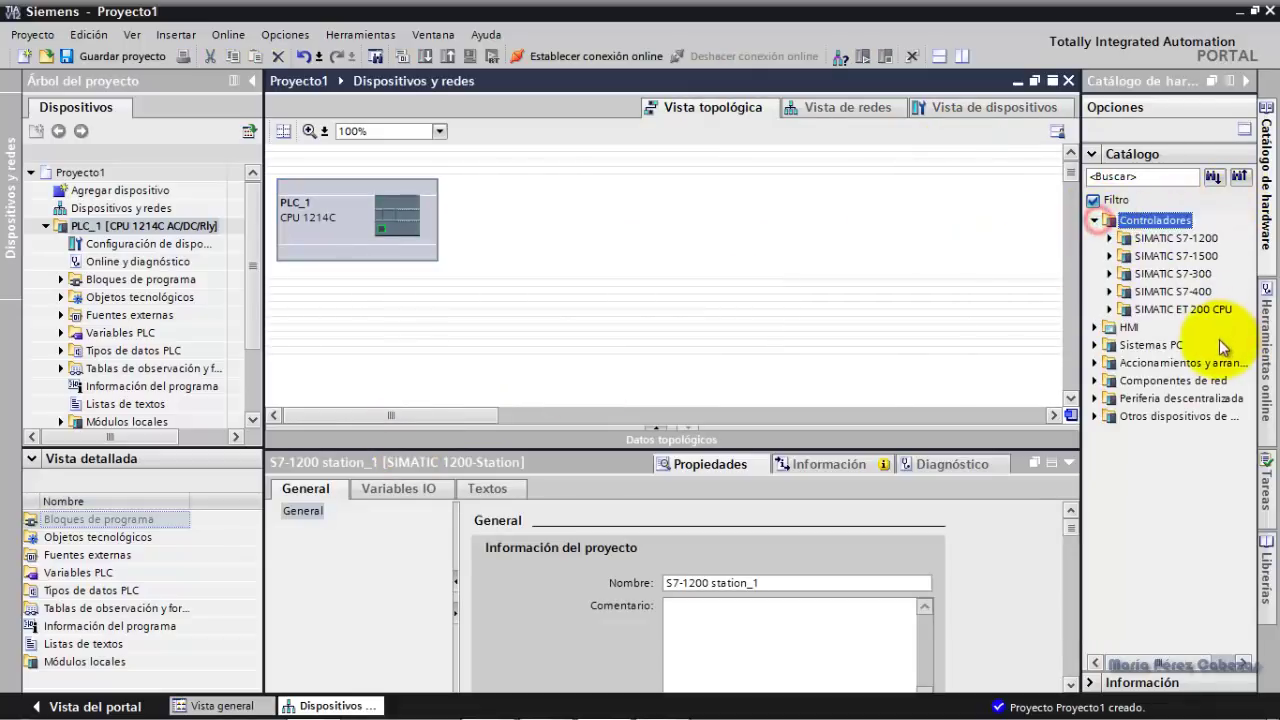
{"action": "left_click", "coordinate": [1109, 238]}
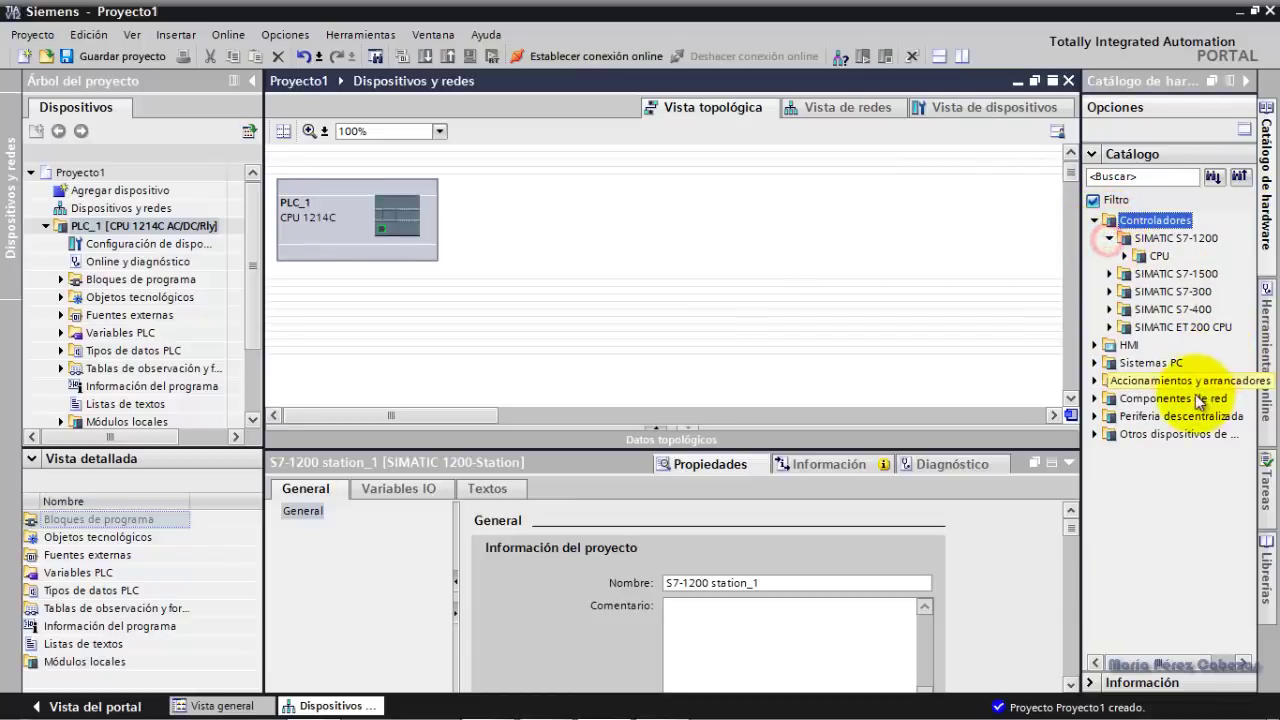
{"action": "left_click", "coordinate": [1124, 256]}
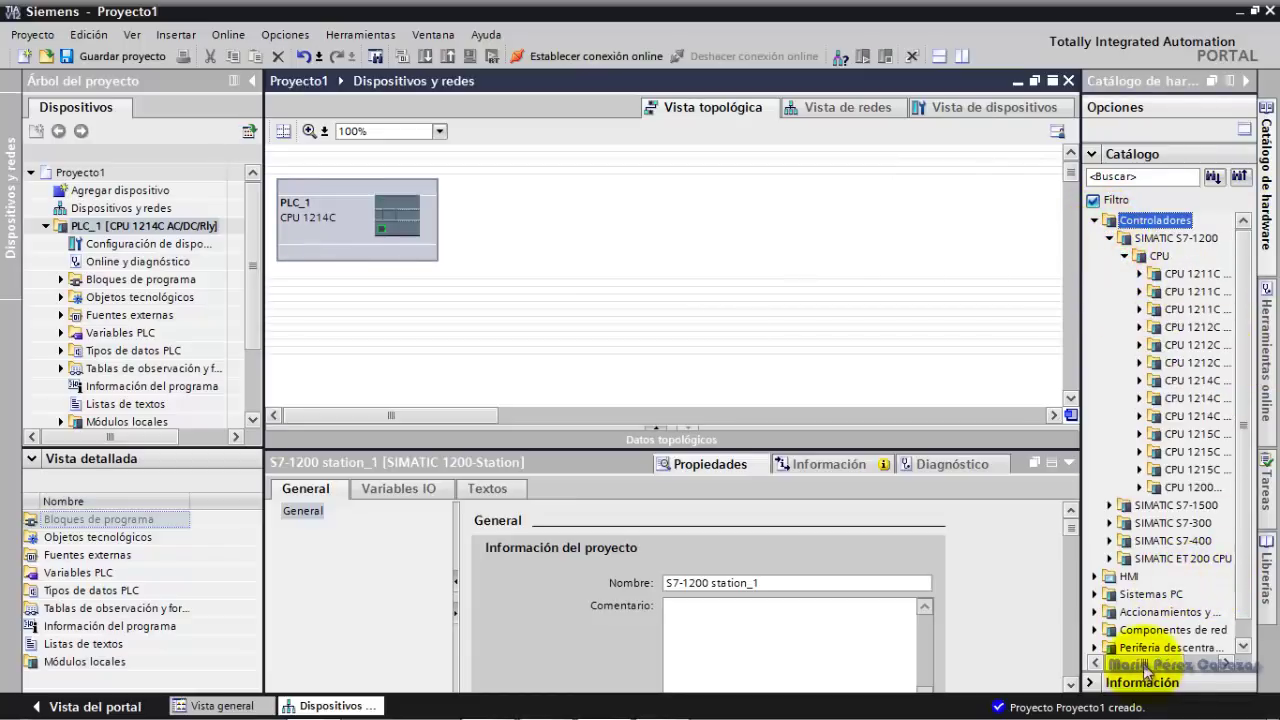
View the full names of the S7-1200 CPUs in the hardware catalog and fold the SIMATIC S7-1200 branch.
{"action": "mouse_move", "coordinate": [1143, 664]}
{"action": "left_mouse_down"}
{"action": "mouse_move", "coordinate": [1194, 666]}
{"action": "mouse_move", "coordinate": [1164, 668]}
{"action": "left_mouse_up"}
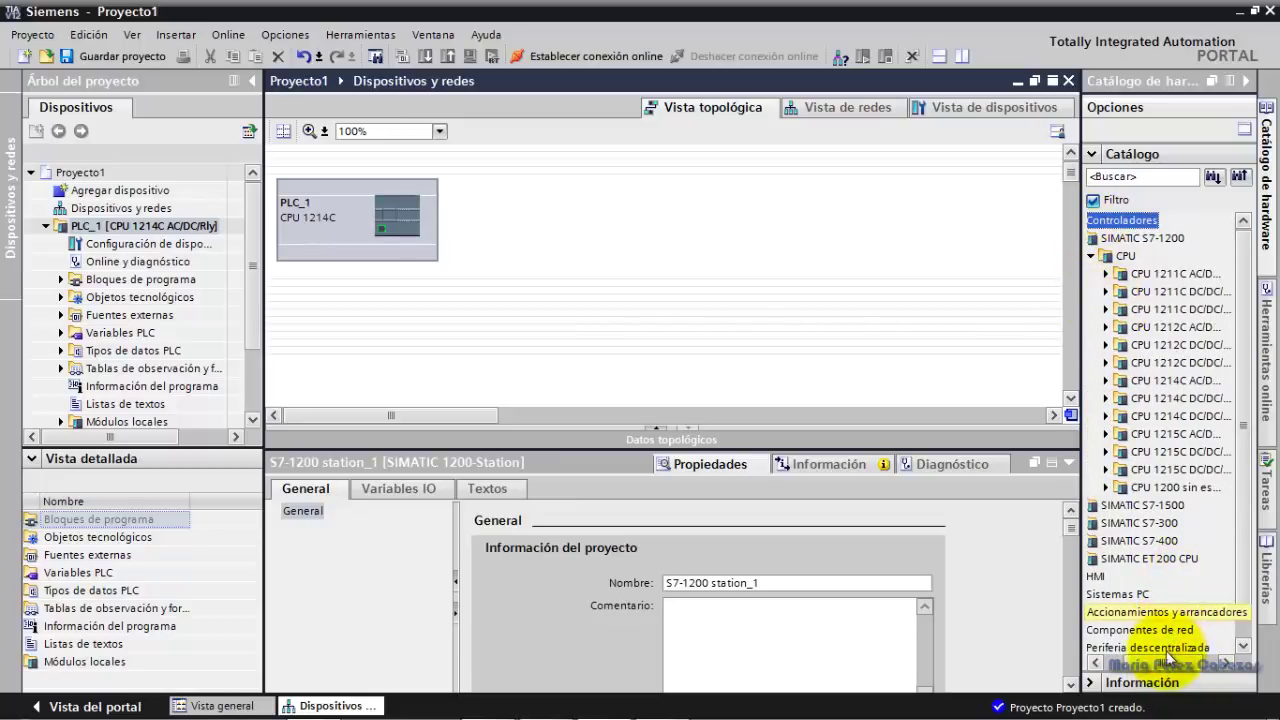
{"action": "left_click_drag", "start_coordinate": [1128, 651], "coordinate": [1114, 678]}
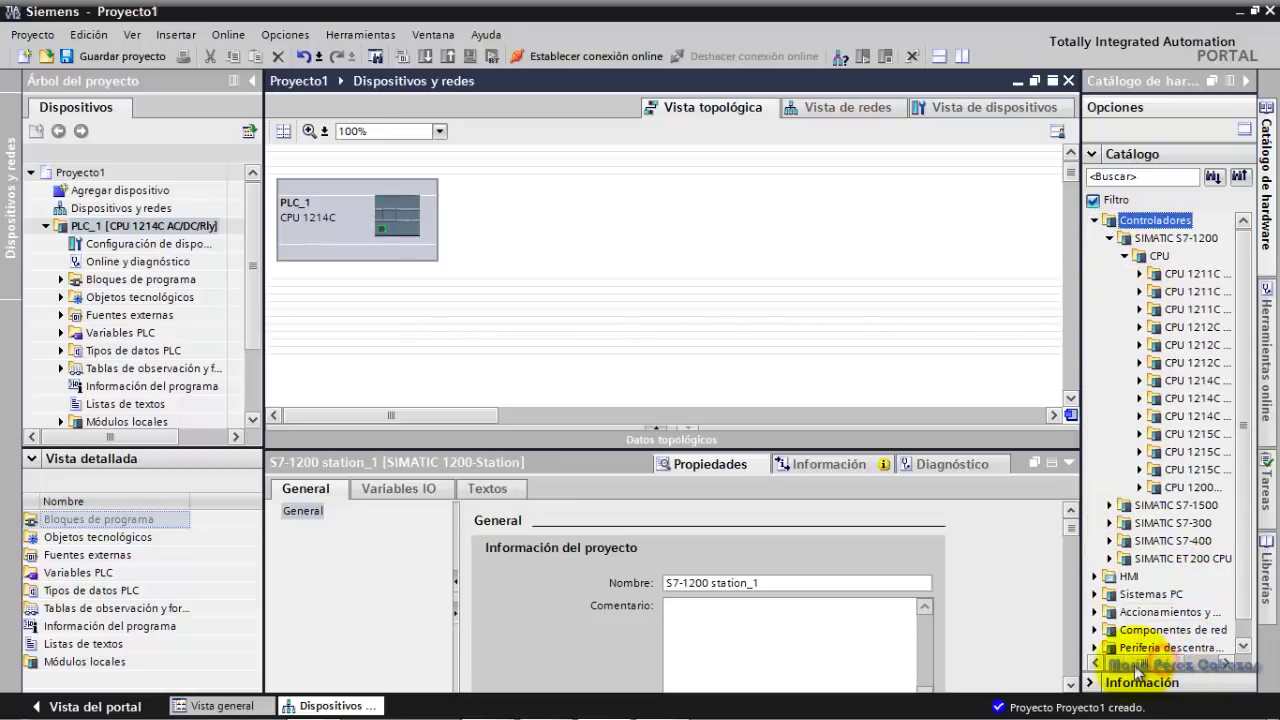
{"action": "left_click", "coordinate": [1110, 240]}
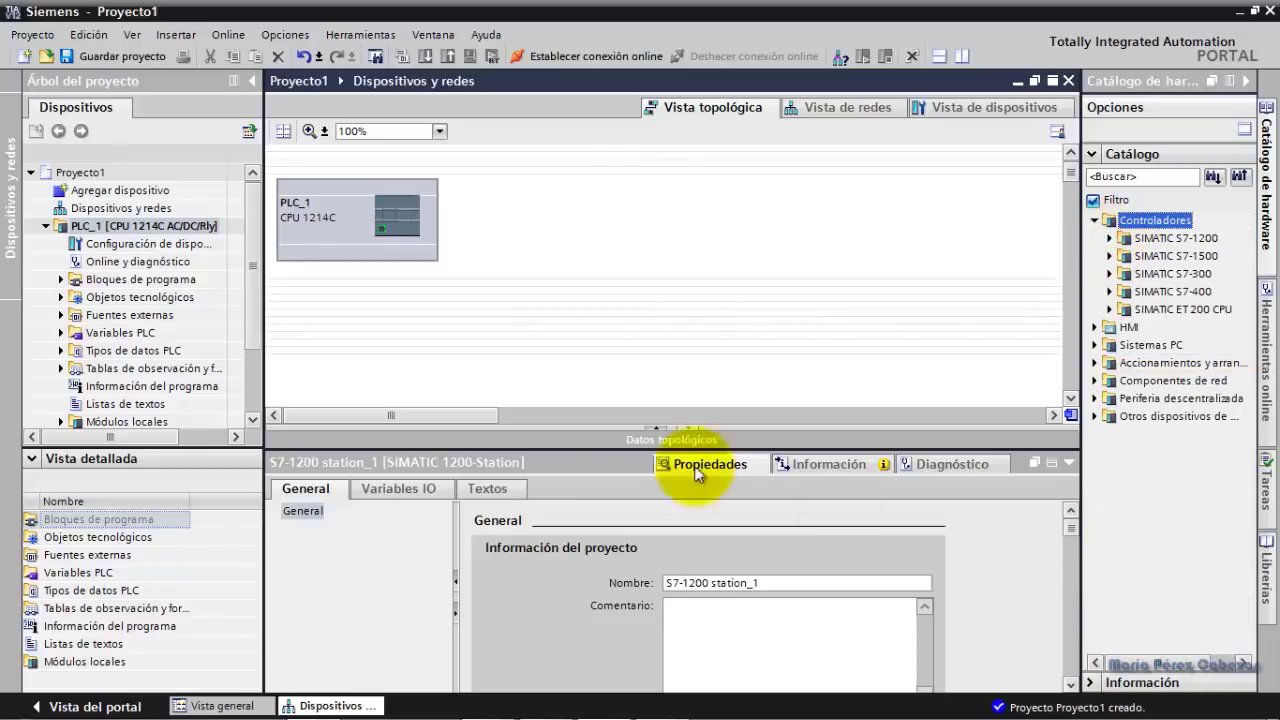
Copy PLC_1 and paste the duplicate beside it in the topology view, and collapse PLC_1 in the project tree.
{"action": "left_click", "coordinate": [368, 255]}
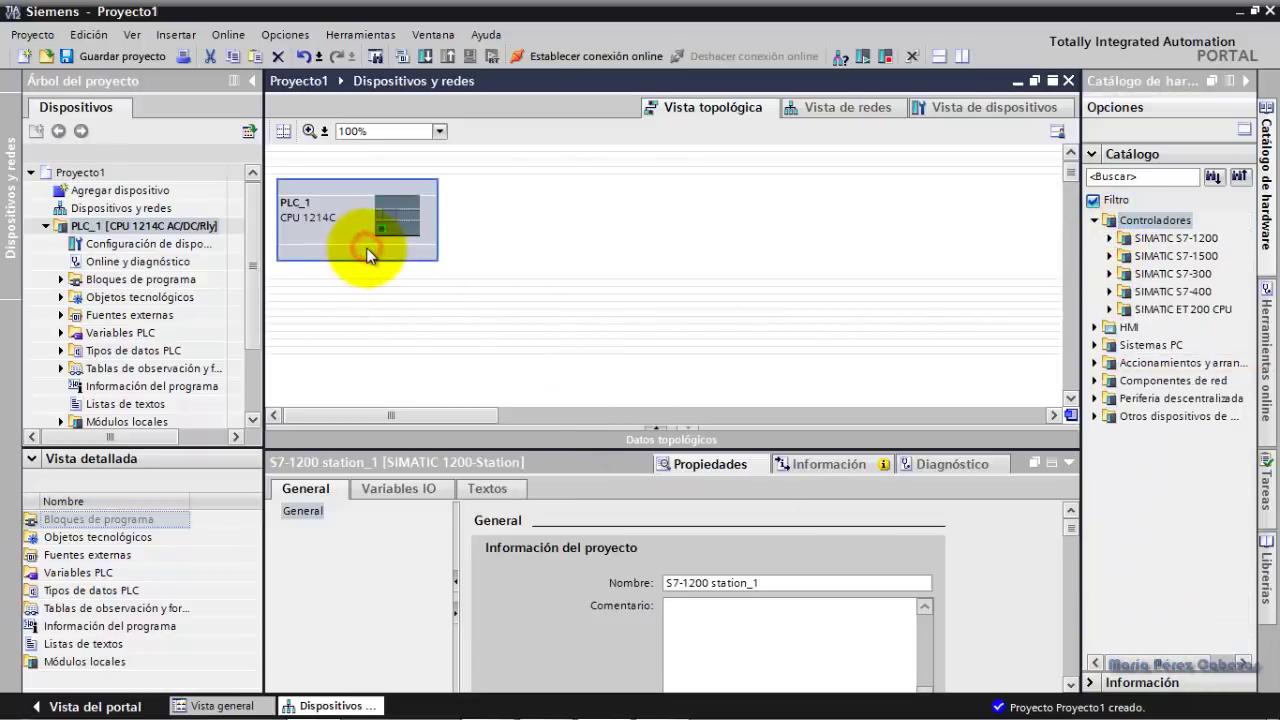
{"action": "right_click", "coordinate": [368, 255]}
{"action": "left_click", "coordinate": [402, 301]}
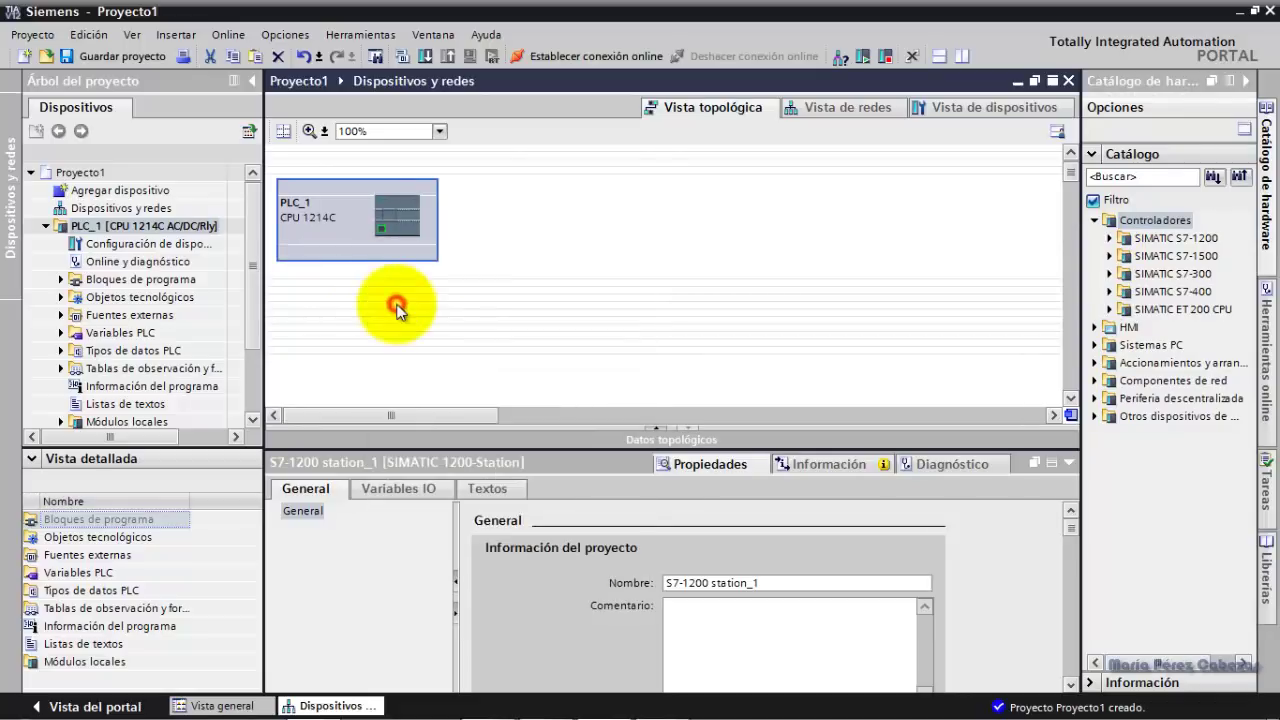
{"action": "right_click", "coordinate": [496, 209]}
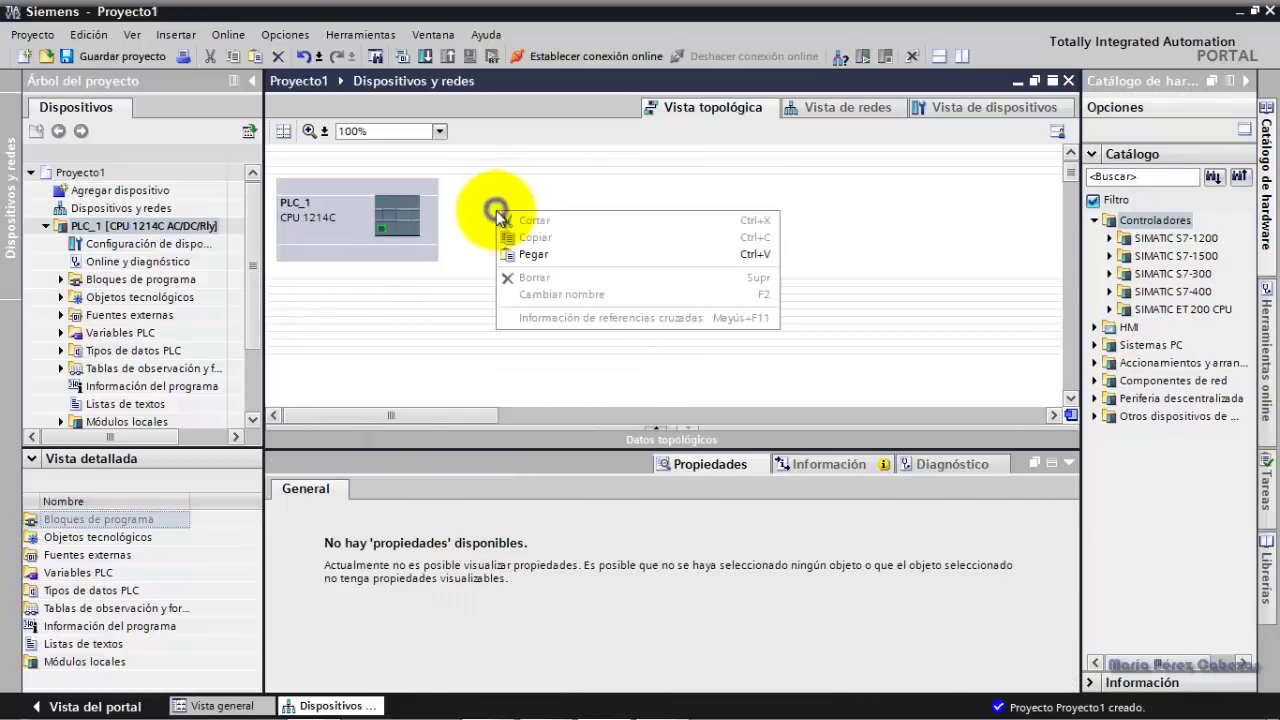
{"action": "left_click", "coordinate": [522, 256]}
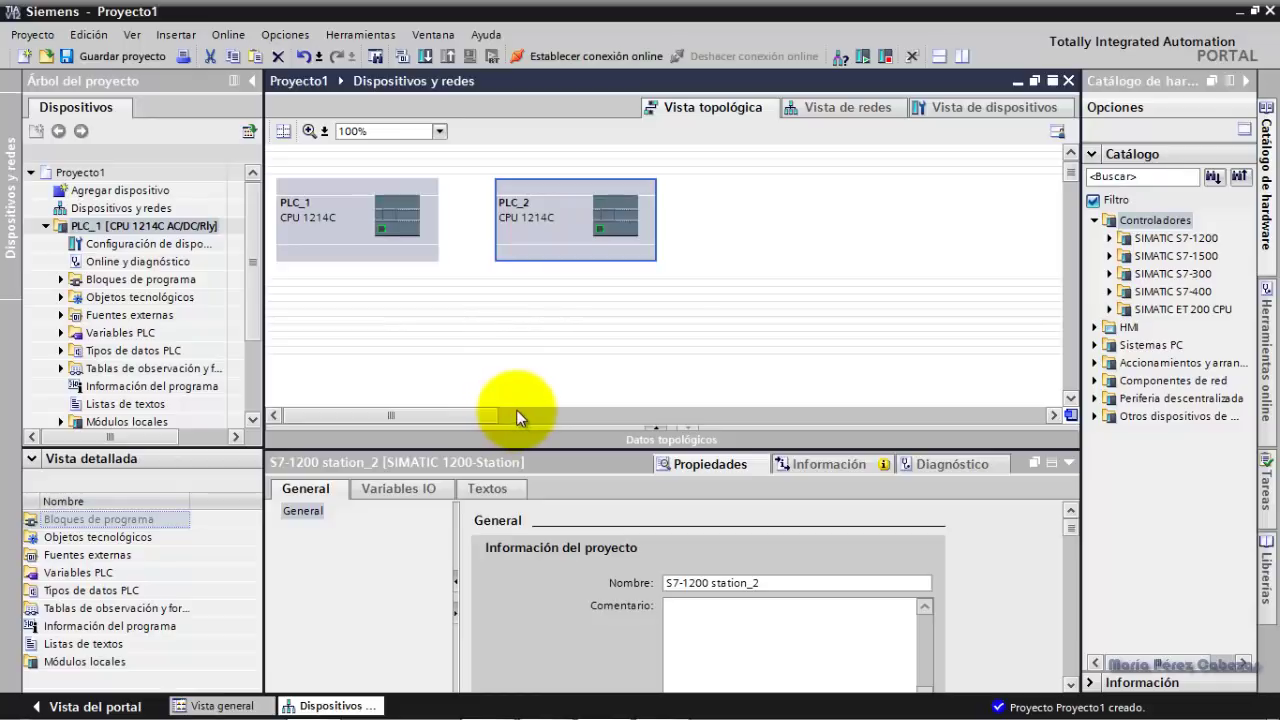
{"action": "left_click", "coordinate": [45, 226]}
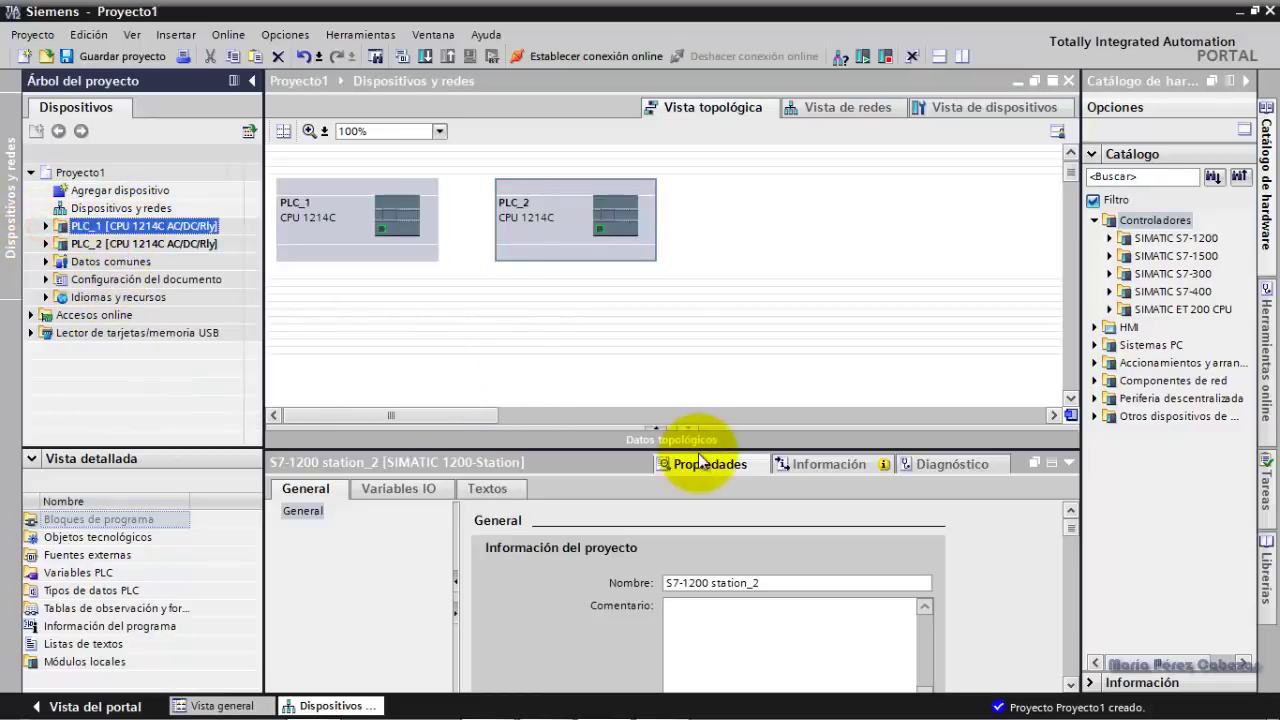
Add a SIMATIC S7-1500 CPU 1516-3 PN/DP (6ES7 516-3) from the catalog to the topology view beside PLC_2.
{"action": "left_click", "coordinate": [1110, 256]}
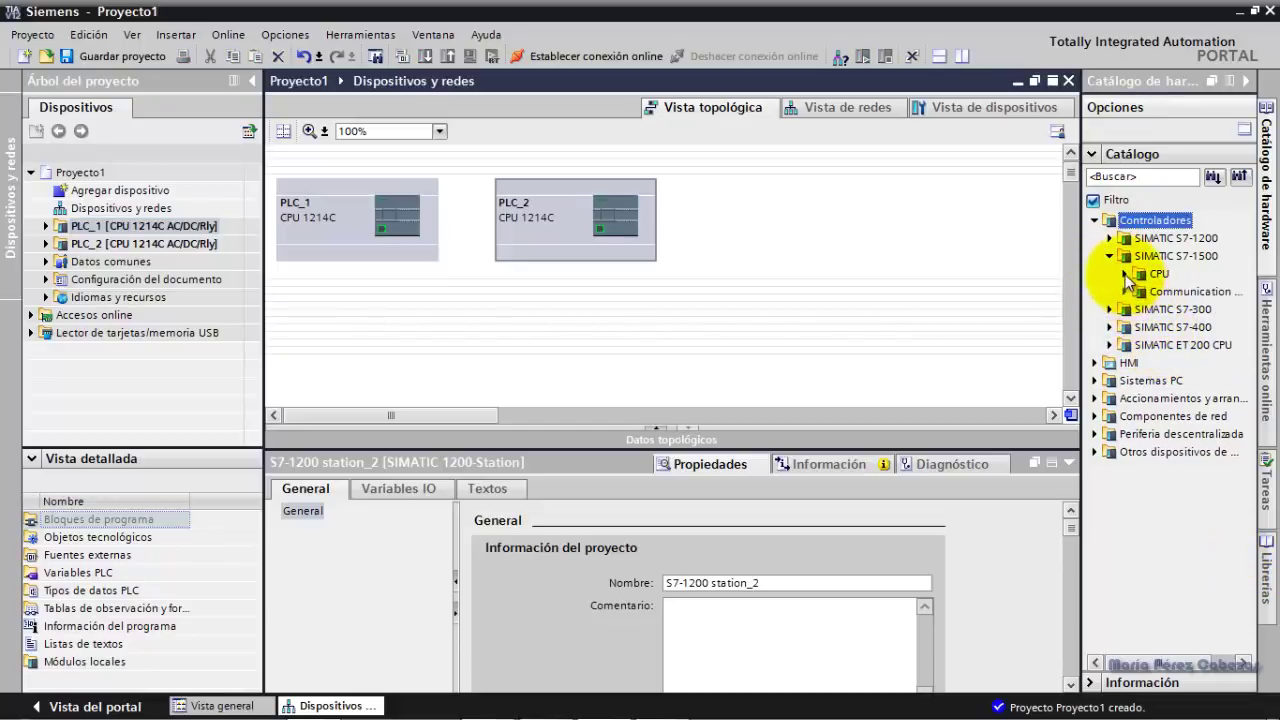
{"action": "left_click", "coordinate": [1125, 274]}
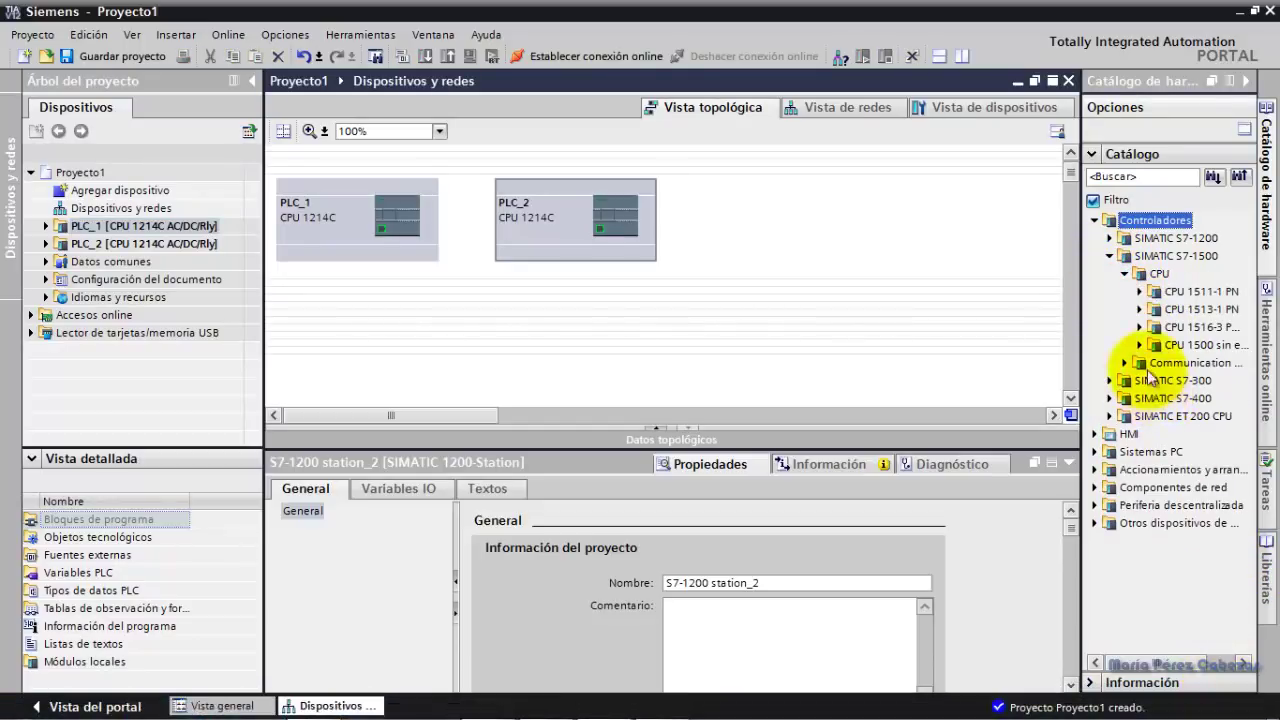
{"action": "left_click", "coordinate": [1140, 310]}
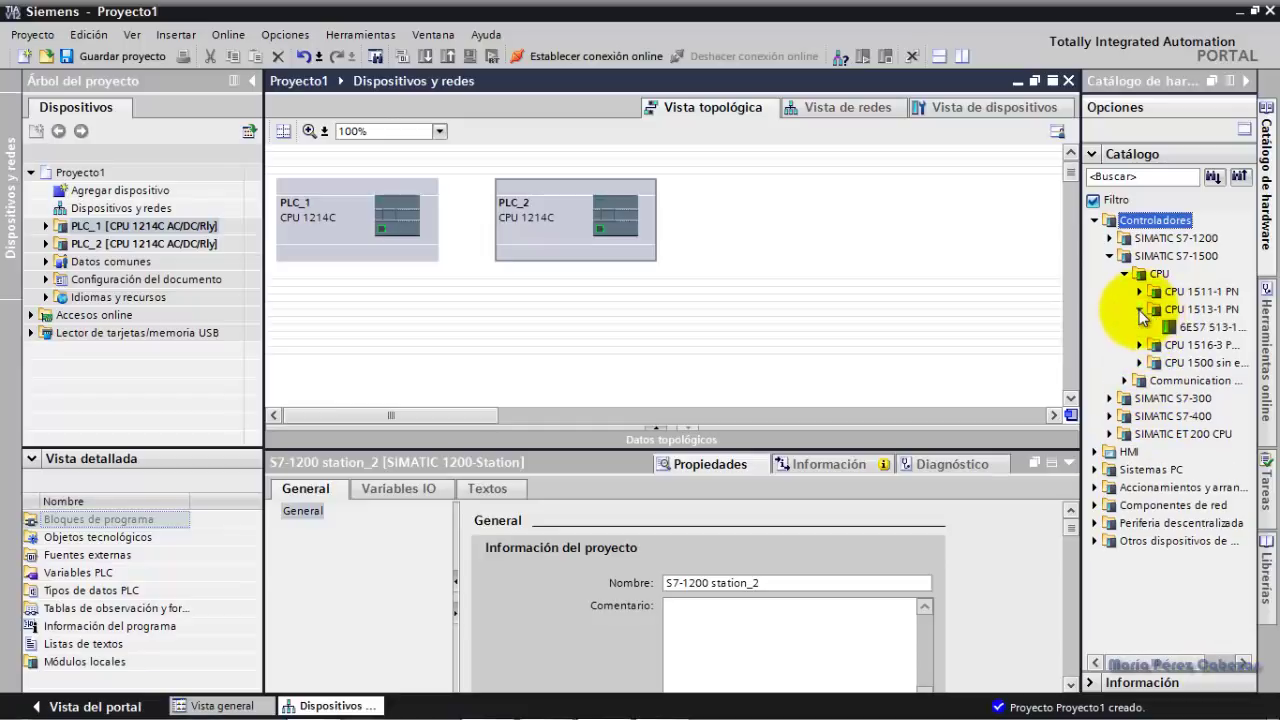
{"action": "left_click", "coordinate": [1140, 310]}
{"action": "left_click", "coordinate": [1140, 310]}
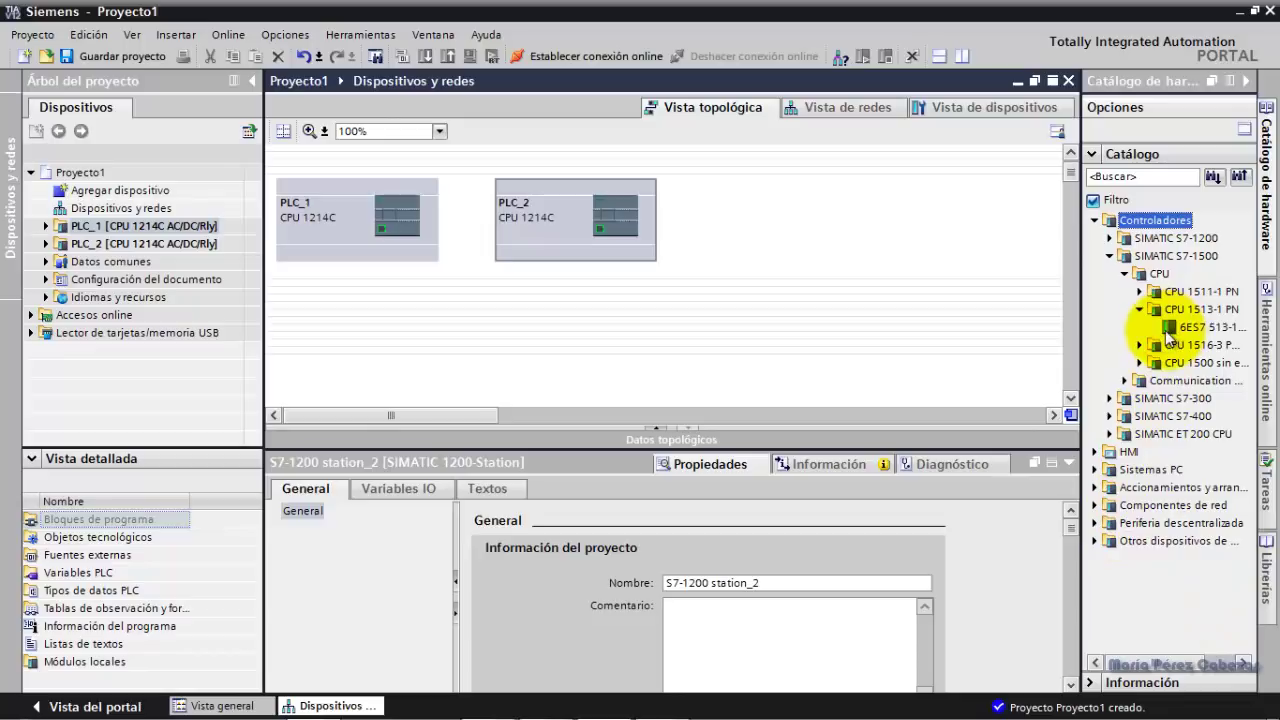
{"action": "left_click", "coordinate": [1140, 310]}
{"action": "left_click", "coordinate": [1140, 327]}
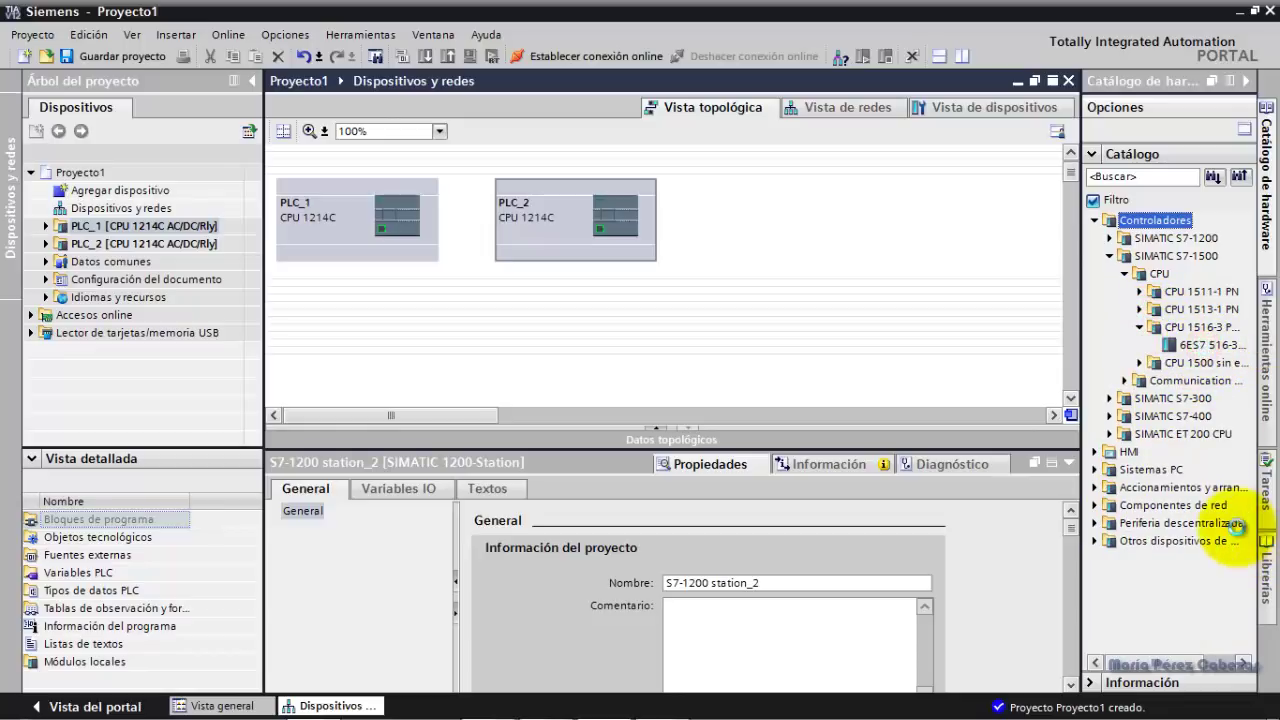
{"action": "left_click", "coordinate": [1196, 345]}
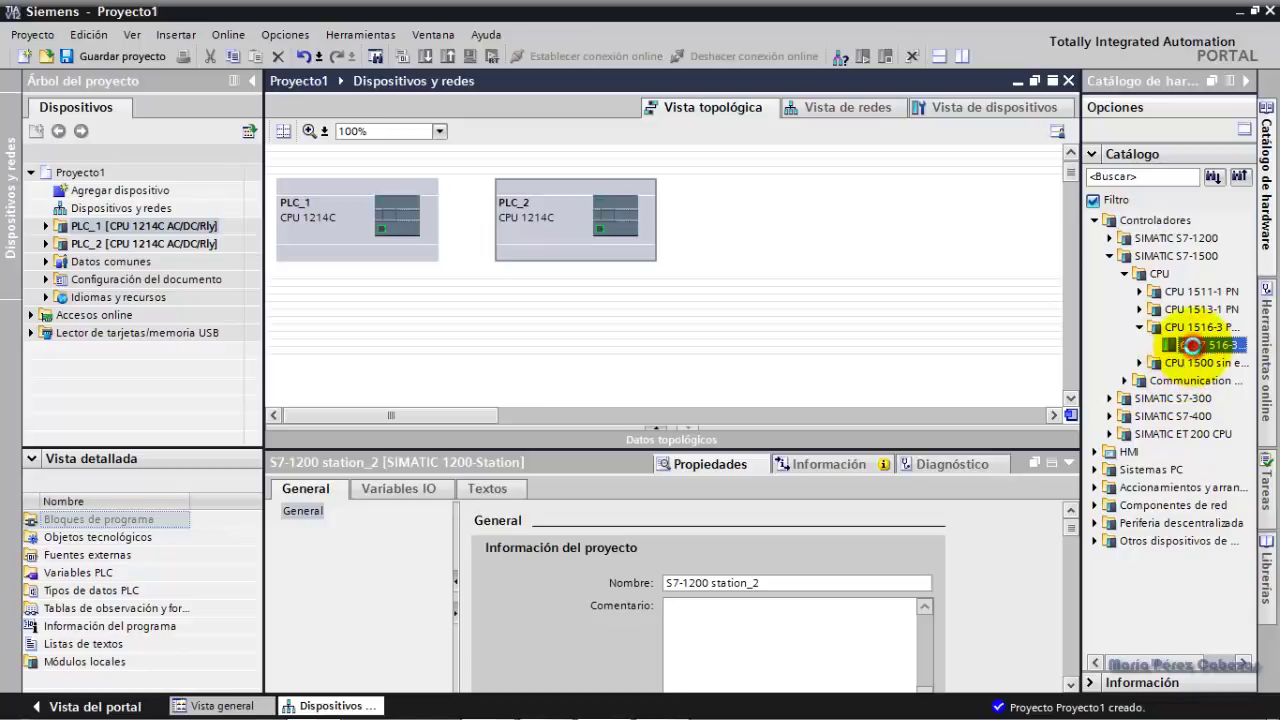
{"action": "left_click_drag", "start_coordinate": [1196, 345], "coordinate": [915, 381]}
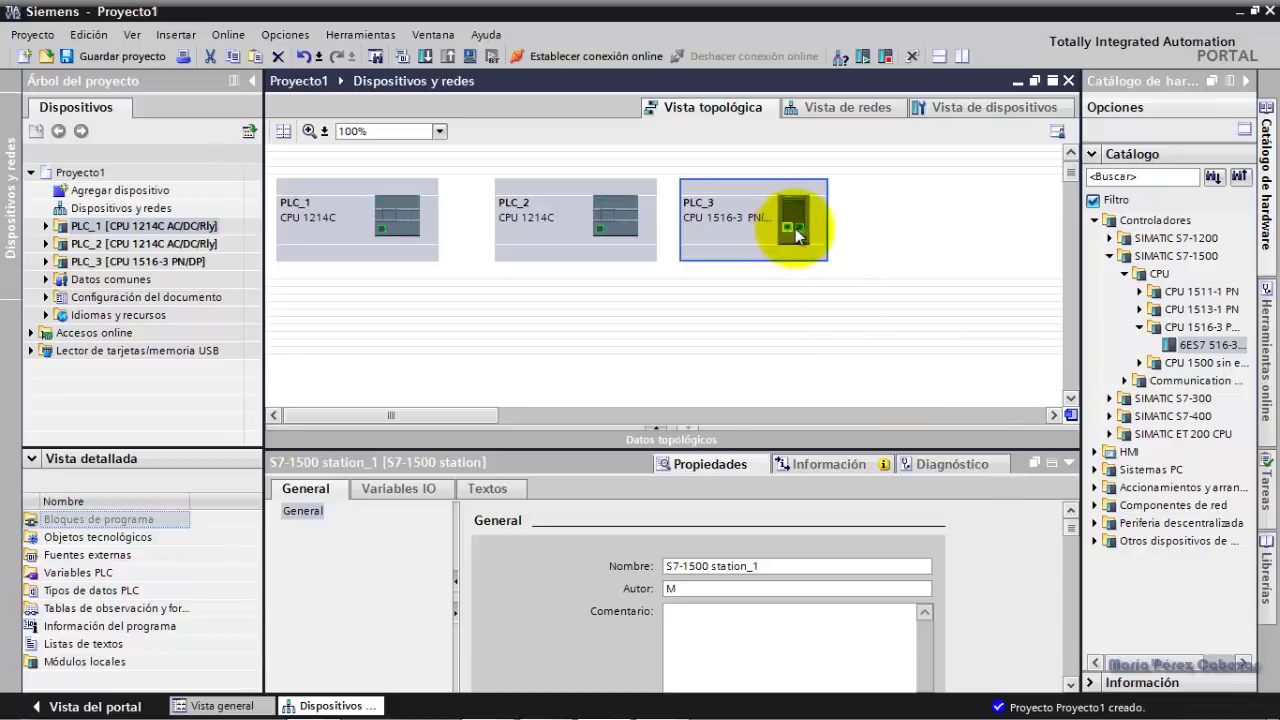
{"action": "left_click", "coordinate": [860, 276]}
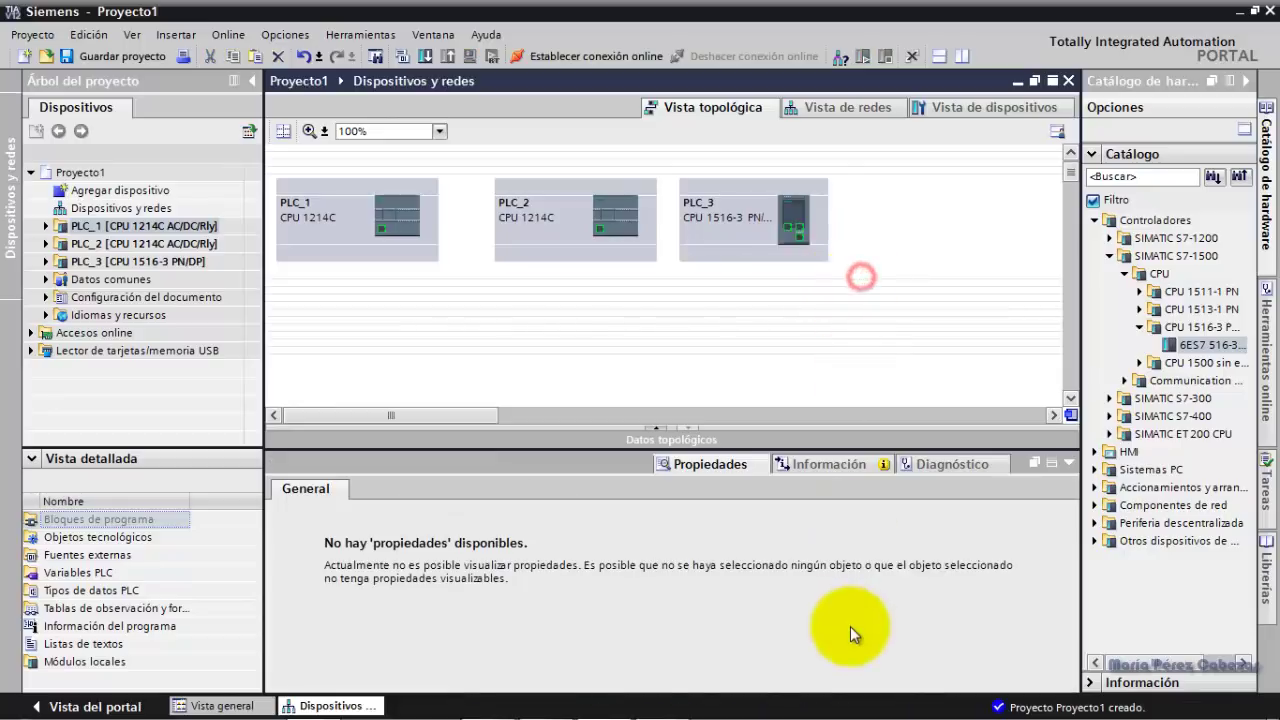
{"action": "left_click", "coordinate": [554, 237]}
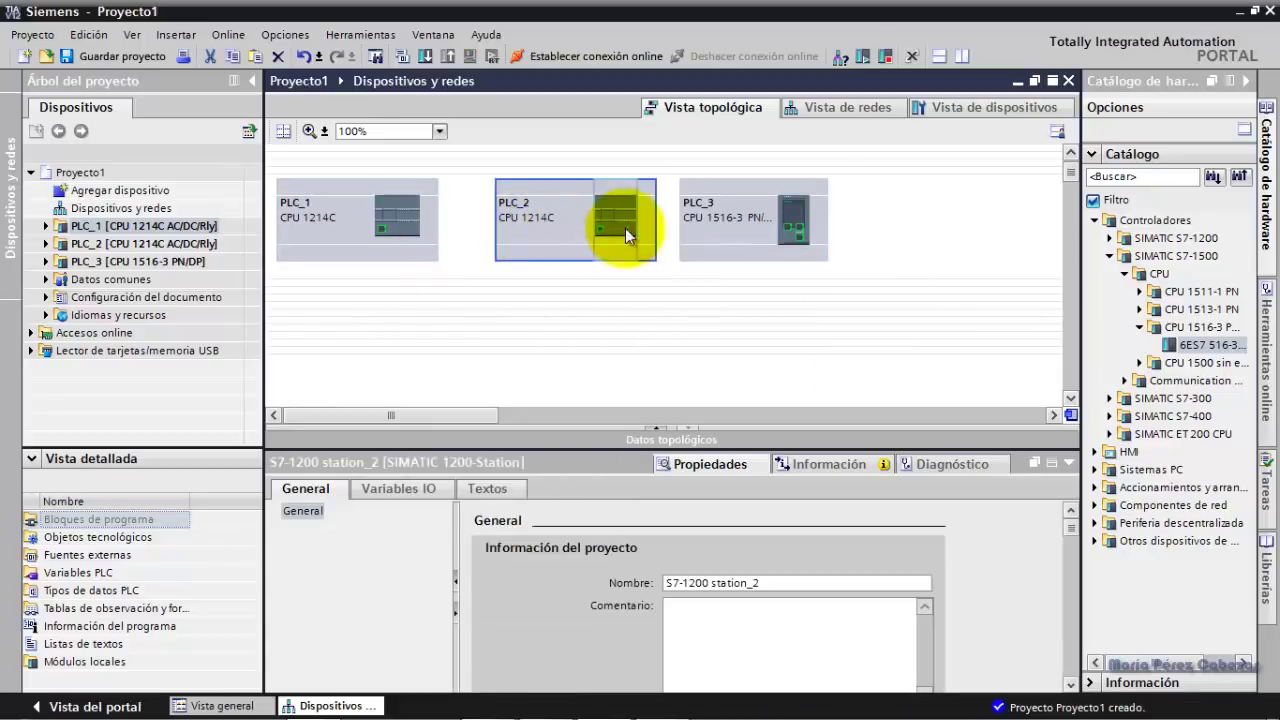
{"action": "left_click", "coordinate": [722, 237]}
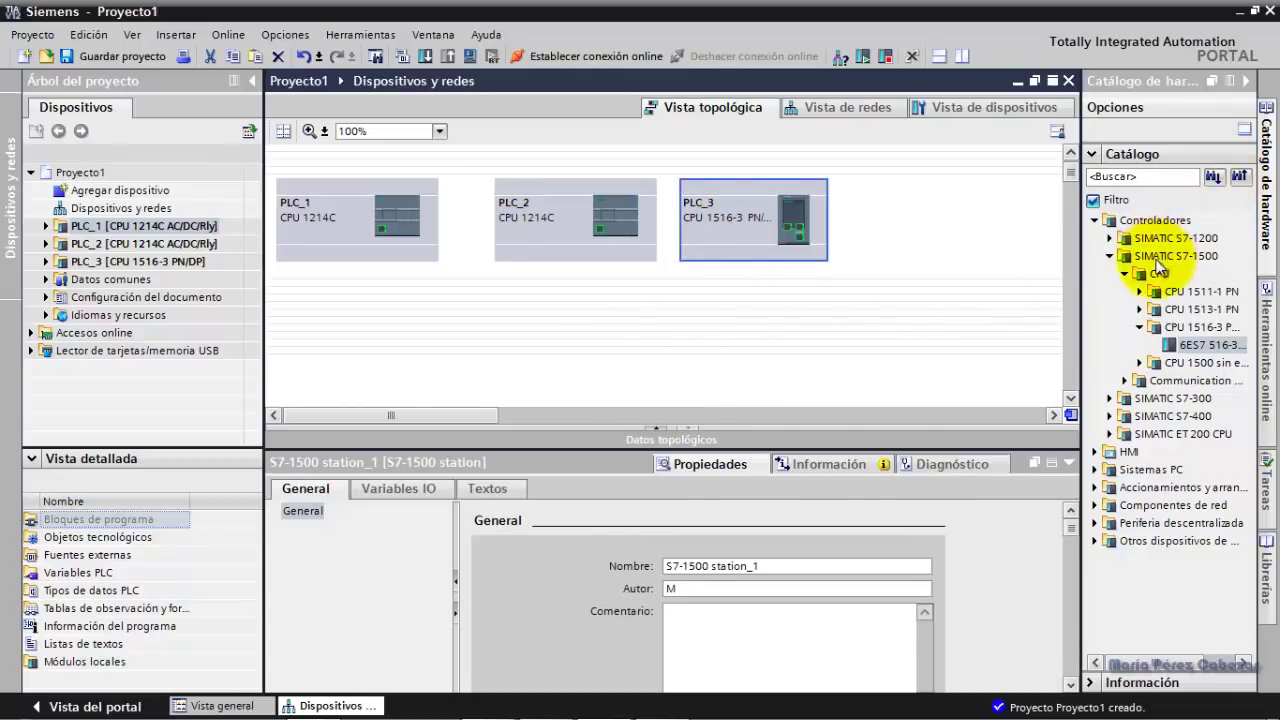
Add a KTP600 Basic color PN from the 6'' Display group of SIMATIC Basic Panel to the topology view beside PLC_3.
{"action": "left_click", "coordinate": [1095, 220]}
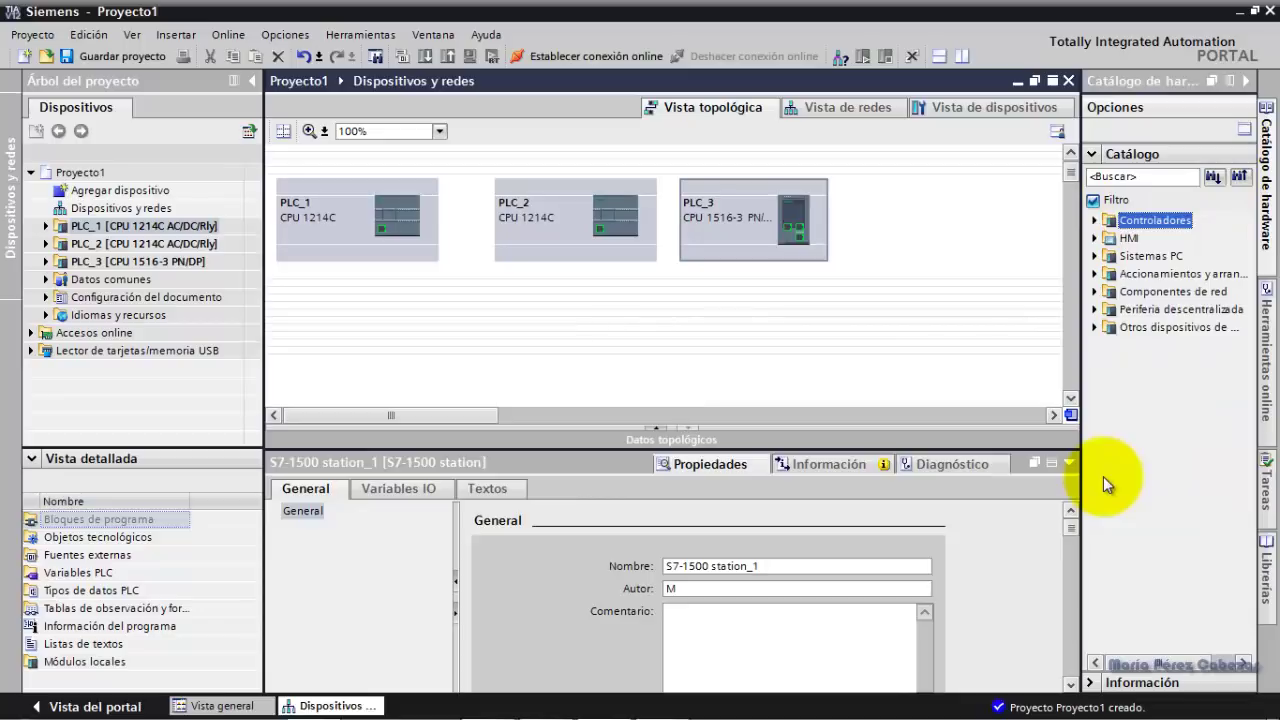
{"action": "left_click", "coordinate": [1095, 238]}
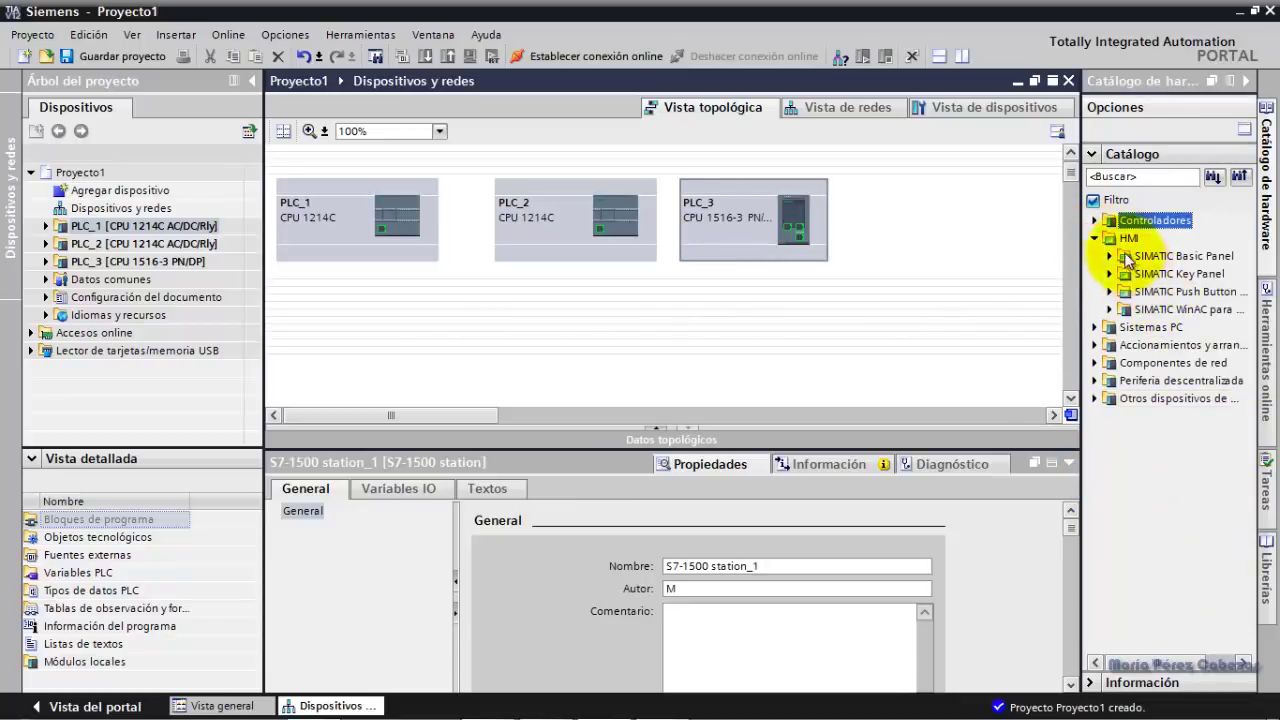
{"action": "left_click", "coordinate": [1109, 256]}
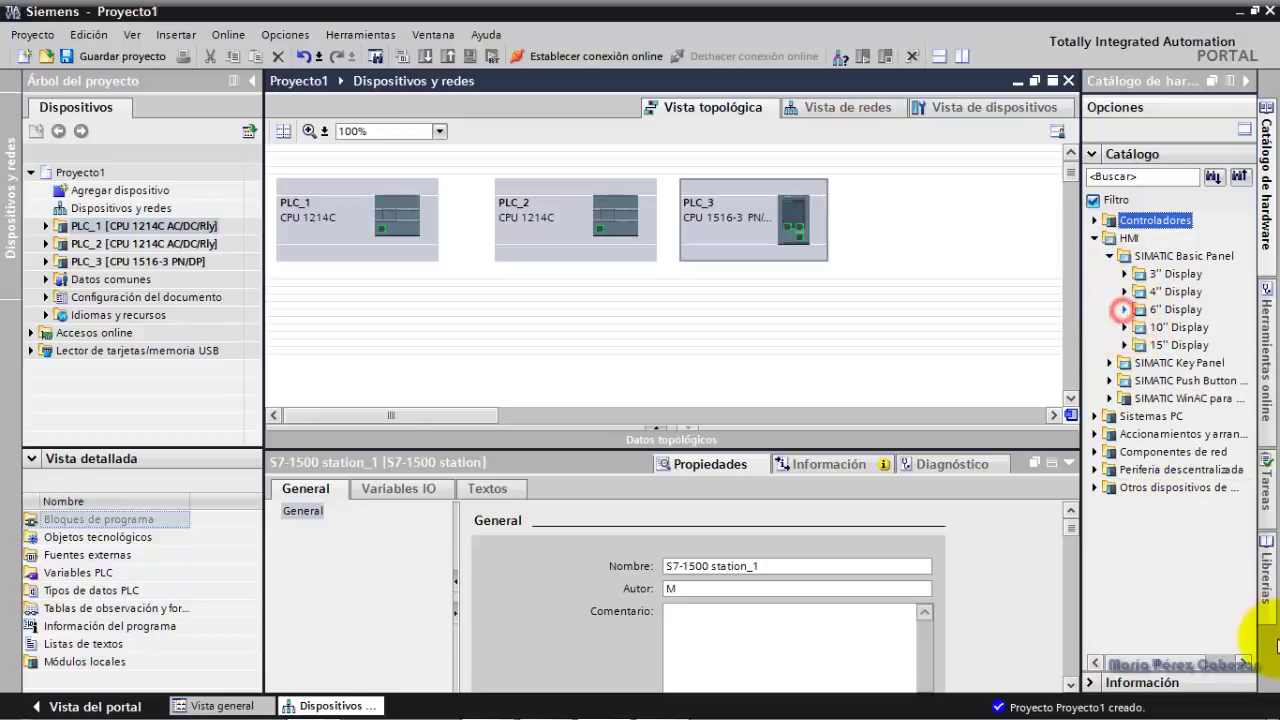
{"action": "left_click", "coordinate": [1125, 310]}
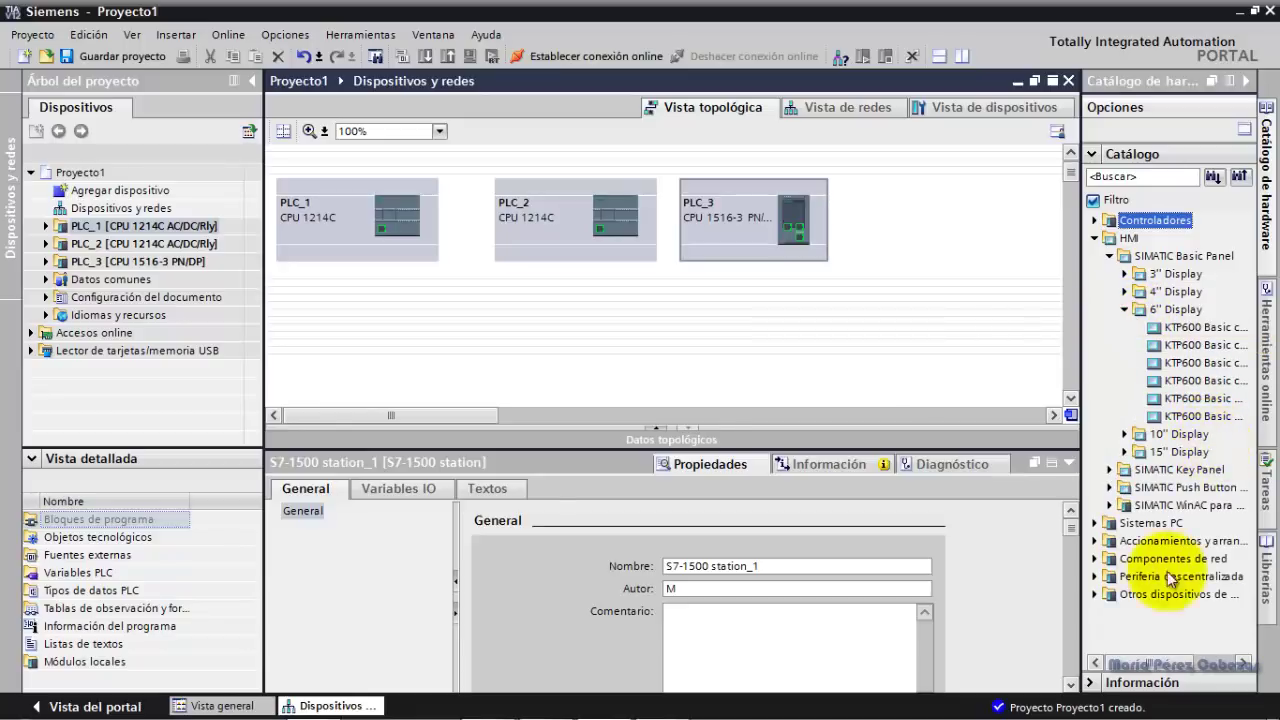
{"action": "left_click_drag", "start_coordinate": [1143, 671], "coordinate": [1185, 672]}
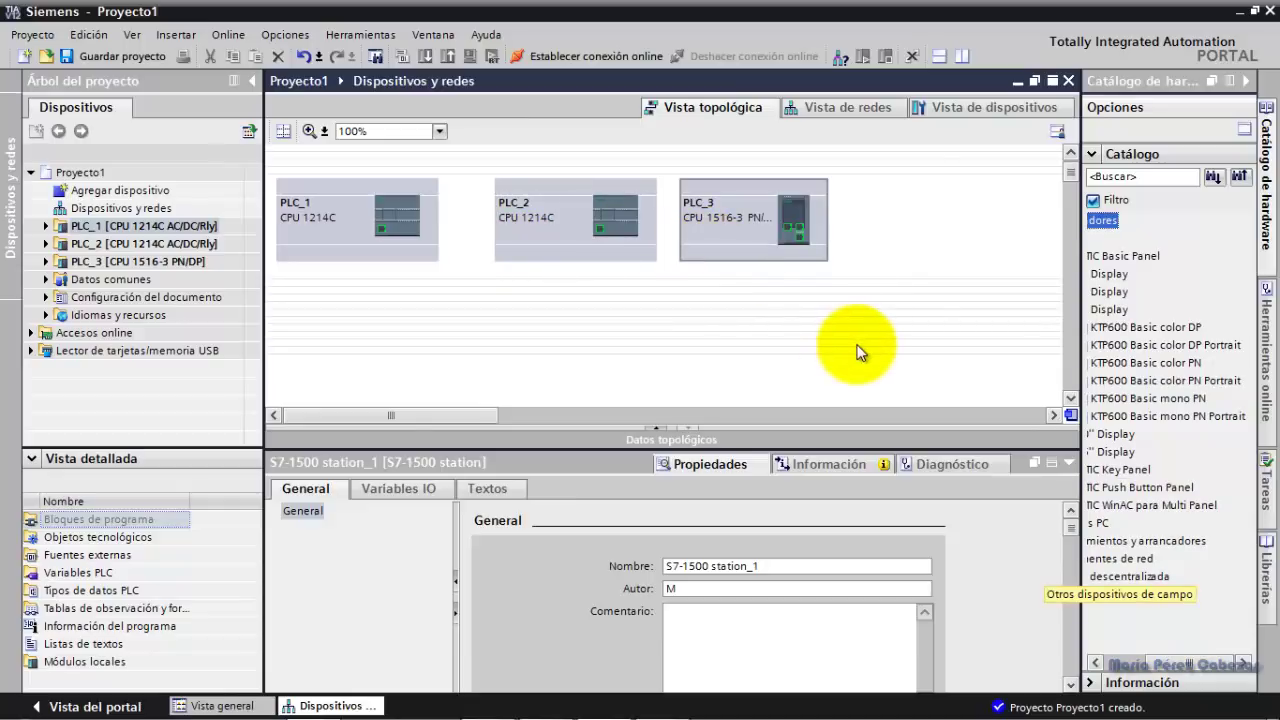
{"action": "left_click", "coordinate": [1141, 363]}
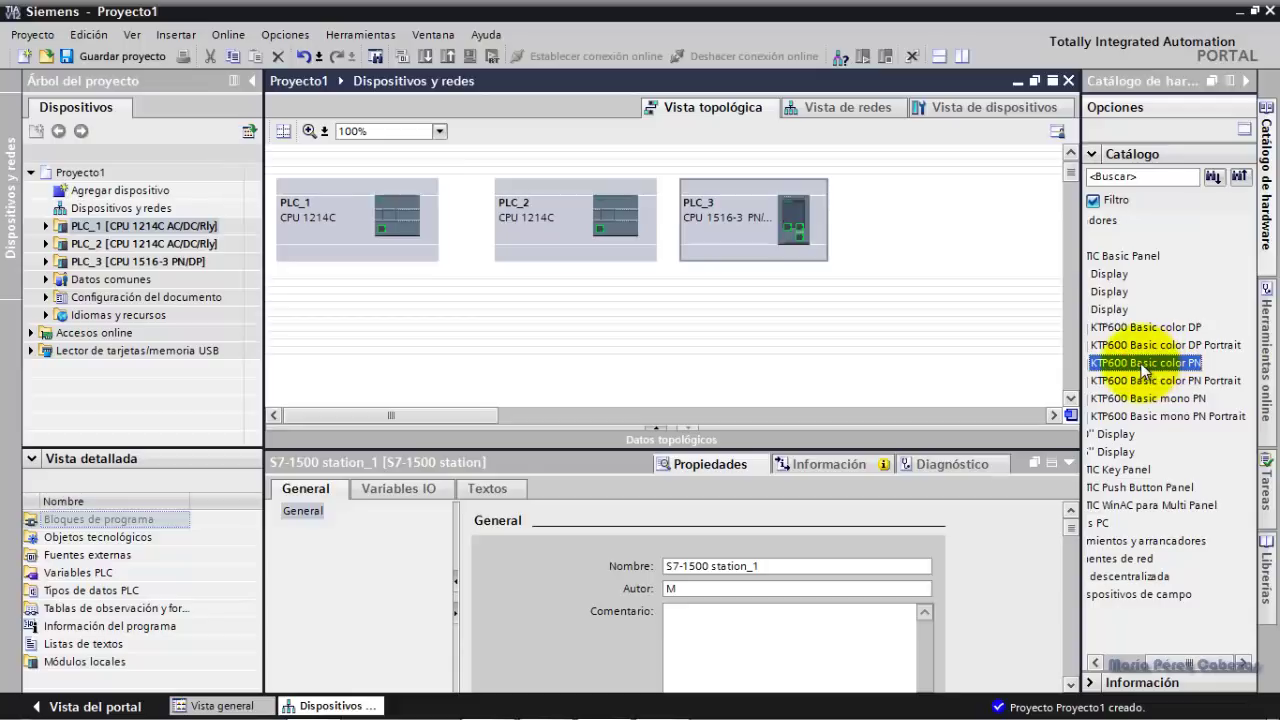
{"action": "left_click_drag", "start_coordinate": [1141, 367], "coordinate": [905, 215]}
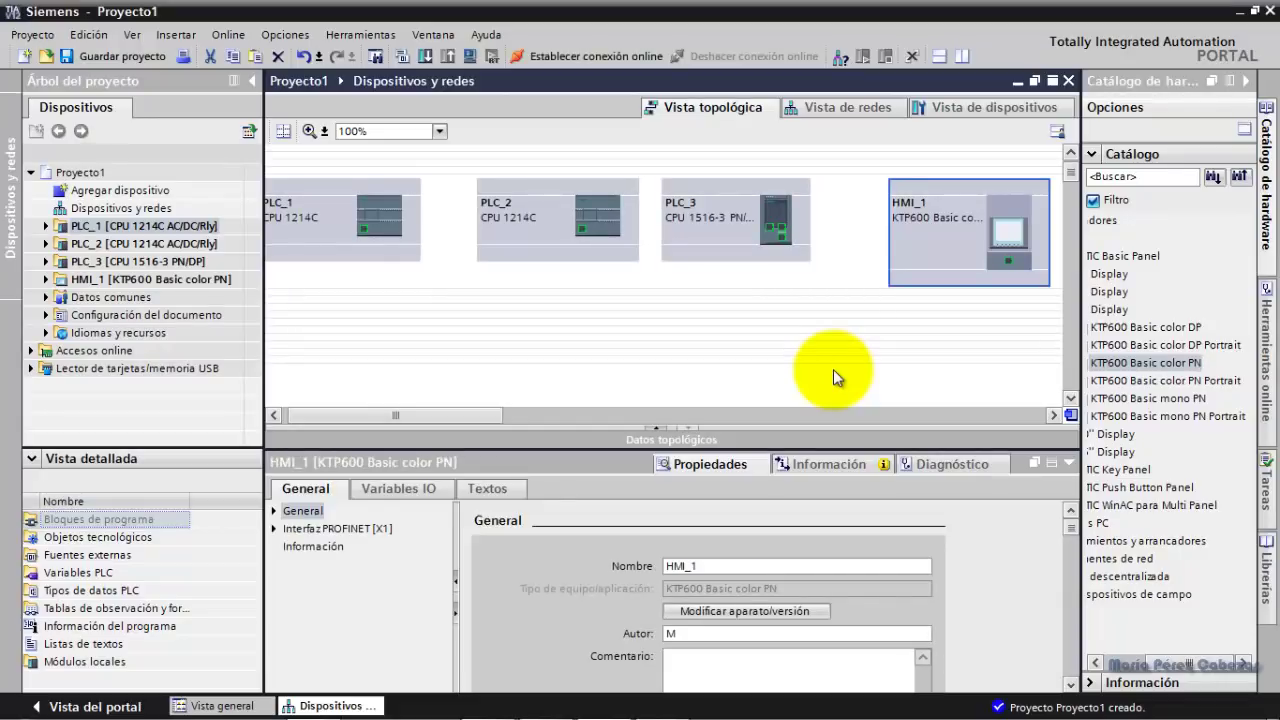
Connect the port of PLC_1 to the port of PLC_2 in the topology view.
{"action": "left_click", "coordinate": [362, 229]}
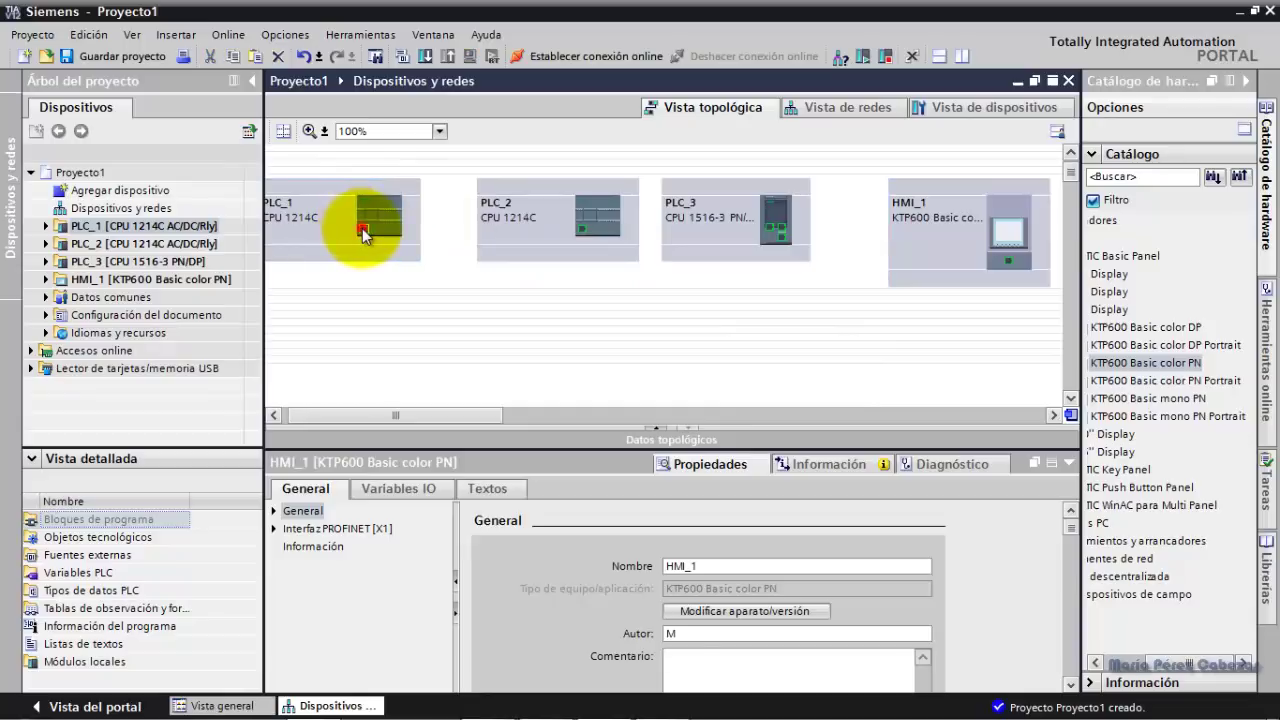
{"action": "left_click_drag", "start_coordinate": [362, 229], "coordinate": [771, 234]}
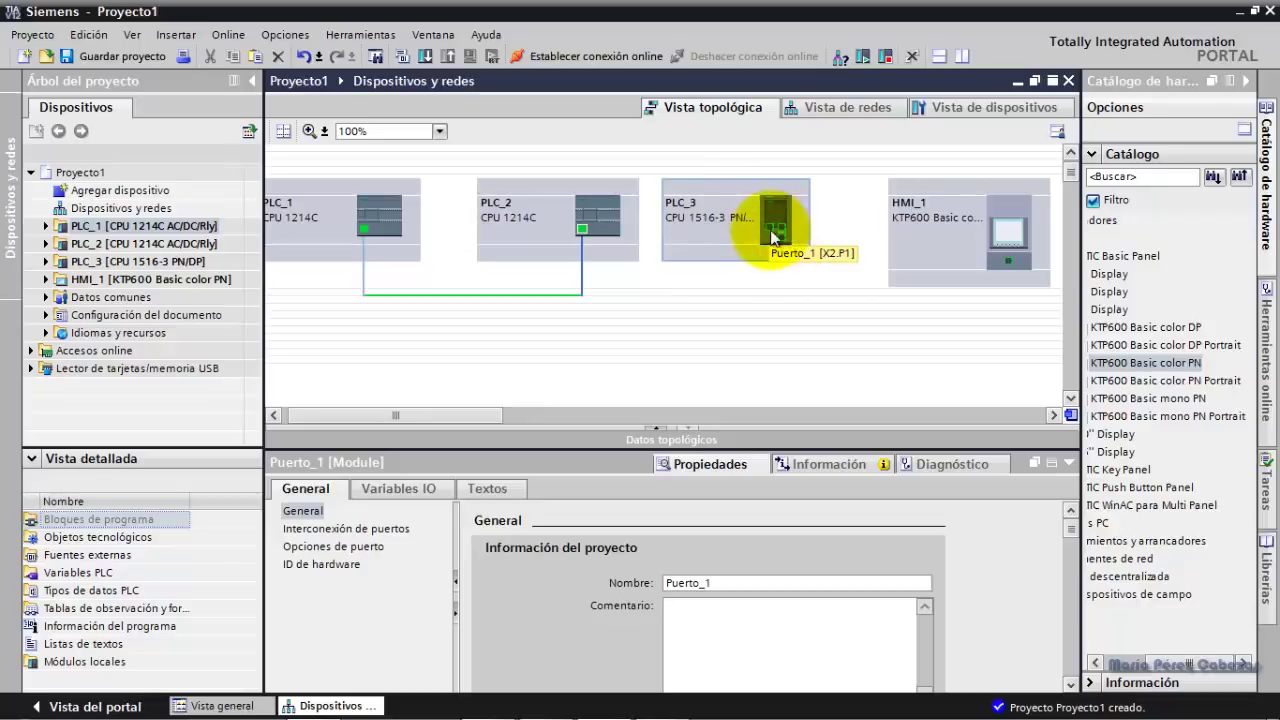
Try to interconnect the ports of PLC_2, PLC_3 and HMI_1 in the topology view.
{"action": "mouse_move", "coordinate": [592, 232]}
{"action": "left_mouse_down"}
{"action": "mouse_move", "coordinate": [786, 248]}
{"action": "mouse_move", "coordinate": [786, 229]}
{"action": "mouse_move", "coordinate": [764, 337]}
{"action": "mouse_move", "coordinate": [591, 310]}
{"action": "mouse_move", "coordinate": [582, 228]}
{"action": "left_mouse_up"}
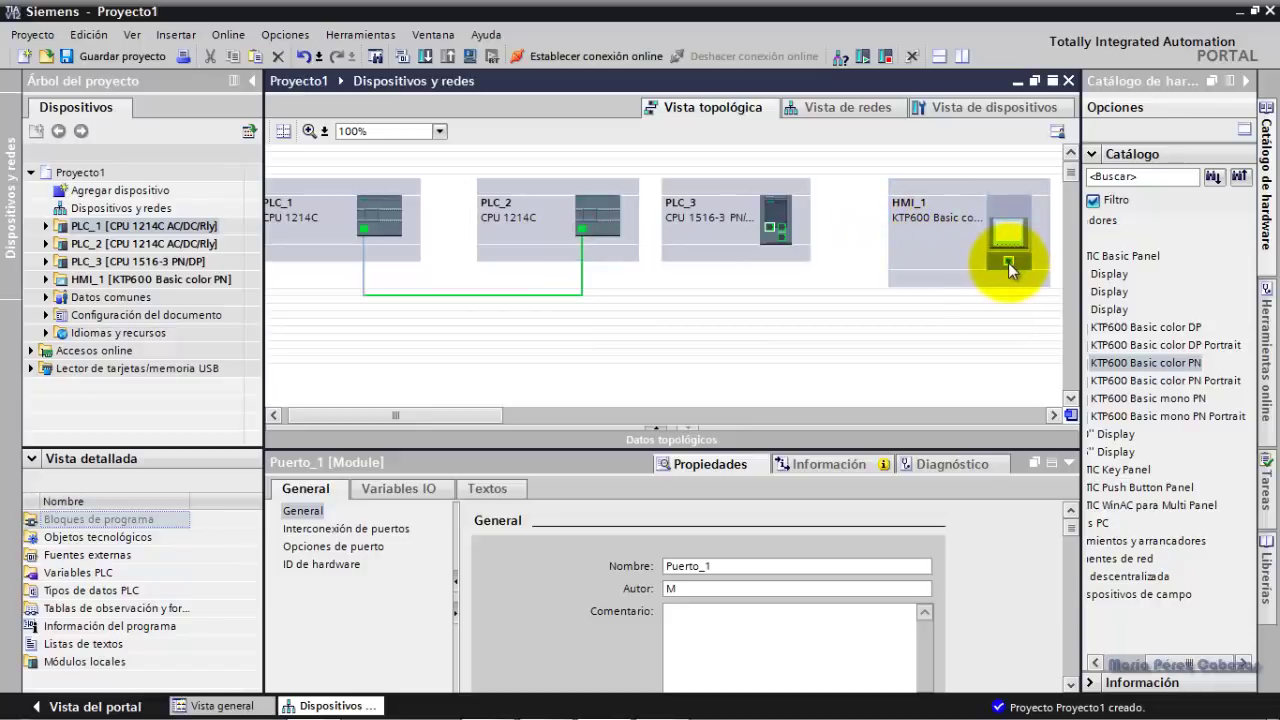
{"action": "mouse_move", "coordinate": [1008, 262]}
{"action": "left_mouse_down"}
{"action": "mouse_move", "coordinate": [701, 334]}
{"action": "mouse_move", "coordinate": [580, 229]}
{"action": "mouse_move", "coordinate": [583, 294]}
{"action": "left_mouse_up"}
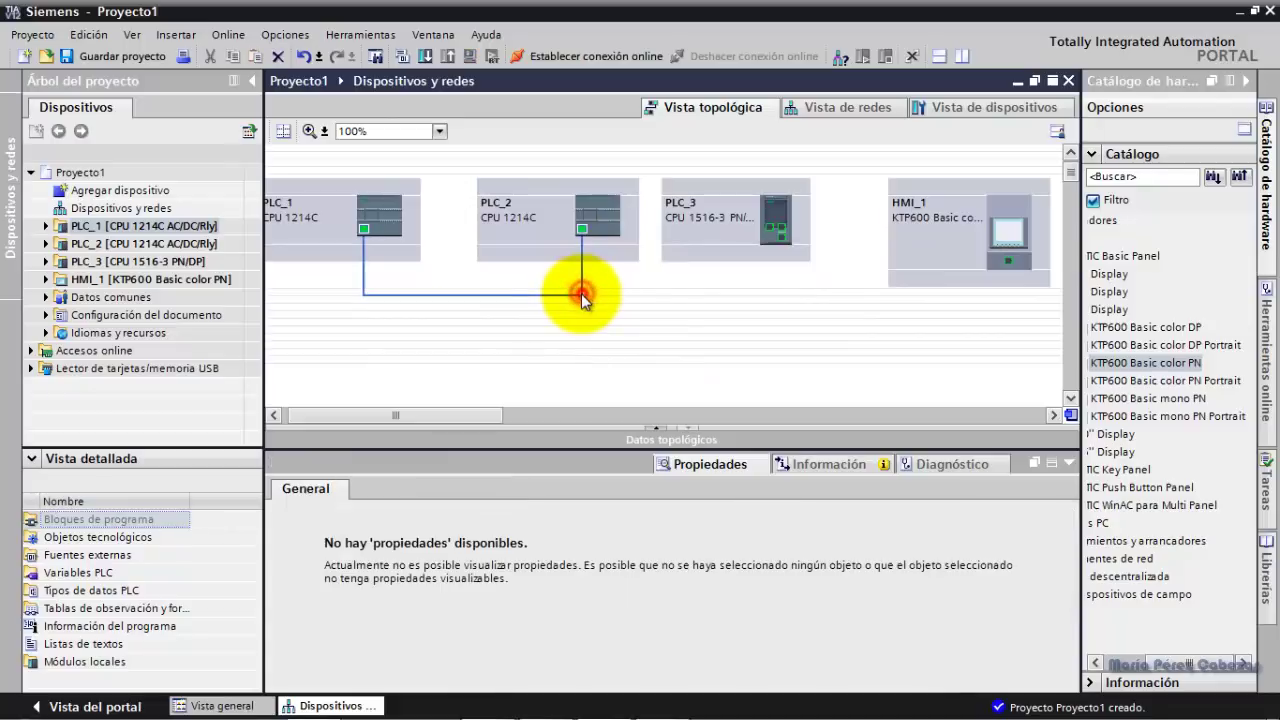
{"action": "left_click_drag", "start_coordinate": [582, 229], "coordinate": [983, 260]}
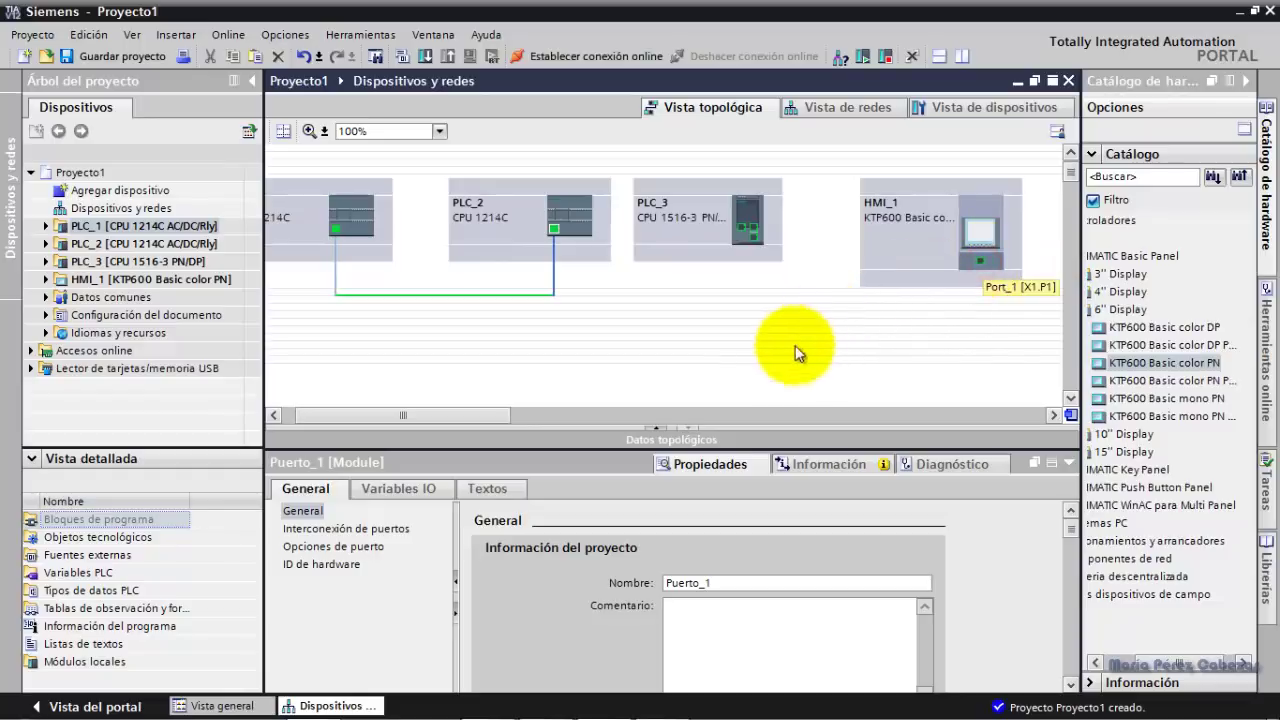
{"action": "left_click_drag", "start_coordinate": [485, 413], "coordinate": [522, 412]}
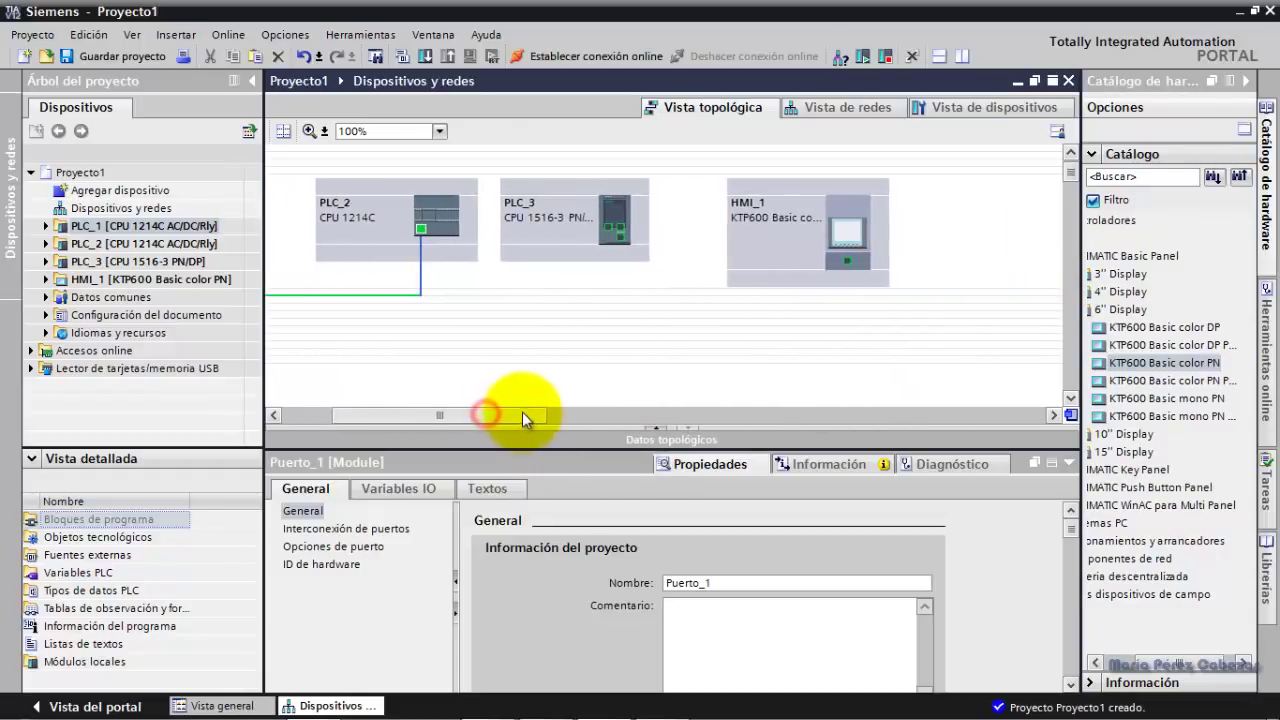
In the network view, connect PLC_2 to PLC_3 and PLC_3 to HMI_1 through their PROFINET interfaces on subnet PN/IE_1.
{"action": "left_click", "coordinate": [848, 108]}
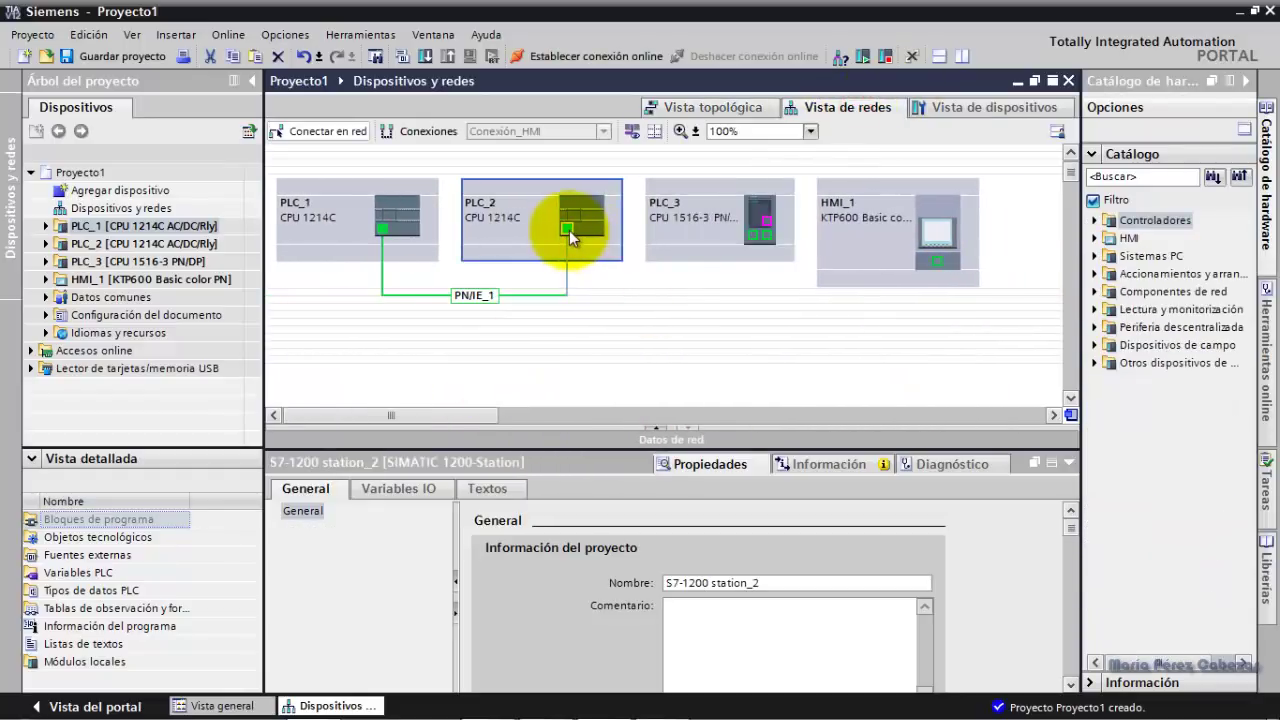
{"action": "left_click_drag", "start_coordinate": [569, 230], "coordinate": [755, 242]}
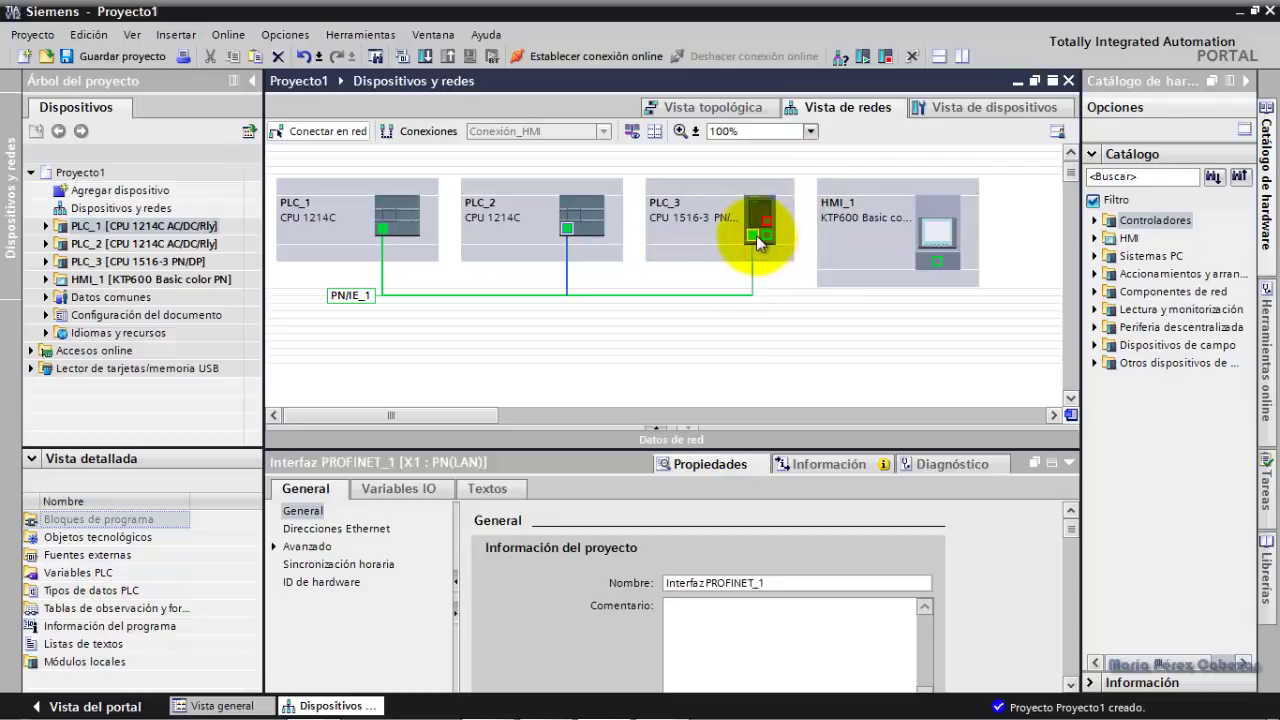
{"action": "left_click_drag", "start_coordinate": [760, 240], "coordinate": [940, 262]}
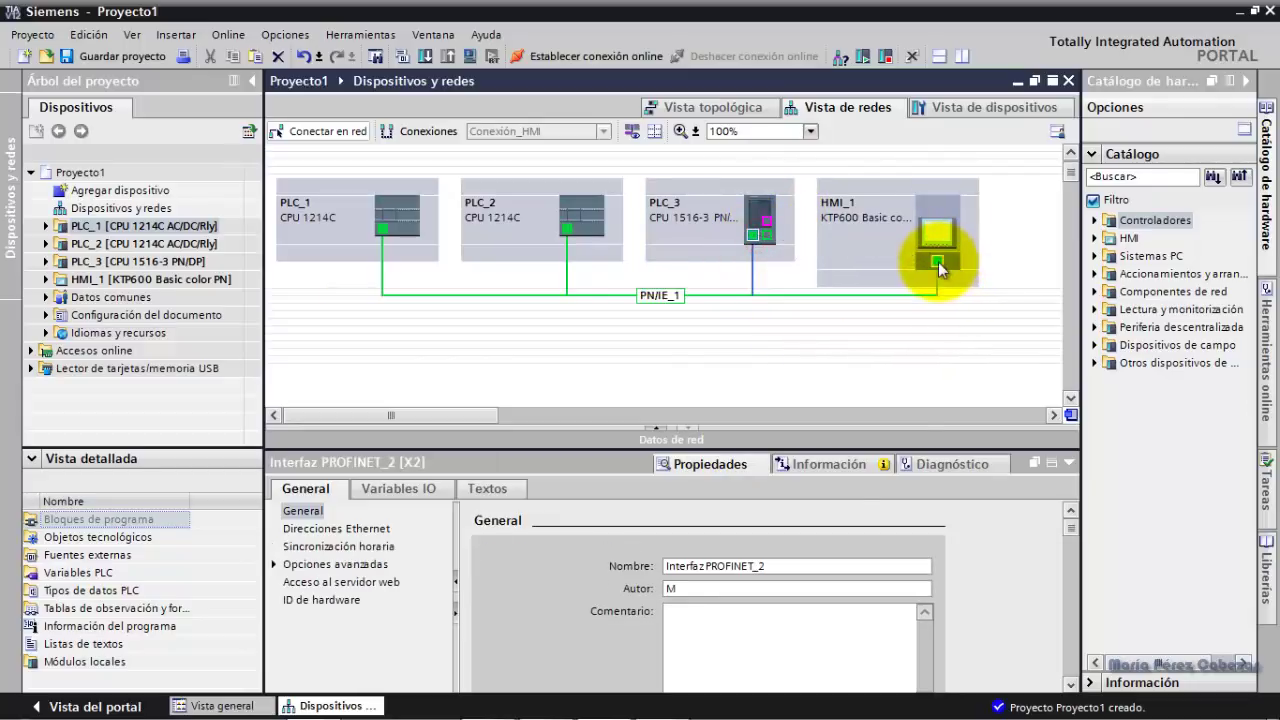